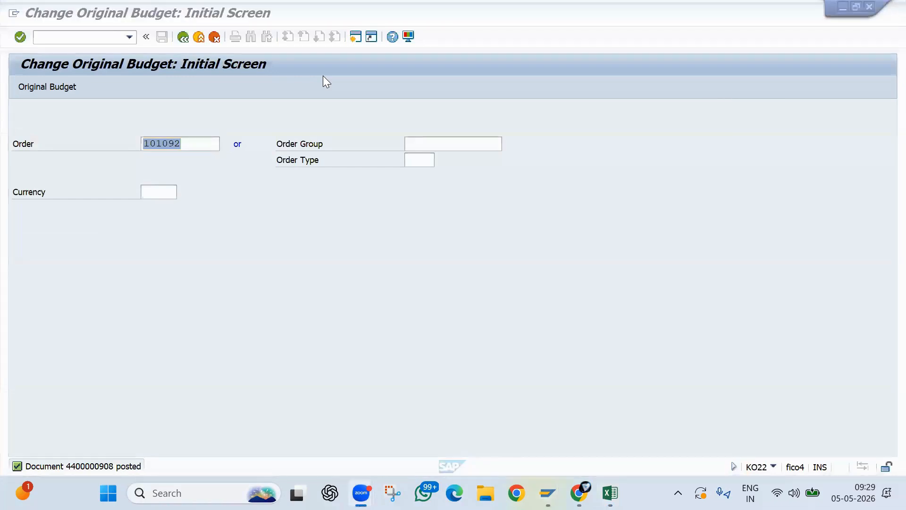
- Leave the original budget screen and start transaction F-02 for a G/L account posting
{"action": "left_click", "coordinate": [148, 120]}
{"action": "left_click", "coordinate": [61, 37]}
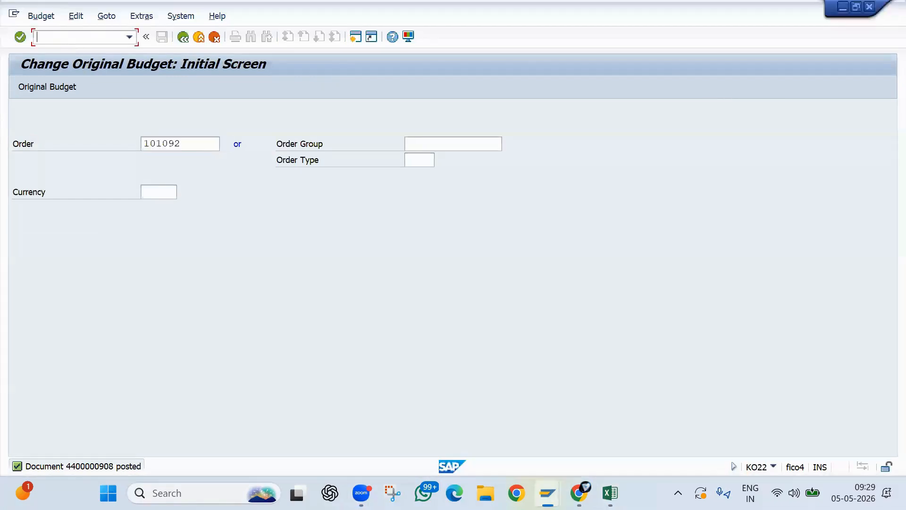
{"action": "type", "text": "/n"}
{"action": "key", "text": "Return"}
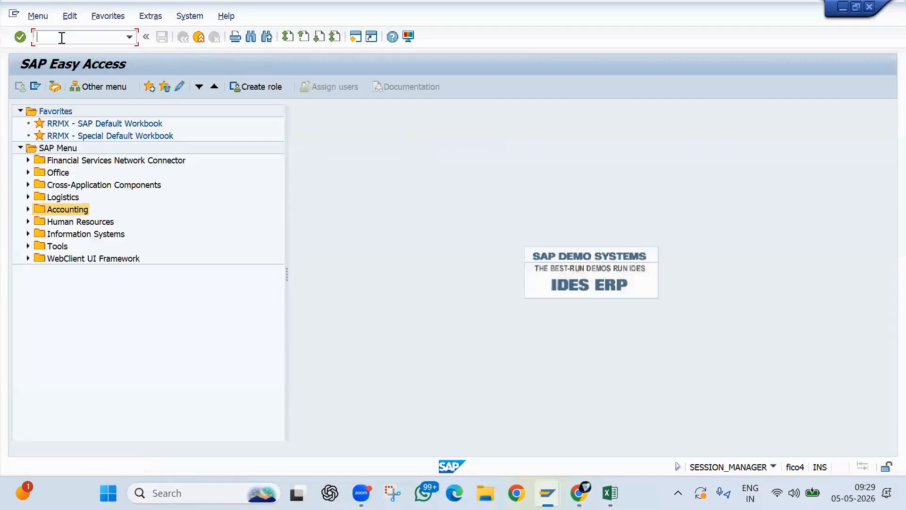
{"action": "type", "text": "f-02"}
{"action": "key", "text": "Return"}
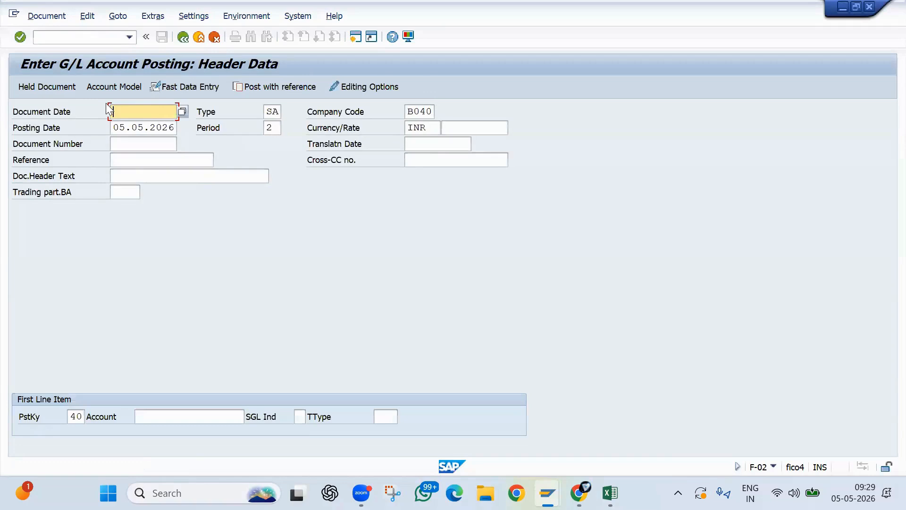
- Set the document date to 05.05.2026 and go to the account entry of the first line item
{"action": "left_click", "coordinate": [149, 111]}
{"action": "type", "text": "05"}
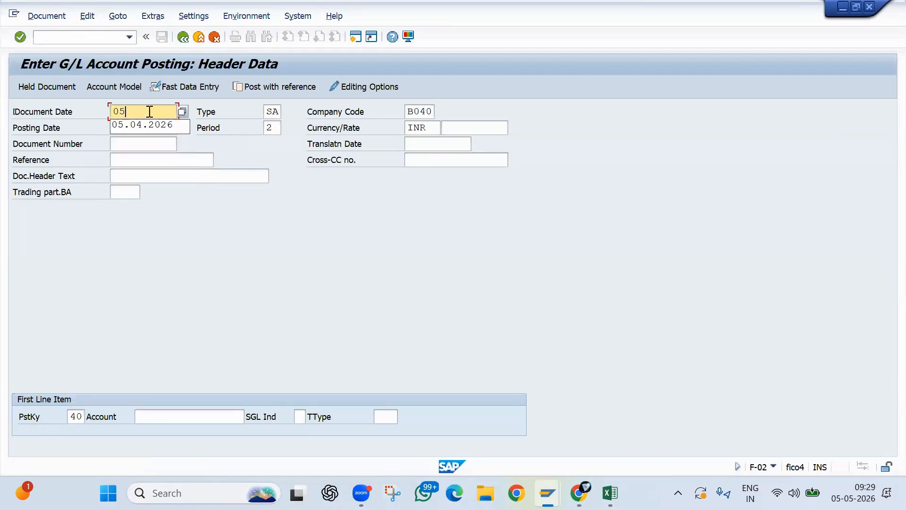
{"action": "type", "text": ".05"}
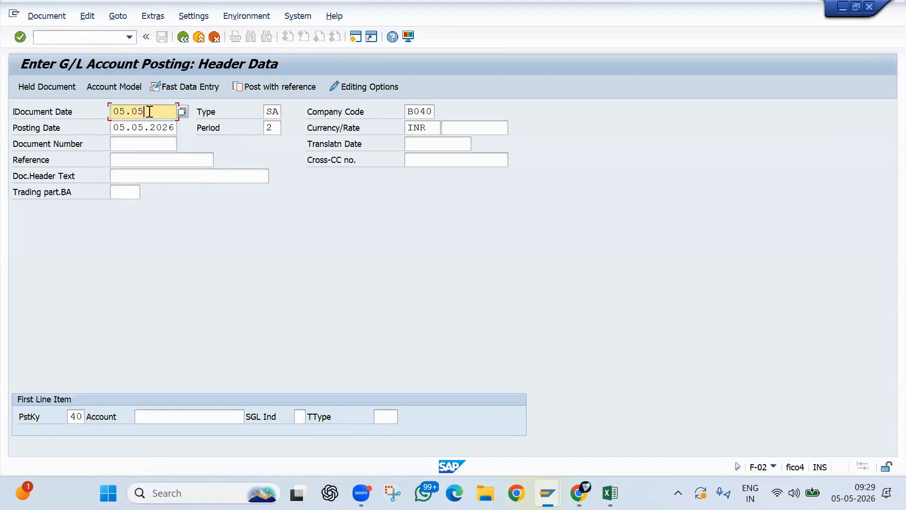
{"action": "type", "text": ".2026"}
{"action": "key", "text": "Tab"}
{"action": "key", "text": "Tab"}
{"action": "key", "text": "Tab"}
{"action": "key", "text": "Tab"}
{"action": "key", "text": "Tab"}
{"action": "key", "text": "Tab"}
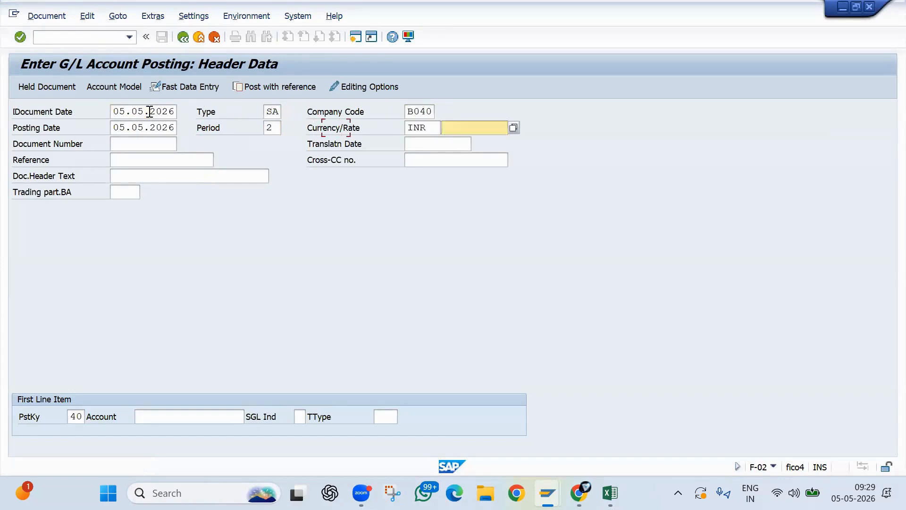
{"action": "key", "text": "Tab"}
{"action": "key", "text": "Tab"}
{"action": "key", "text": "Tab"}
{"action": "key", "text": "Tab"}
{"action": "key", "text": "Tab"}
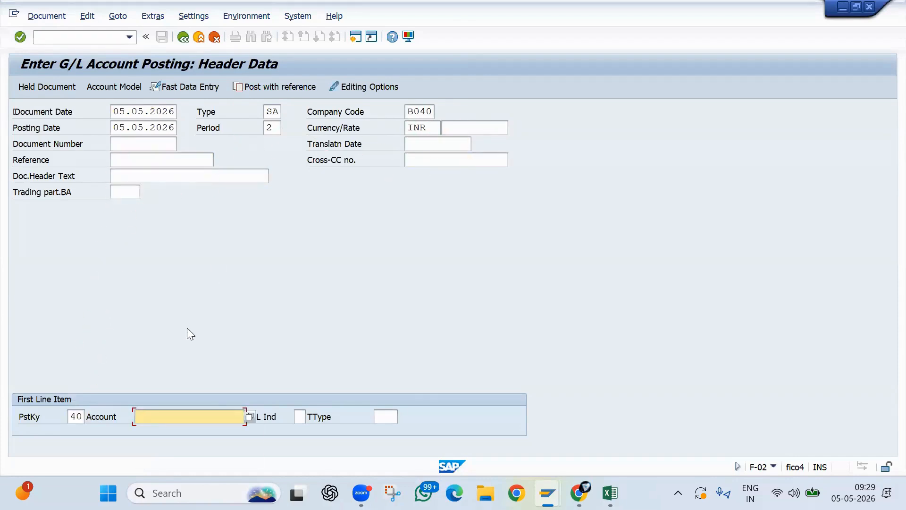
{"action": "type", "text": "4000"}
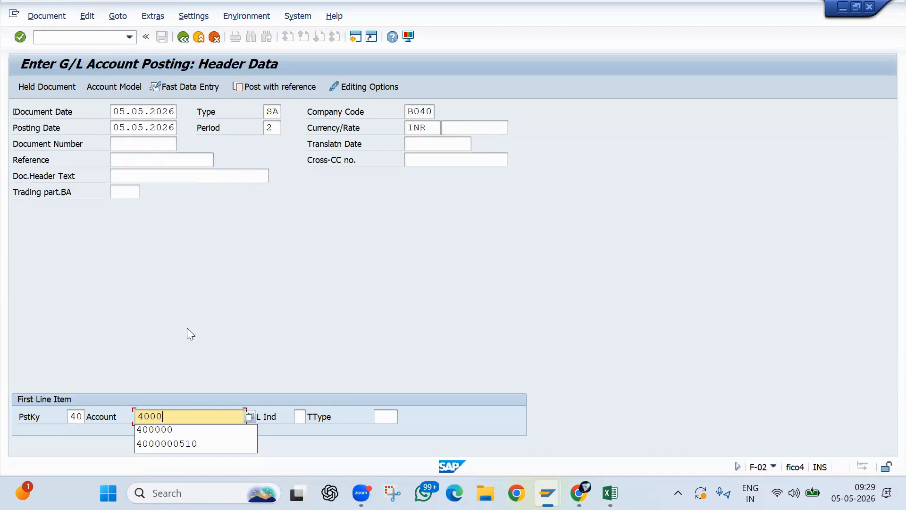
{"action": "key", "text": "BackSpace"}
{"action": "key", "text": "BackSpace"}
{"action": "key", "text": "BackSpace"}
{"action": "key", "text": "BackSpace"}
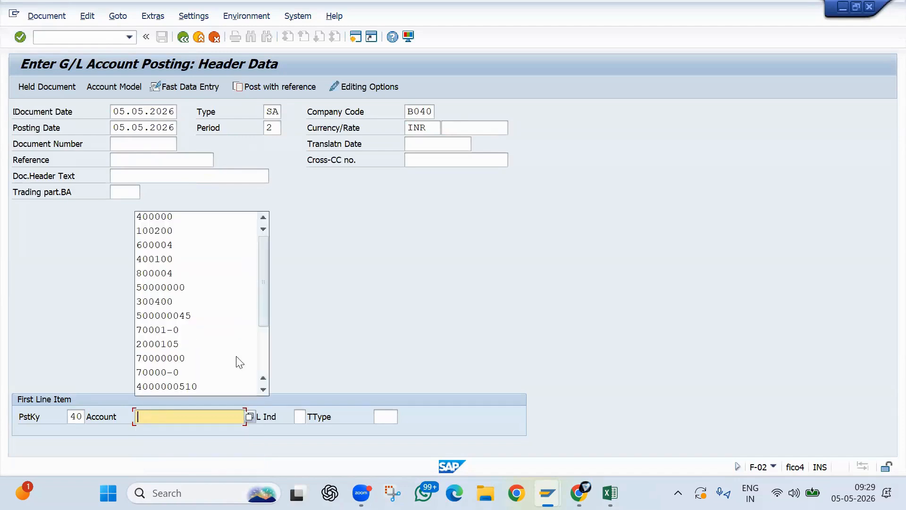
- Look up the G/L accounts of chart B040 and choose Service AC for the first line item
{"action": "left_click", "coordinate": [251, 413]}
{"action": "key", "text": "F4"}
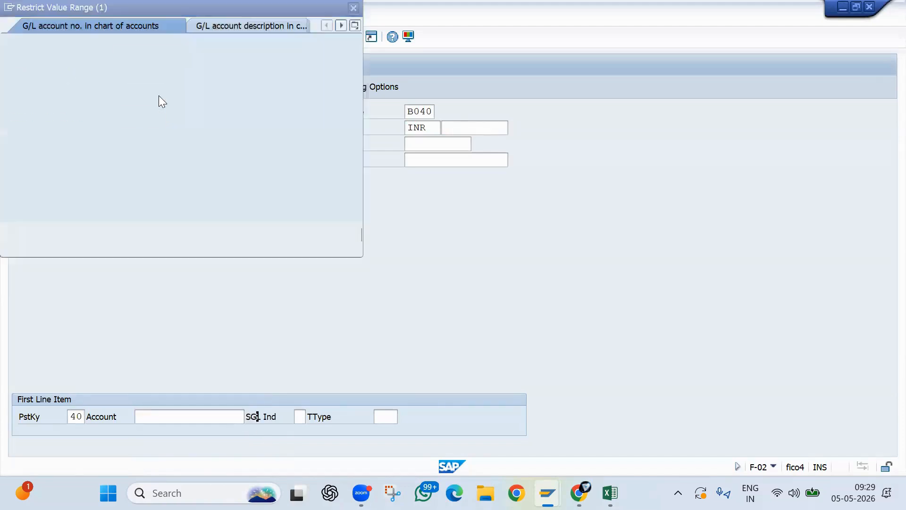
{"action": "key", "text": "Return"}
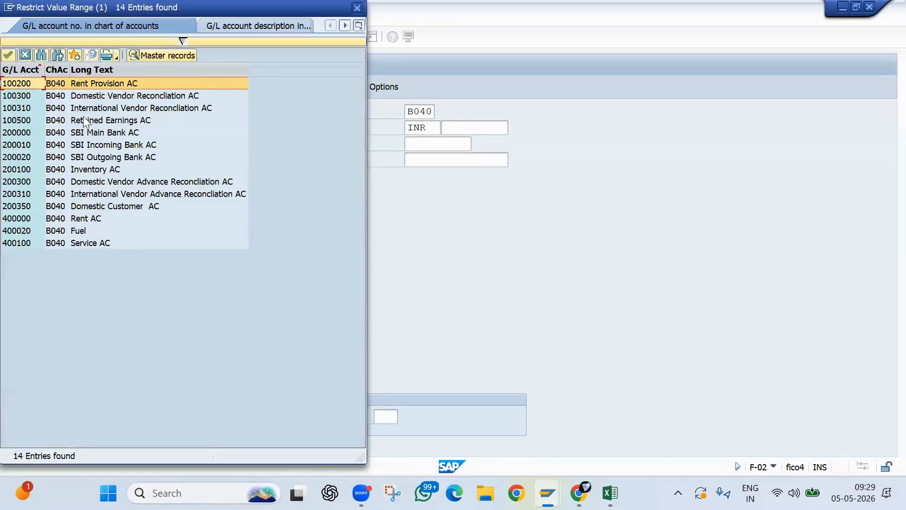
{"action": "left_click", "coordinate": [73, 233]}
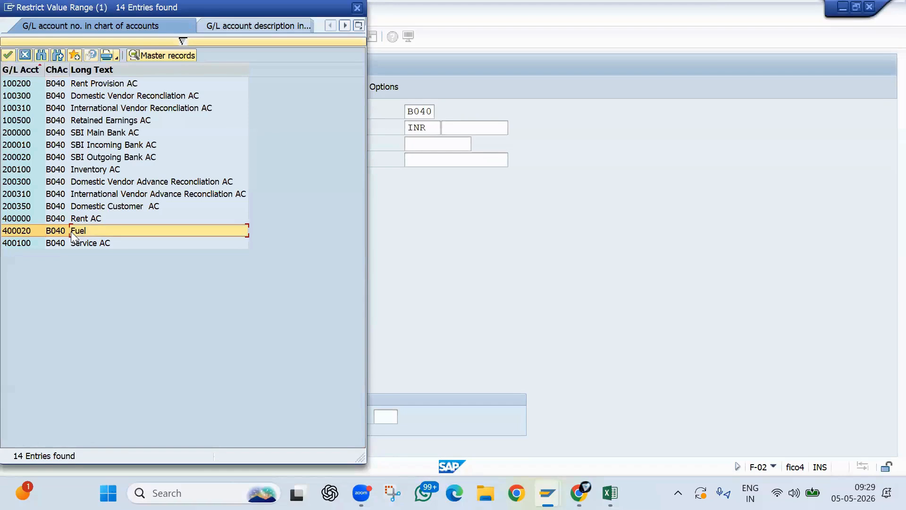
{"action": "left_click", "coordinate": [77, 242]}
{"action": "left_click", "coordinate": [75, 226]}
{"action": "left_click", "coordinate": [75, 218]}
{"action": "left_click", "coordinate": [74, 232]}
{"action": "left_click", "coordinate": [78, 243]}
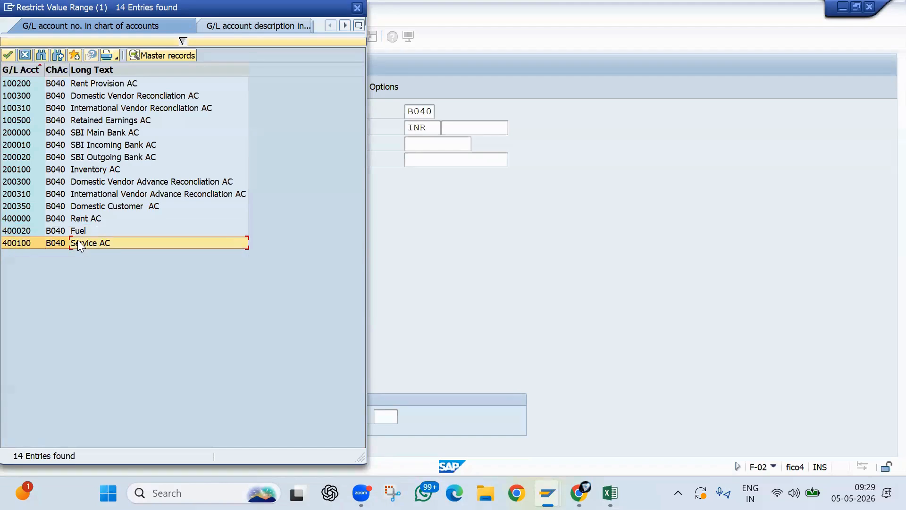
{"action": "double_click", "coordinate": [78, 243]}
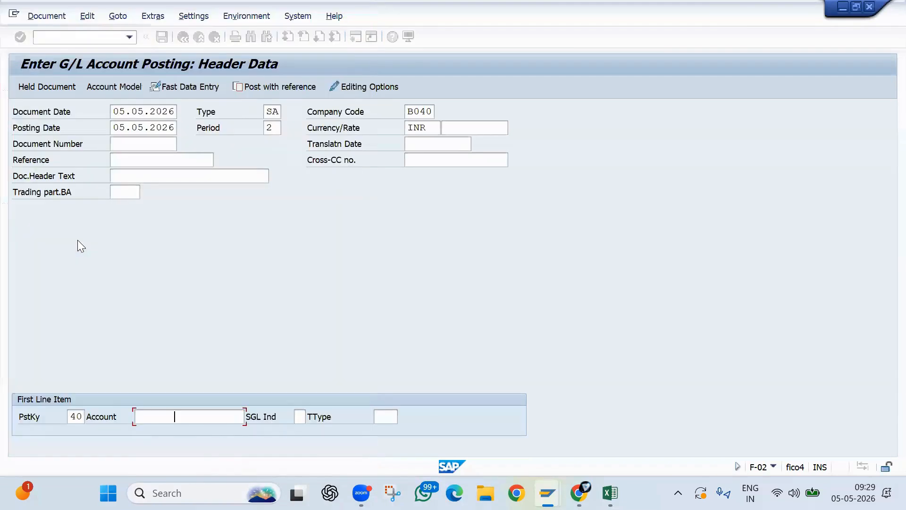
- Switch to the 8am Excel workbook, check the accommodation and transportation lines under Actual Expenses, and return to the SAP posting
{"action": "key", "text": "alt+Tab"}
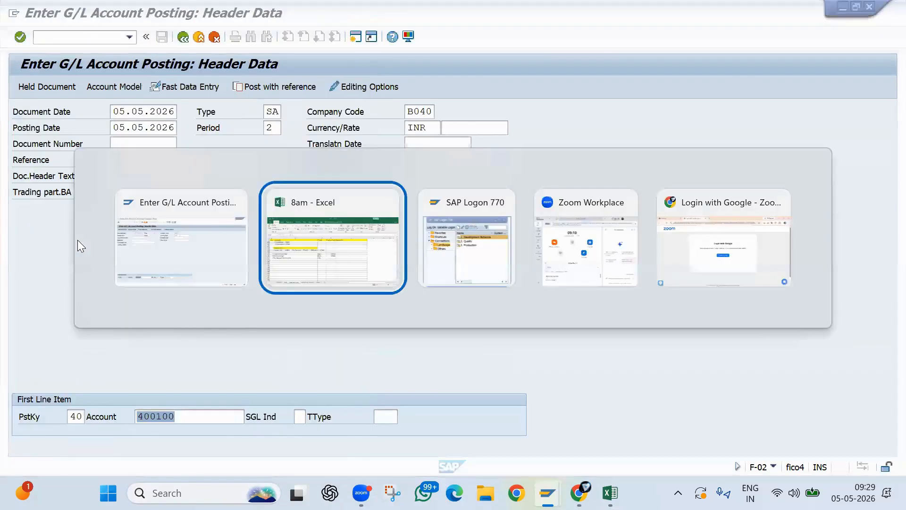
{"action": "scroll", "coordinate": [91, 228], "scroll_direction": "up", "scroll_amount": 2}
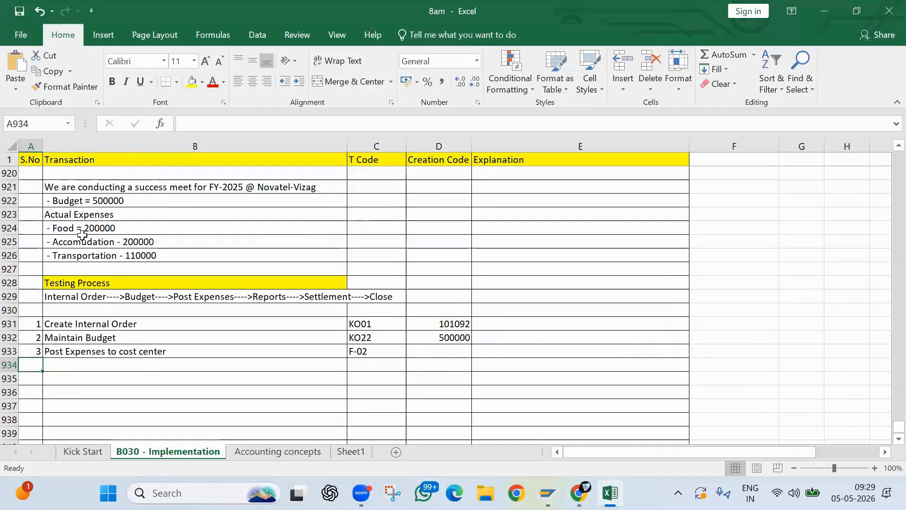
{"action": "left_click", "coordinate": [89, 242]}
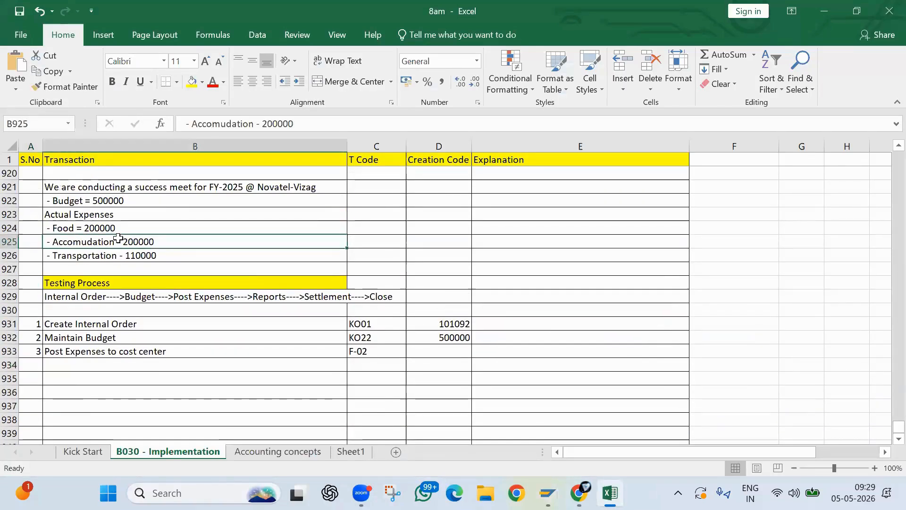
{"action": "left_click", "coordinate": [78, 255]}
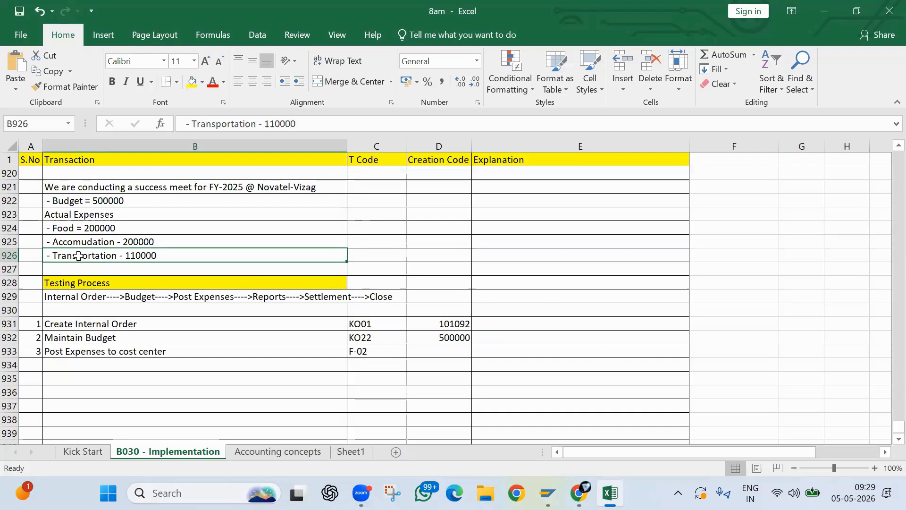
{"action": "left_click", "coordinate": [73, 242]}
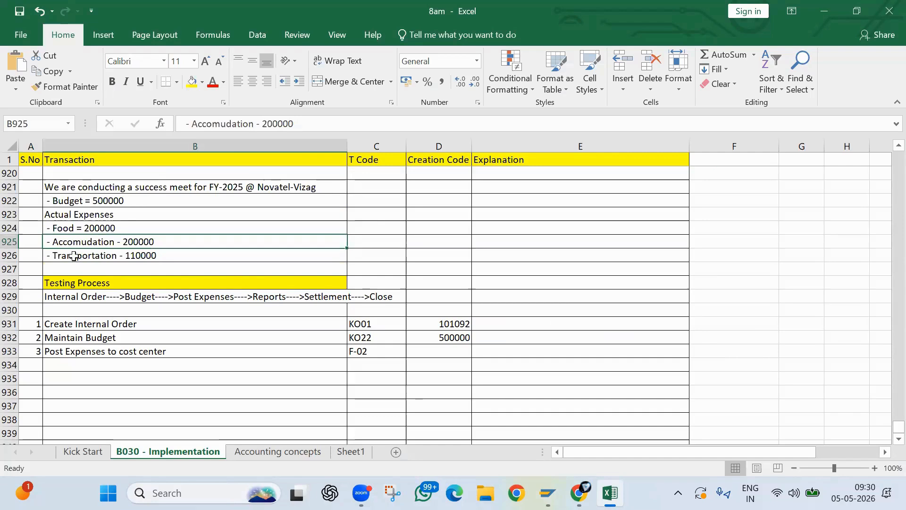
{"action": "left_click", "coordinate": [73, 255]}
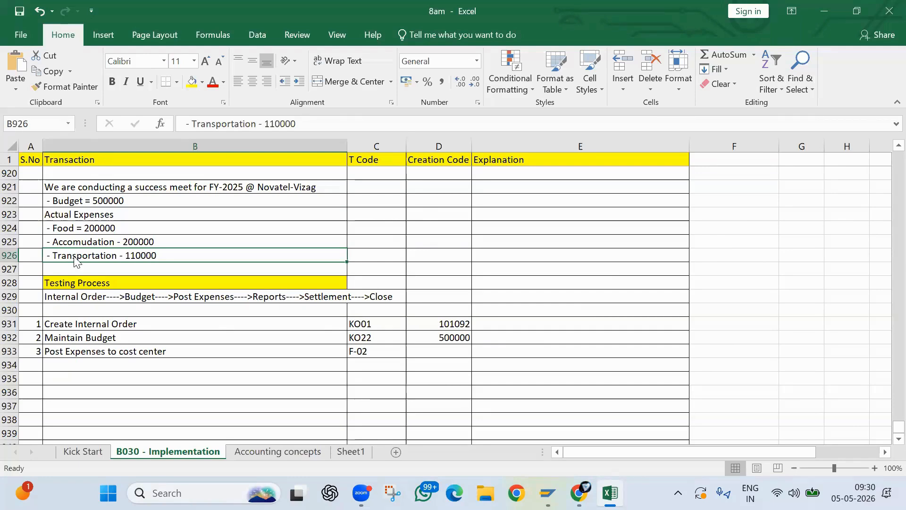
{"action": "key", "text": "alt+Tab"}
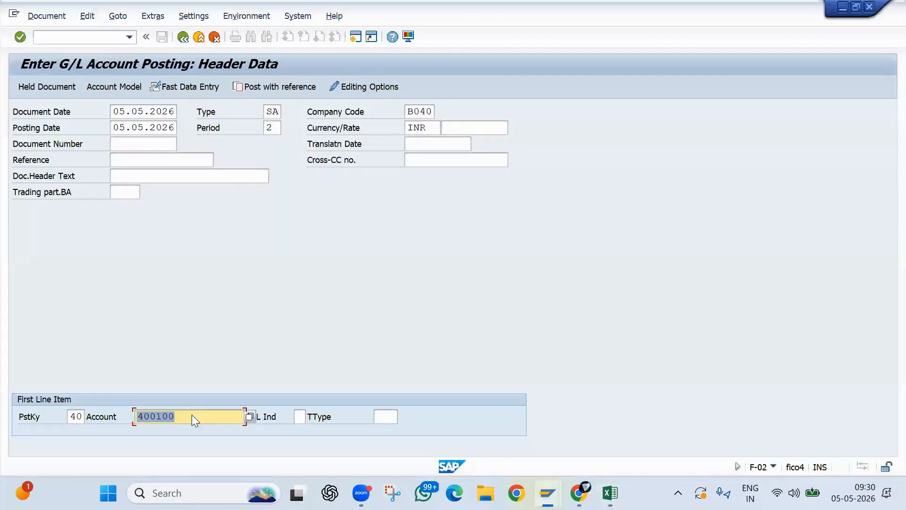
- Open the debit item details for the Service AC account and go to its amount
{"action": "key", "text": "Return"}
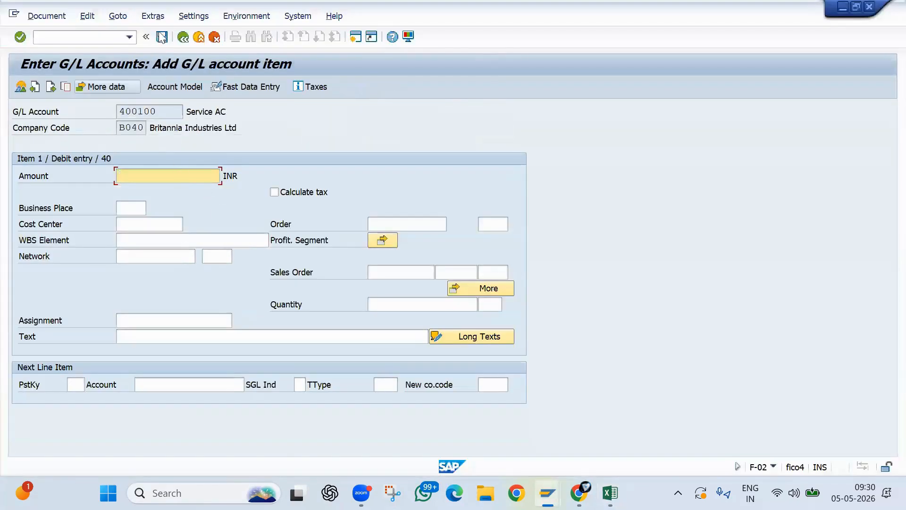
{"action": "left_click", "coordinate": [47, 39]}
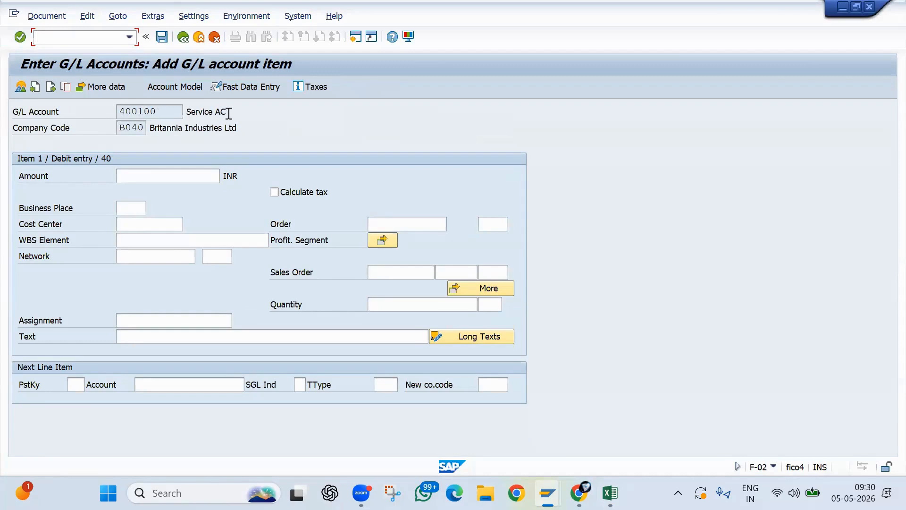
{"action": "left_click_drag", "start_coordinate": [229, 113], "coordinate": [185, 112]}
{"action": "left_click", "coordinate": [185, 110]}
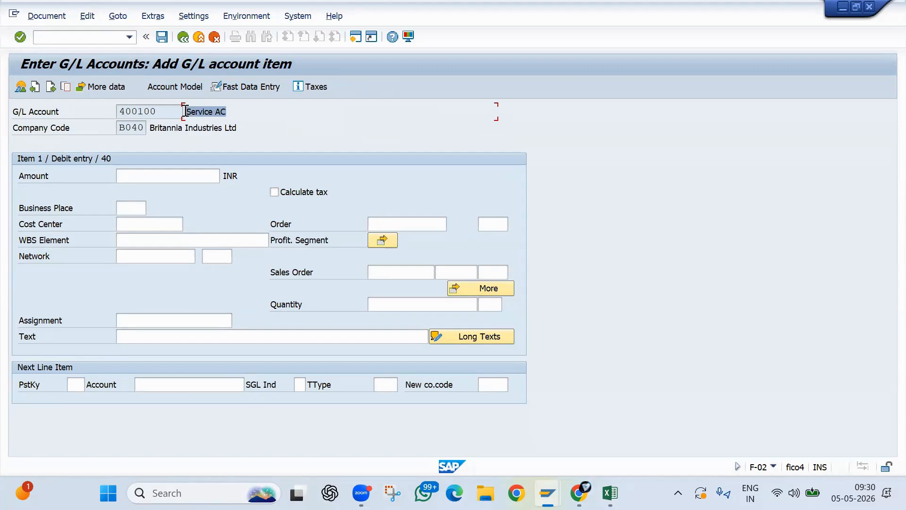
{"action": "left_click", "coordinate": [185, 111]}
{"action": "left_click", "coordinate": [140, 176]}
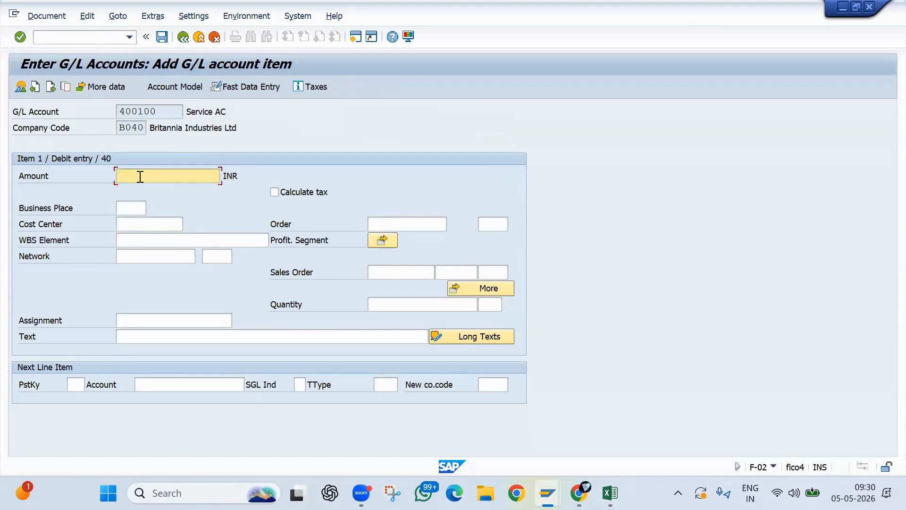
- Continue without an amount to a next line item with posting key 40 and the Rent AC account
{"action": "left_click", "coordinate": [75, 385]}
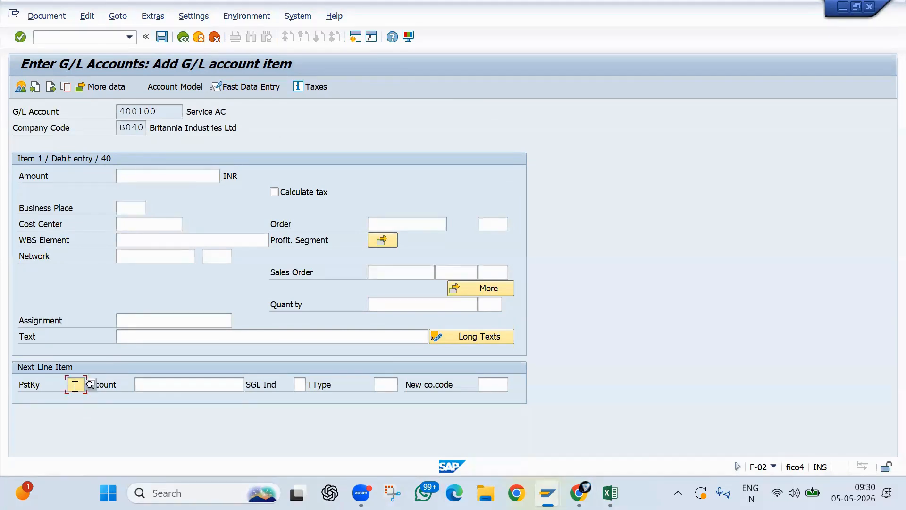
{"action": "type", "text": "40"}
{"action": "key", "text": "Tab"}
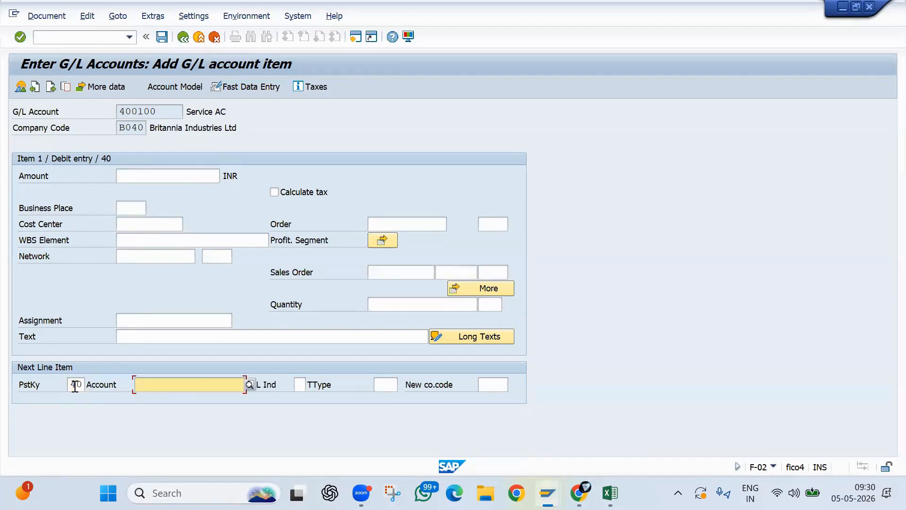
{"action": "left_click", "coordinate": [249, 384]}
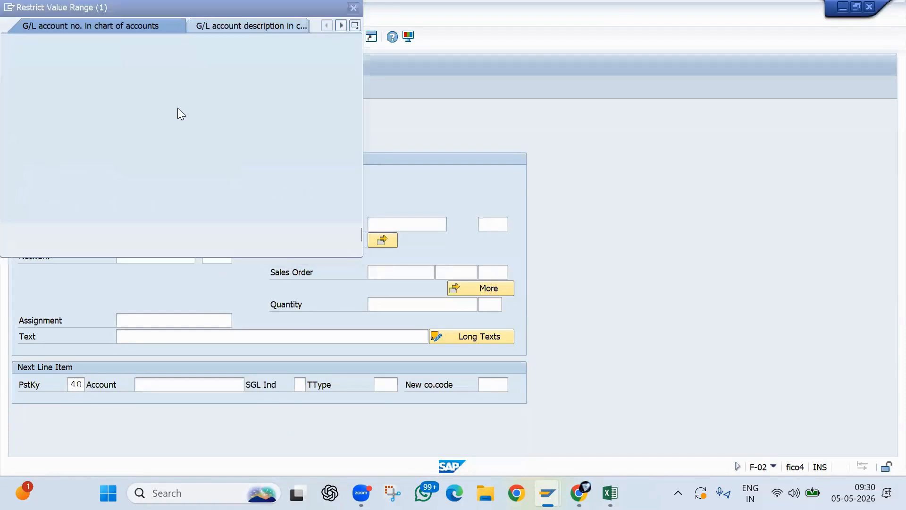
{"action": "key", "text": "Return"}
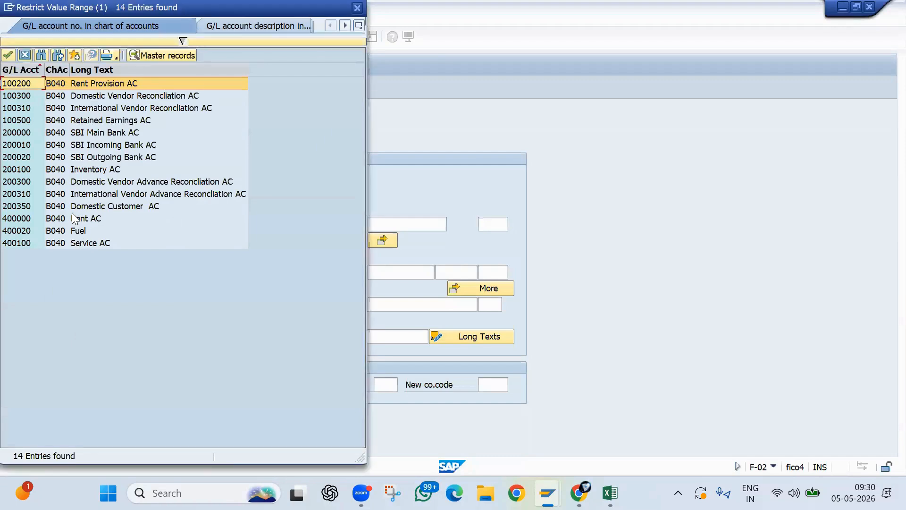
{"action": "double_click", "coordinate": [73, 218]}
{"action": "key", "text": "Return"}
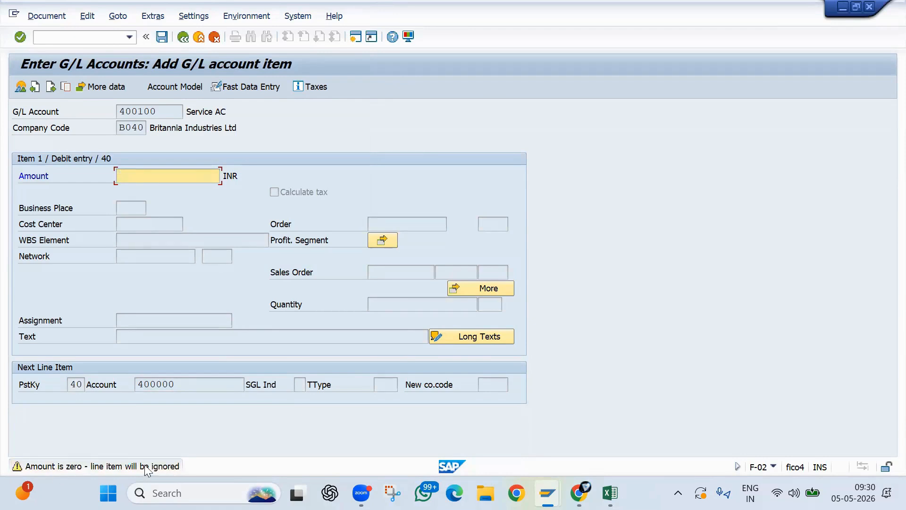
{"action": "key", "text": "Return"}
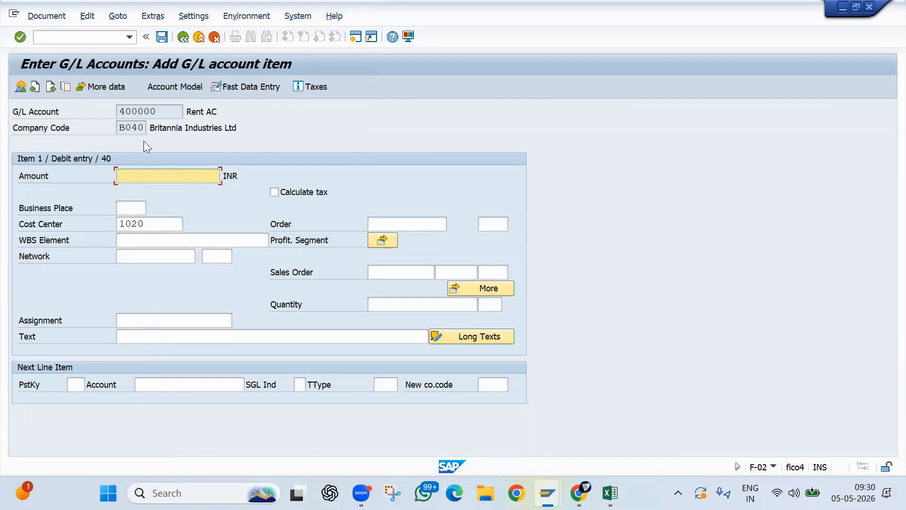
- Copy the accommodation amount 200000 from the 8am Excel workbook into the amount of the Rent AC debit item in SAP
{"action": "left_click", "coordinate": [146, 111]}
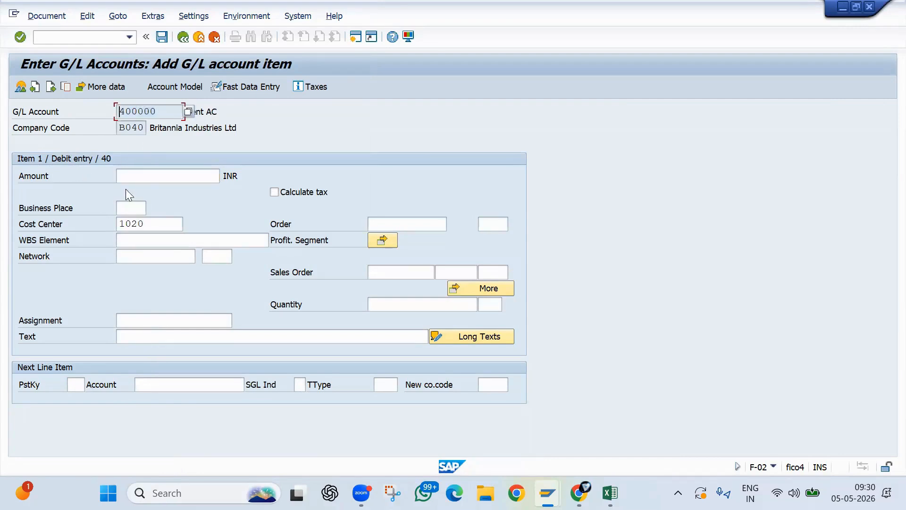
{"action": "left_click", "coordinate": [135, 176]}
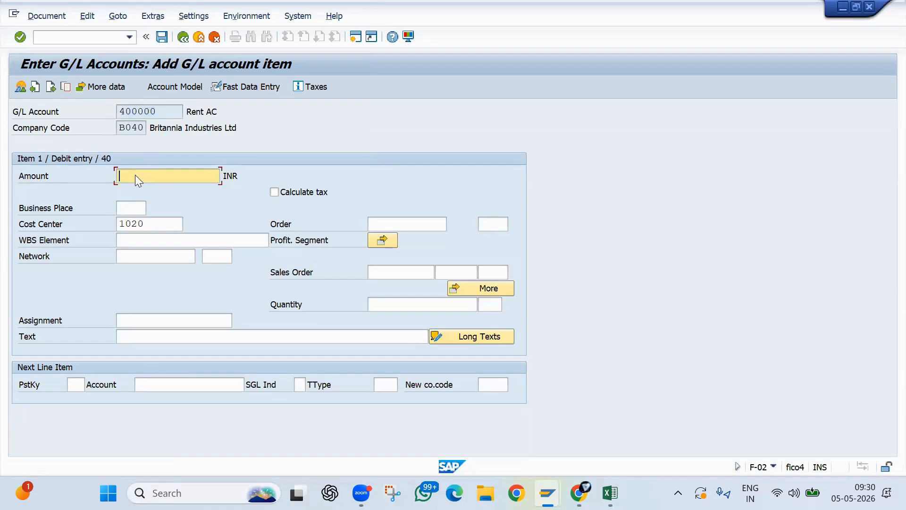
{"action": "key", "text": "alt+Tab"}
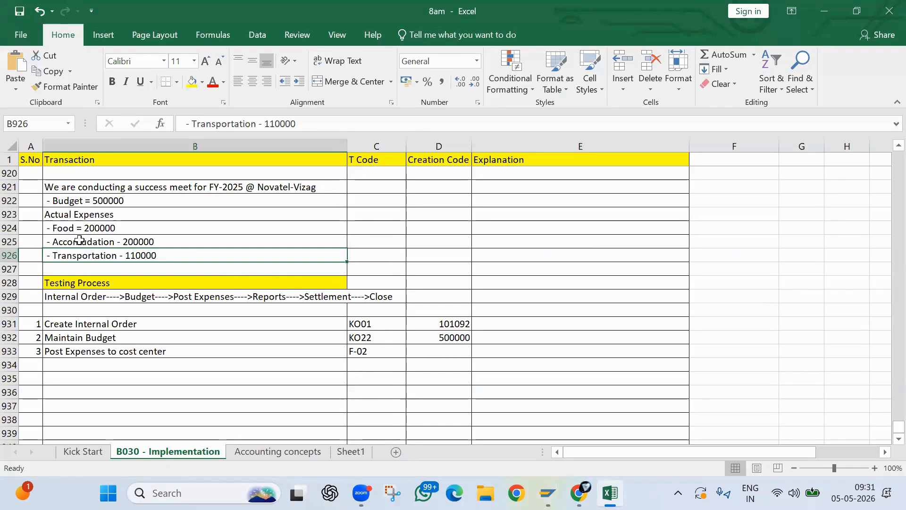
{"action": "left_click", "coordinate": [141, 242]}
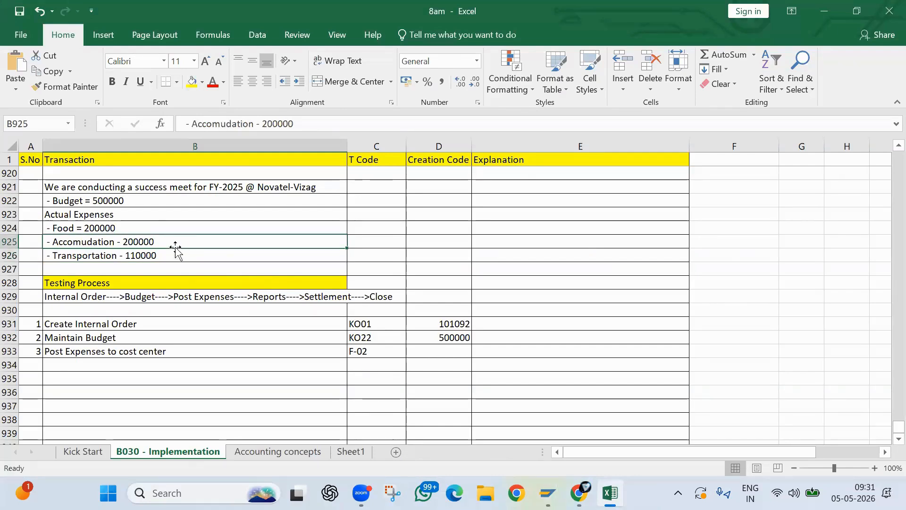
{"action": "double_click", "coordinate": [156, 242]}
{"action": "left_click_drag", "start_coordinate": [156, 242], "coordinate": [125, 241]}
{"action": "key", "text": "ctrl+c"}
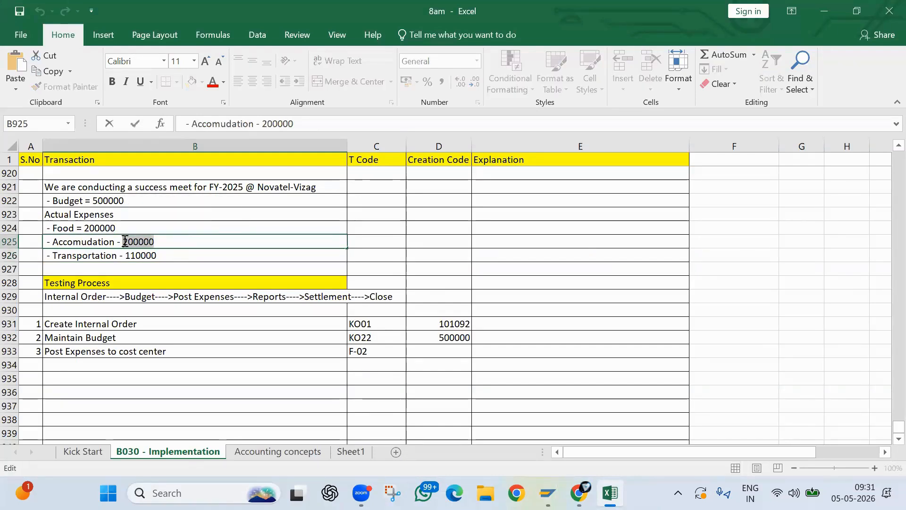
{"action": "key", "text": "alt+Tab"}
{"action": "key", "text": "ctrl+v"}
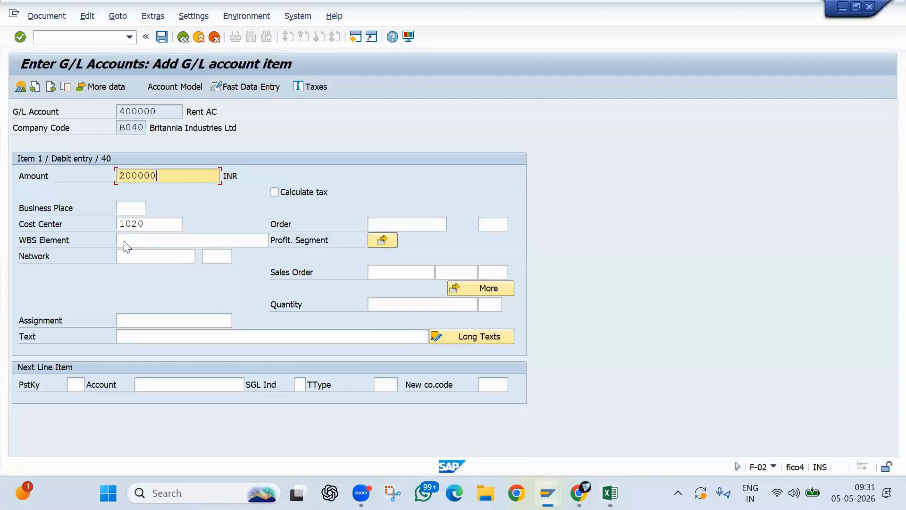
{"action": "key", "text": "Return"}
- Remove the cost center from the Rent AC item and assign the success meet's internal order listed under KO01 in the workbook
{"action": "left_click", "coordinate": [152, 223]}
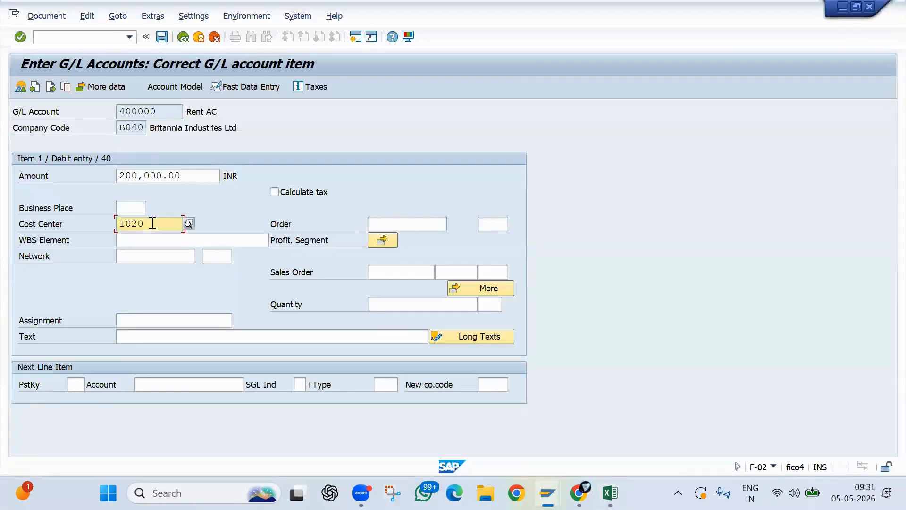
{"action": "key", "text": "BackSpace"}
{"action": "key", "text": "BackSpace"}
{"action": "key", "text": "BackSpace"}
{"action": "key", "text": "BackSpace"}
{"action": "key", "text": "Tab"}
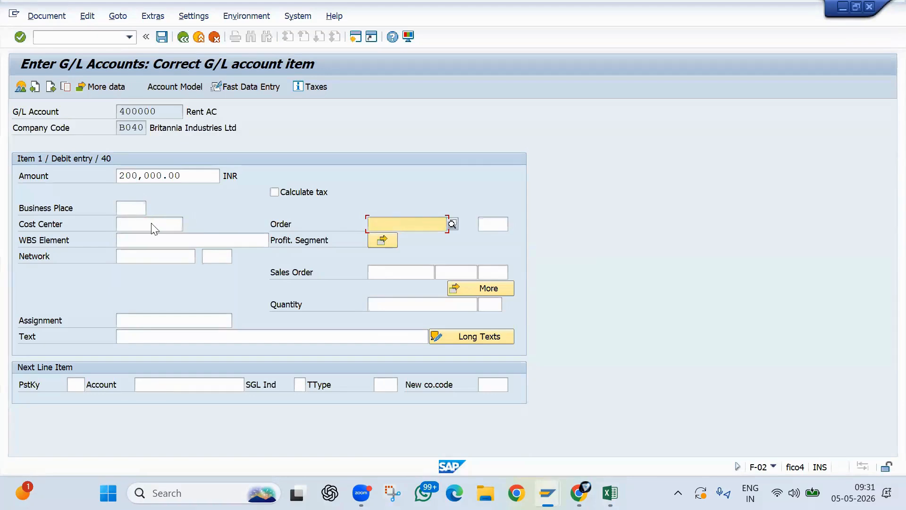
{"action": "key", "text": "alt+Tab"}
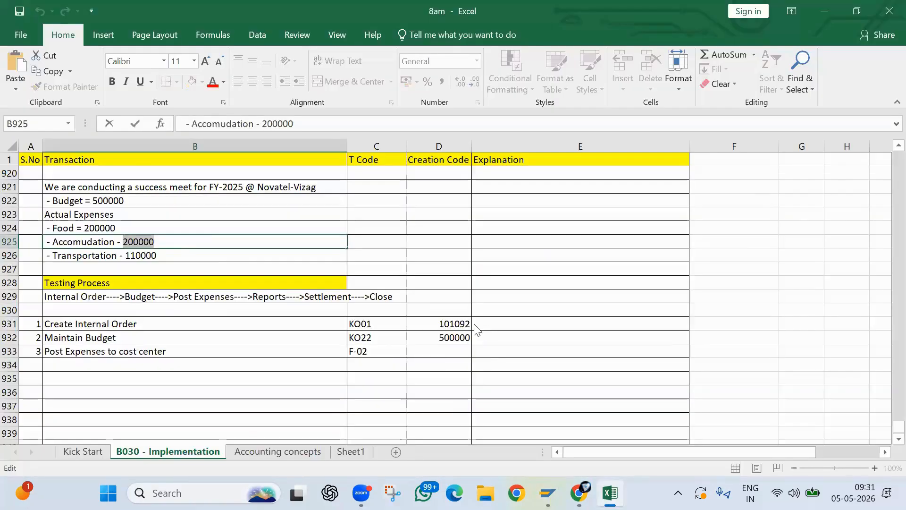
{"action": "key", "text": "alt+Tab"}
{"action": "type", "text": "101092"}
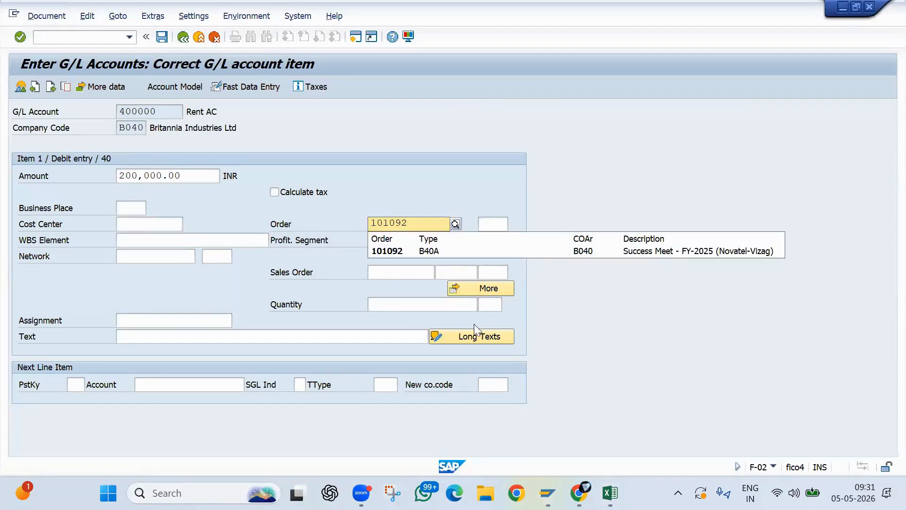
- Copy "success meet for FY-2025 @ Novatel-Vizag" from the workbook into the Rent AC item's text
{"action": "left_click", "coordinate": [165, 339]}
{"action": "key", "text": "alt+Tab"}
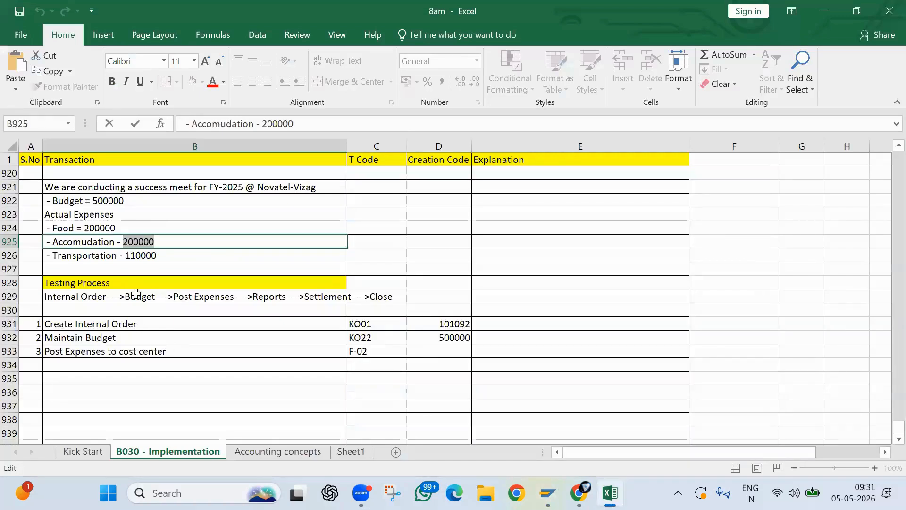
{"action": "double_click", "coordinate": [185, 187]}
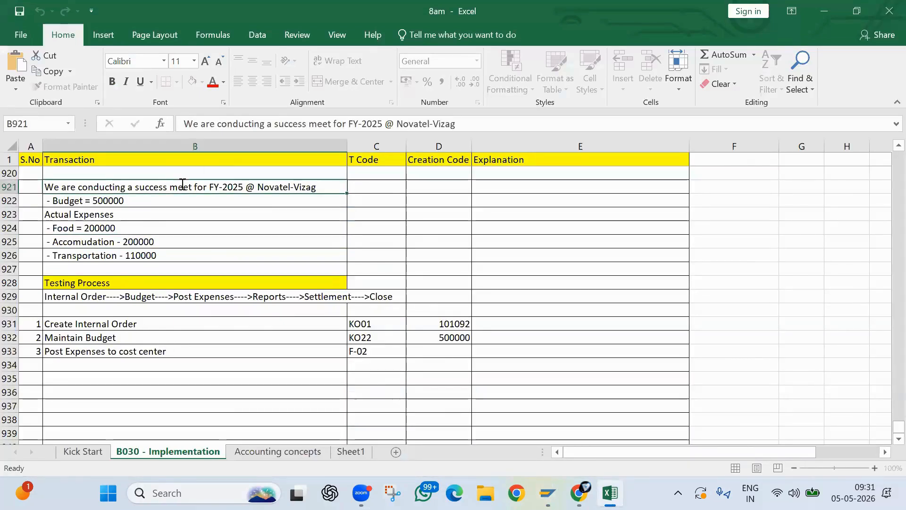
{"action": "left_click_drag", "start_coordinate": [135, 187], "coordinate": [330, 187]}
{"action": "key", "text": "ctrl+c"}
{"action": "key", "text": "Escape"}
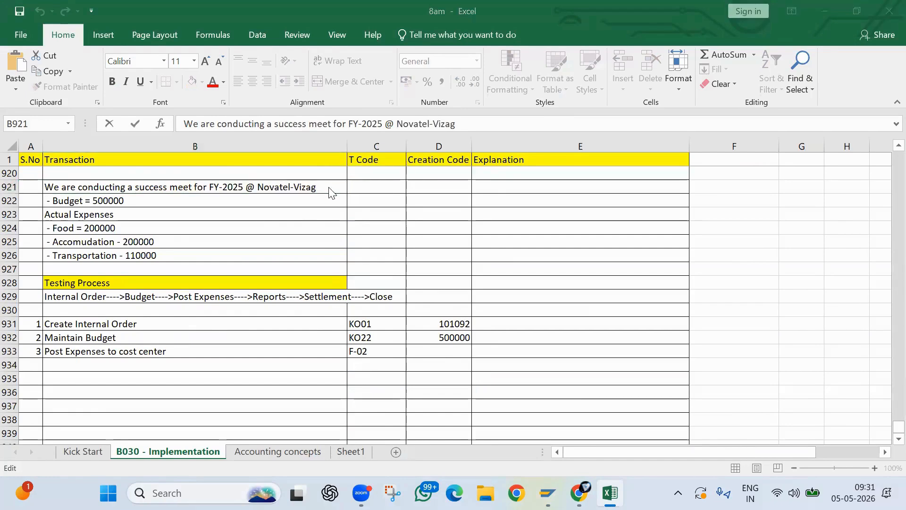
{"action": "key", "text": "alt+Tab"}
{"action": "key", "text": "ctrl+v"}
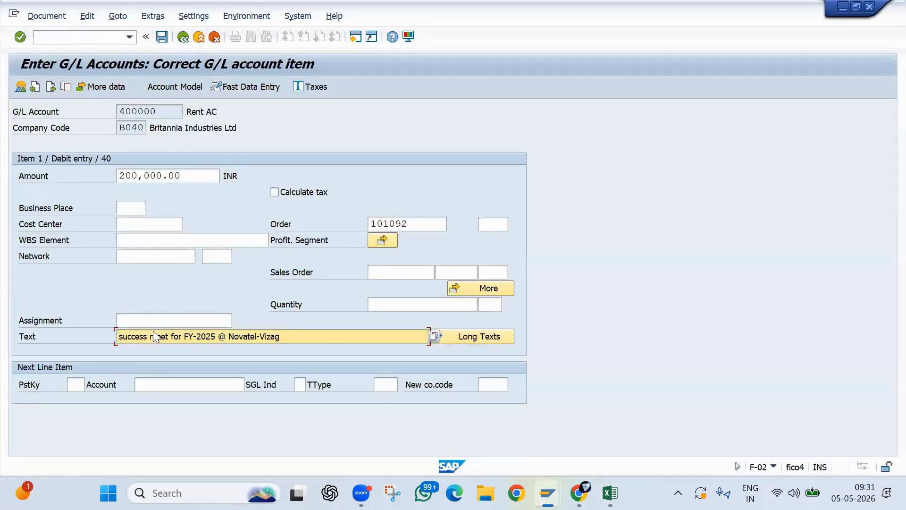
- Continue to a next line item with posting key 40 and the Fuel account of chart B040
{"action": "left_click", "coordinate": [80, 386]}
{"action": "type", "text": "40"}
{"action": "key", "text": "Tab"}
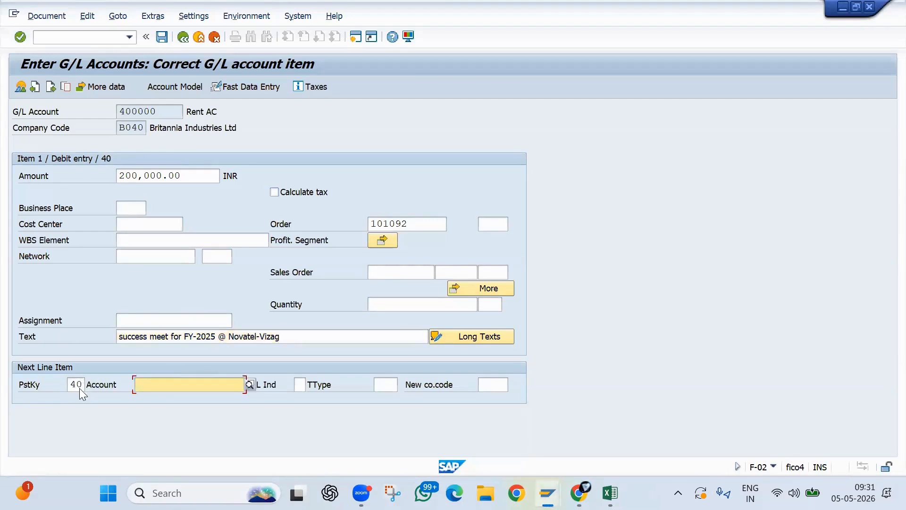
{"action": "left_click", "coordinate": [249, 386]}
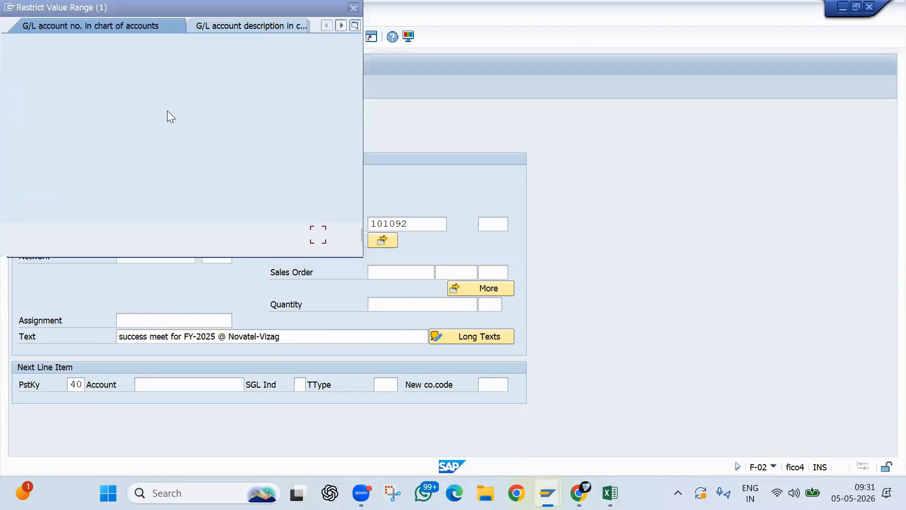
{"action": "key", "text": "Return"}
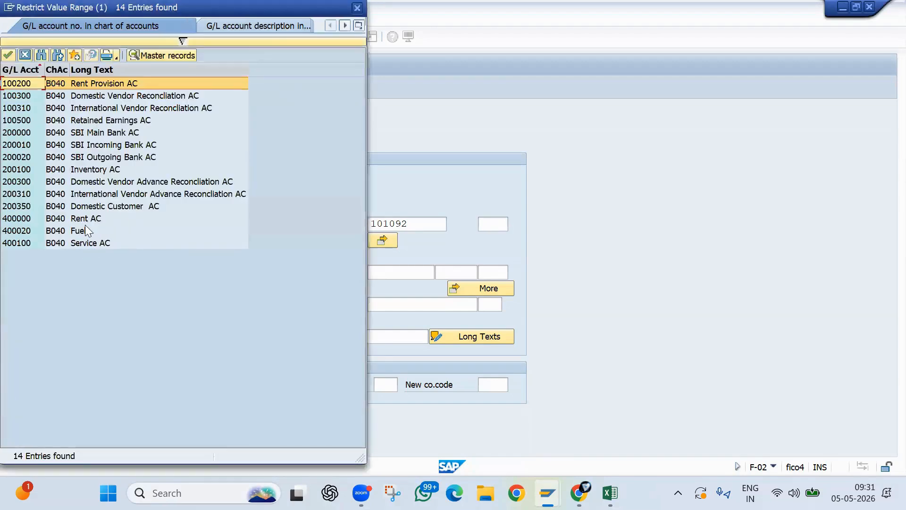
{"action": "double_click", "coordinate": [83, 232]}
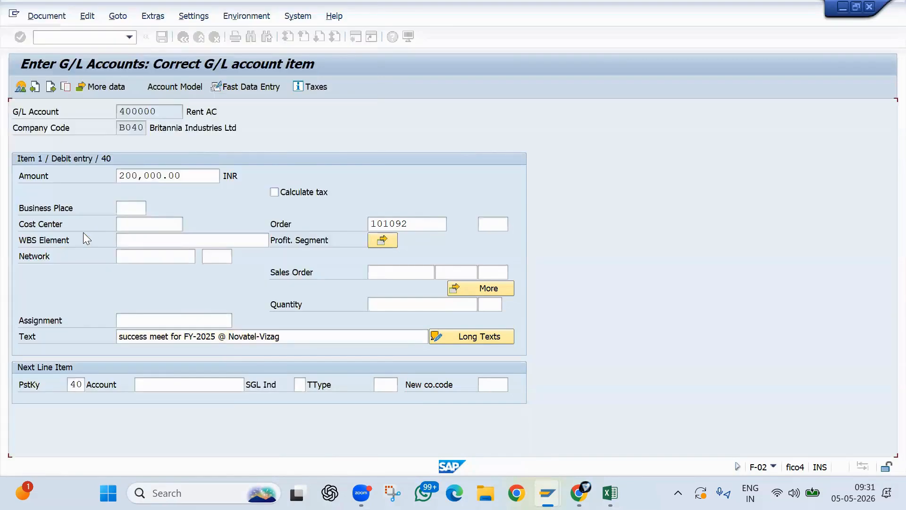
{"action": "key", "text": "Return"}
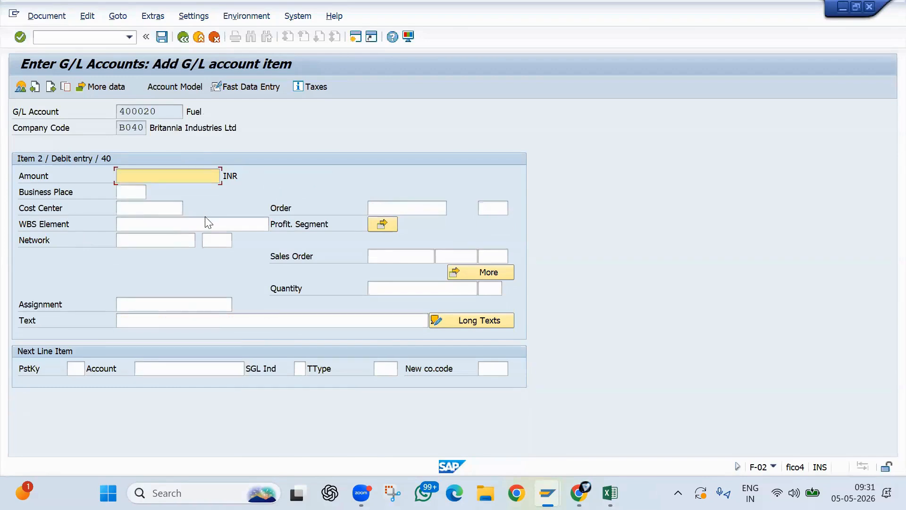
- Switch to the 8am Excel workbook and copy the transportation amount 110000 under Actual Expenses
{"action": "key", "text": "alt+Tab"}
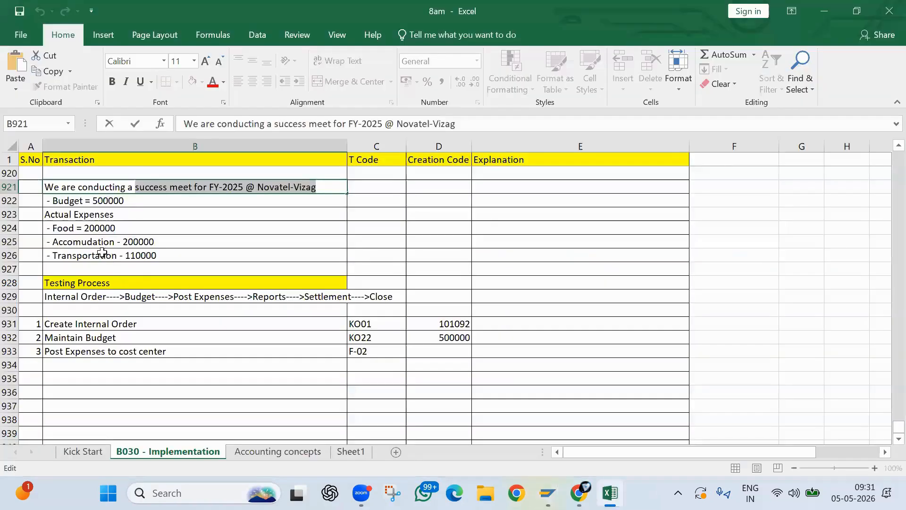
{"action": "double_click", "coordinate": [134, 255]}
{"action": "left_click_drag", "start_coordinate": [124, 256], "coordinate": [178, 261]}
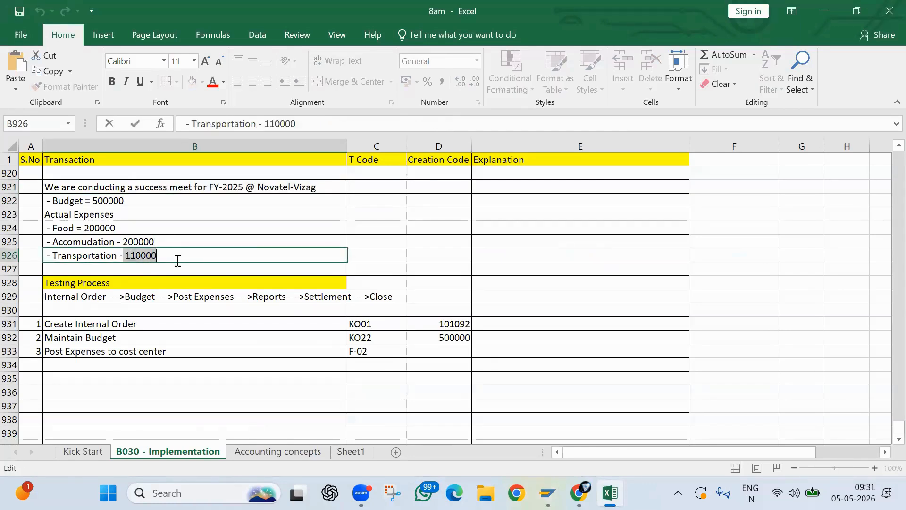
{"action": "key", "text": "ctrl+c"}
{"action": "left_click", "coordinate": [167, 256]}
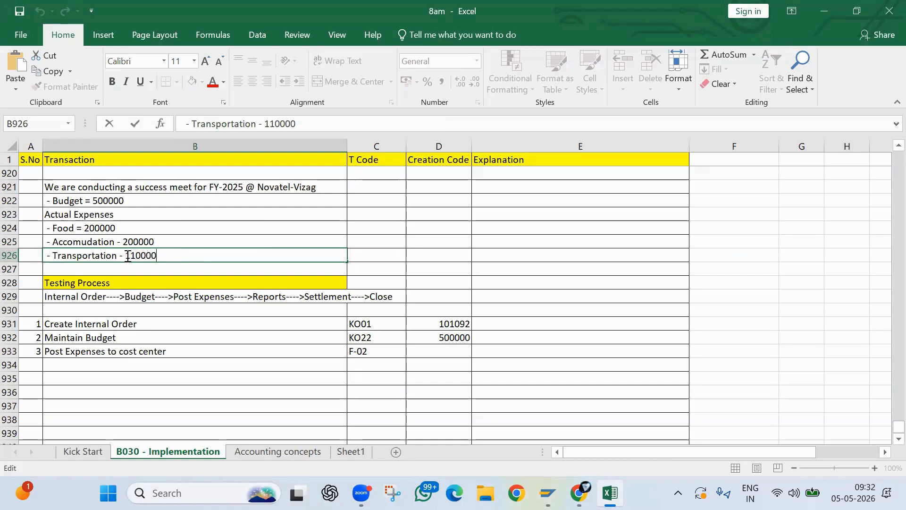
{"action": "double_click", "coordinate": [172, 259]}
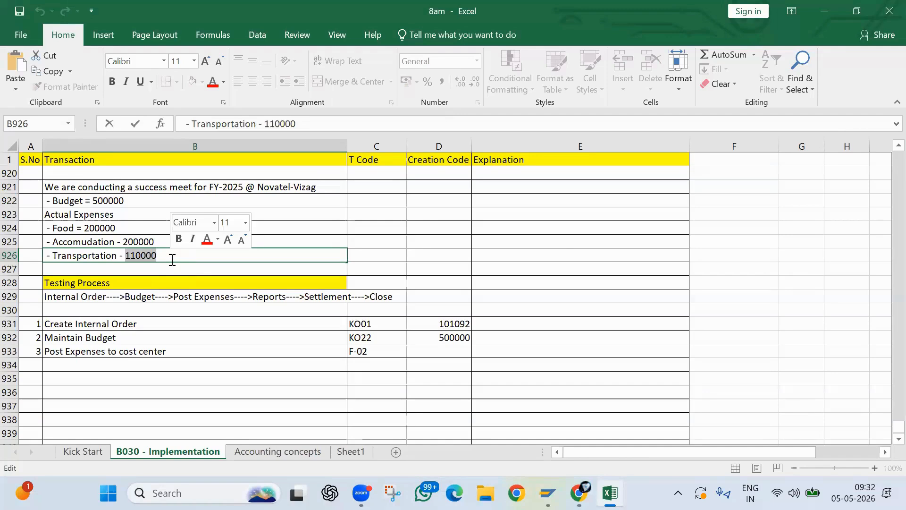
{"action": "left_click", "coordinate": [137, 259]}
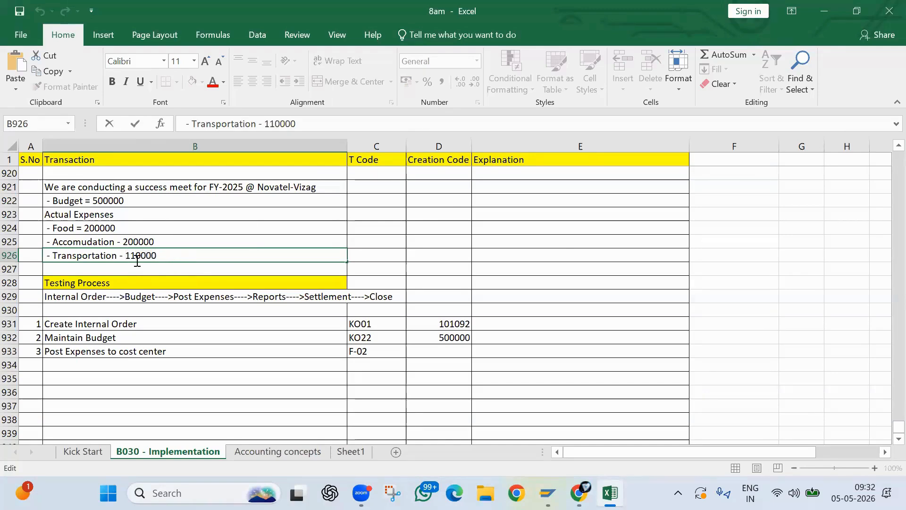
- Check the food and accommodation lines under Actual Expenses and return to the SAP posting
{"action": "left_click", "coordinate": [75, 224]}
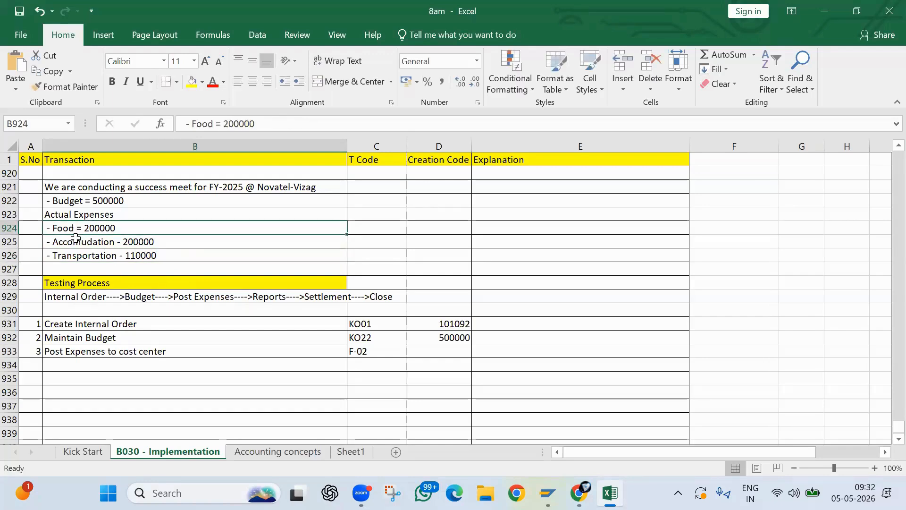
{"action": "key", "text": "Down"}
{"action": "left_click", "coordinate": [62, 224]}
{"action": "key", "text": "alt+Tab"}
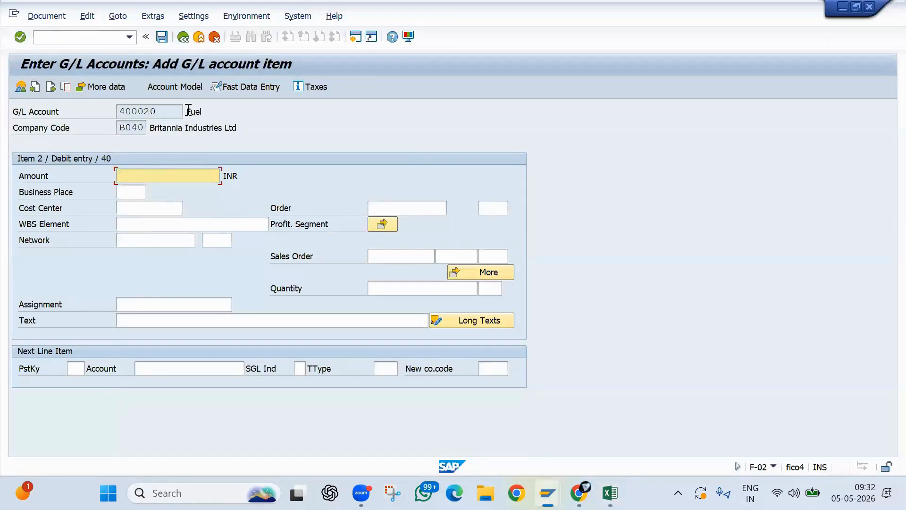
- Run transaction FS00 in another SAP session and expand the Expenses accounts of company code B040
{"action": "left_click", "coordinate": [124, 36]}
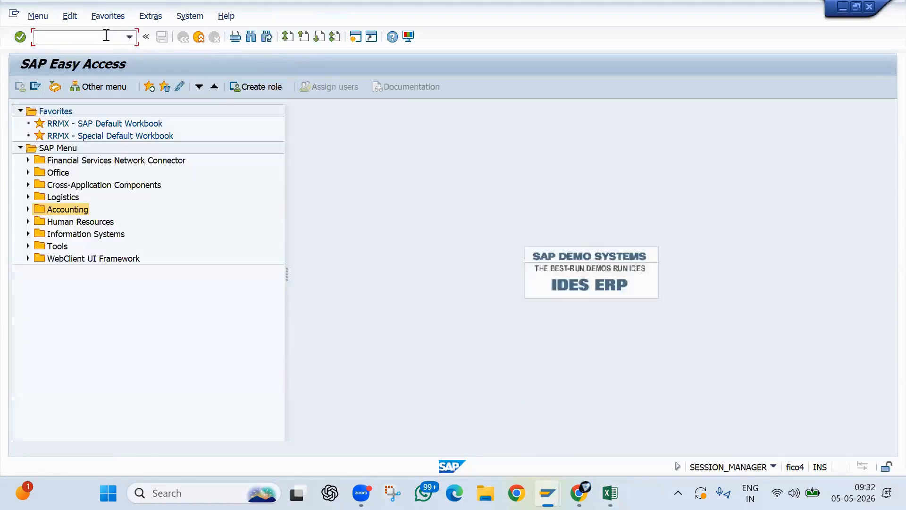
{"action": "type", "text": "fs00"}
{"action": "key", "text": "Return"}
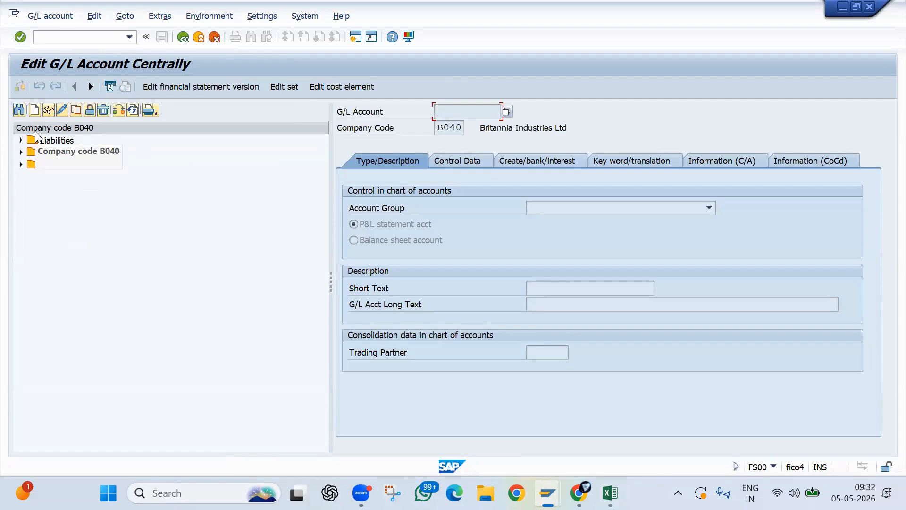
{"action": "left_click", "coordinate": [21, 165]}
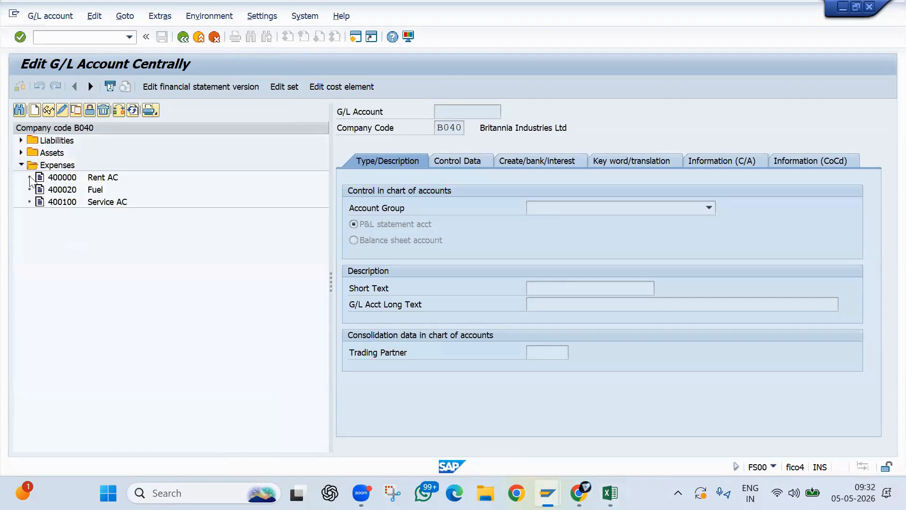
- Recheck the expense list in the workbook, then copy the Rent AC account in company code B040 as G/L account 400030
{"action": "key", "text": "alt+Tab"}
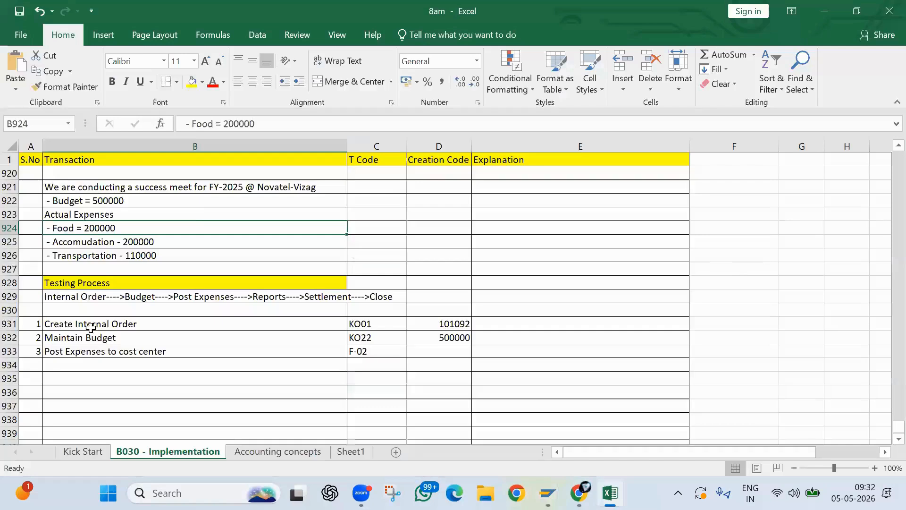
{"action": "key", "text": "alt+Tab"}
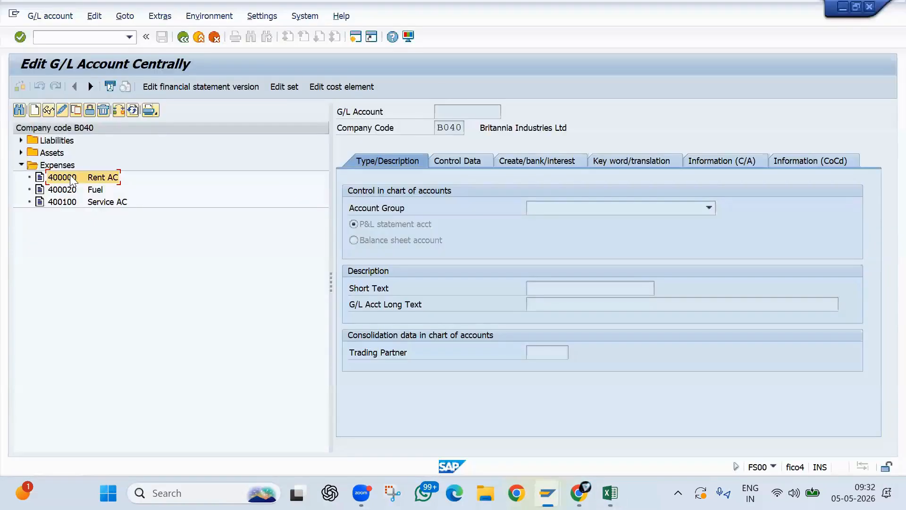
{"action": "left_click", "coordinate": [76, 112]}
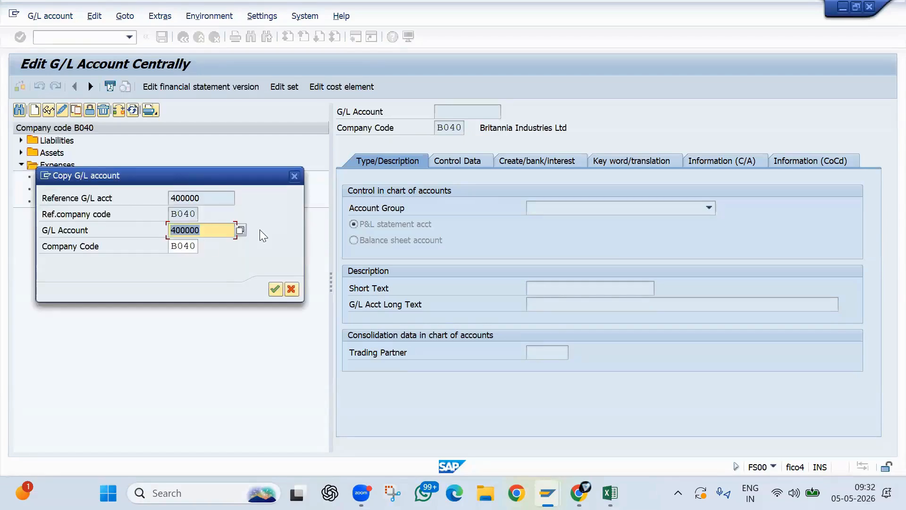
{"action": "left_click", "coordinate": [295, 310]}
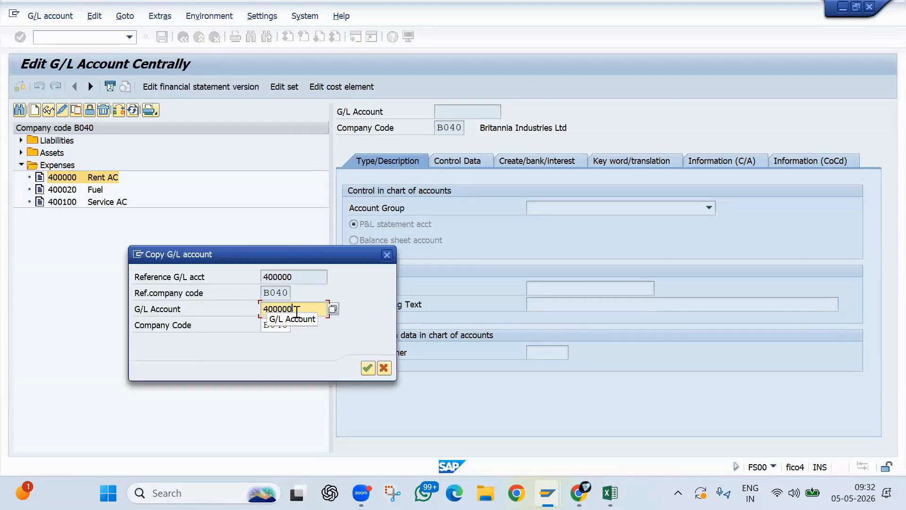
{"action": "key", "text": "BackSpace"}
{"action": "key", "text": "BackSpace"}
{"action": "type", "text": "30"}
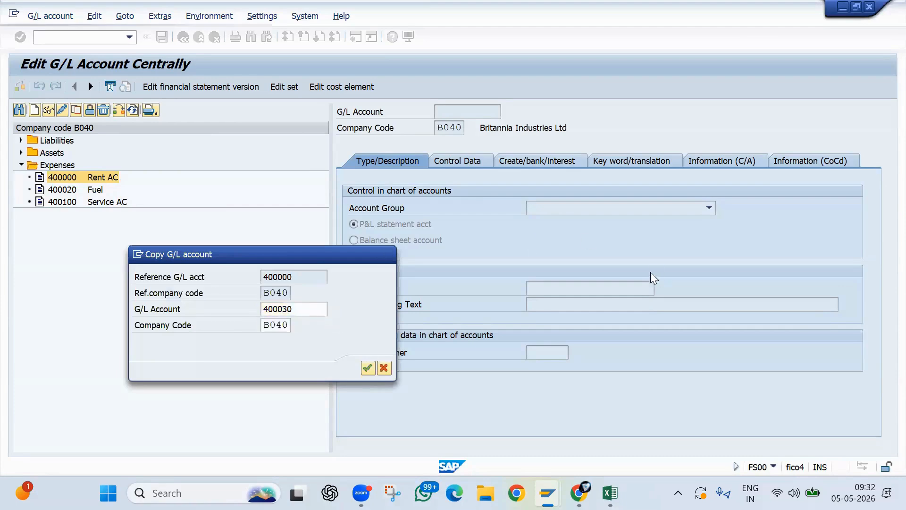
{"action": "key", "text": "Return"}
- Set the short text and the long text of new G/L account 400030 to Food
{"action": "left_click", "coordinate": [567, 283]}
{"action": "key", "text": "BackSpace"}
{"action": "key", "text": "BackSpace"}
{"action": "key", "text": "BackSpace"}
{"action": "key", "text": "BackSpace"}
{"action": "key", "text": "BackSpace"}
{"action": "key", "text": "BackSpace"}
{"action": "key", "text": "BackSpace"}
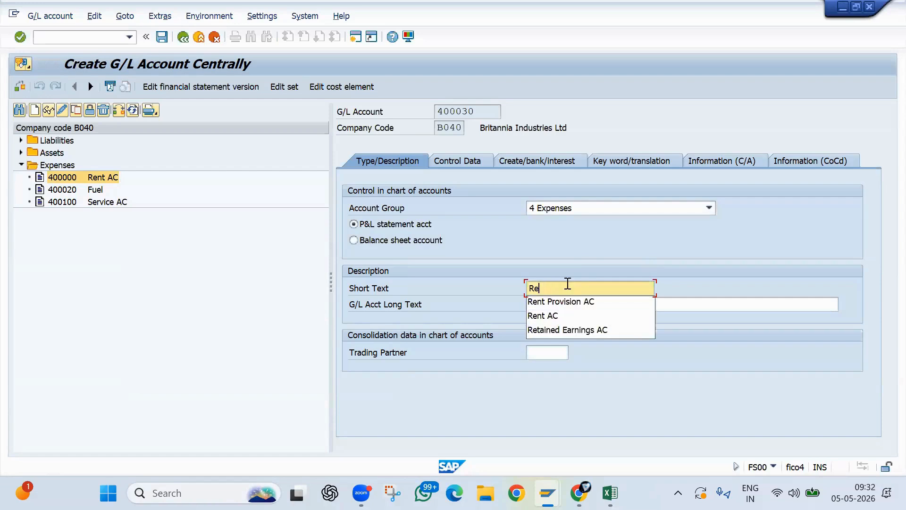
{"action": "type", "text": "Food"}
{"action": "key", "text": "Tab"}
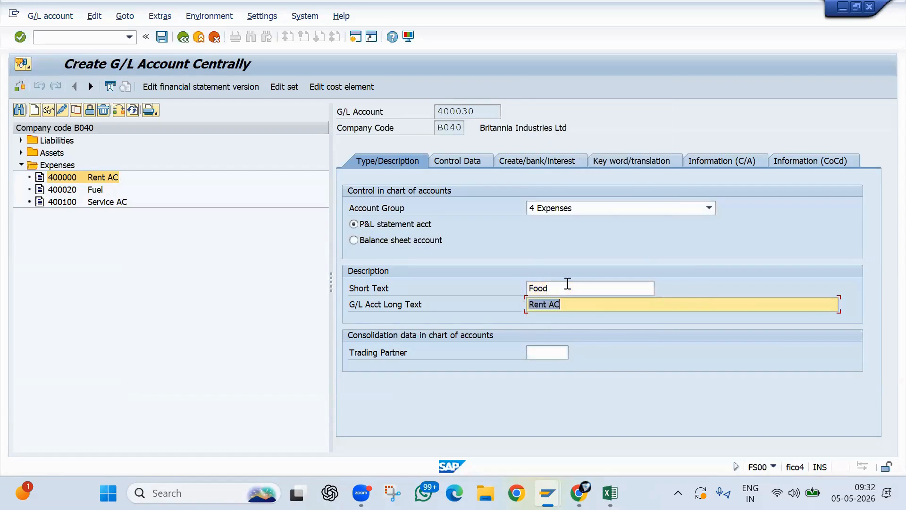
{"action": "type", "text": "Food"}
{"action": "key", "text": "Return"}
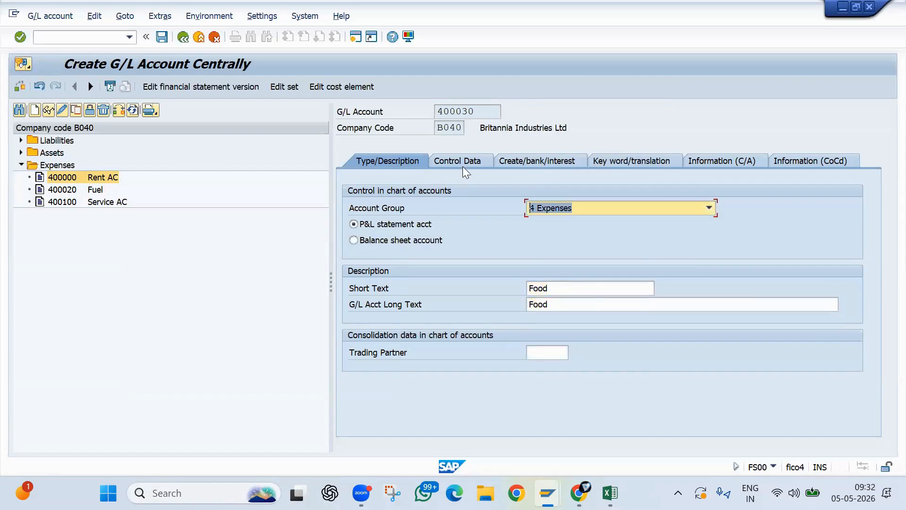
- Review the control data and the document creation settings of G/L account 400030, and save the account
{"action": "left_click", "coordinate": [460, 160]}
{"action": "left_click", "coordinate": [542, 165]}
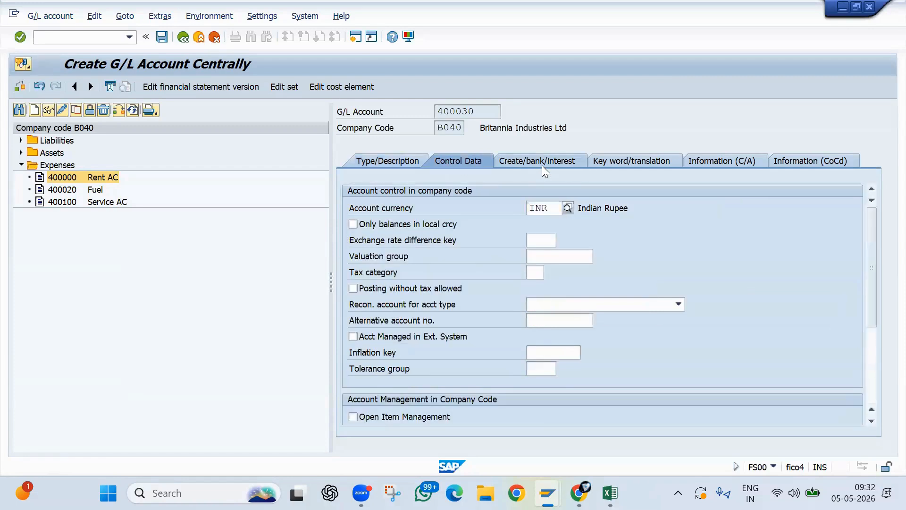
{"action": "left_click", "coordinate": [162, 37]}
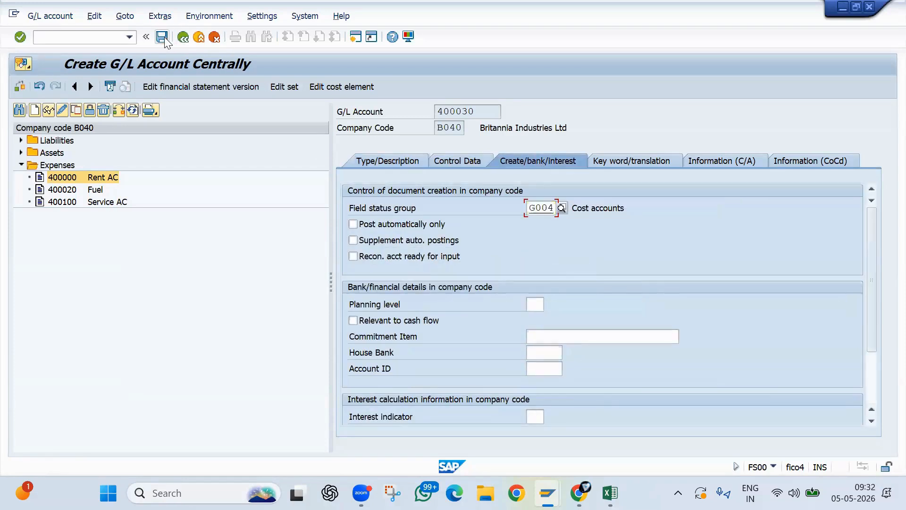
- Create and save the cost element for account 400030, valid from 01.04.2026, with cost element category 1
{"action": "left_click", "coordinate": [343, 87]}
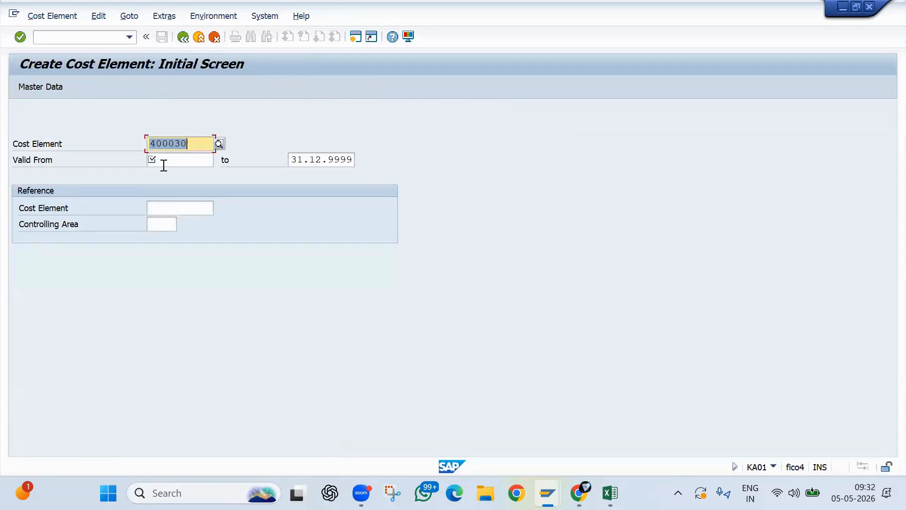
{"action": "left_click", "coordinate": [163, 163]}
{"action": "left_click", "coordinate": [162, 166]}
{"action": "key", "text": "Return"}
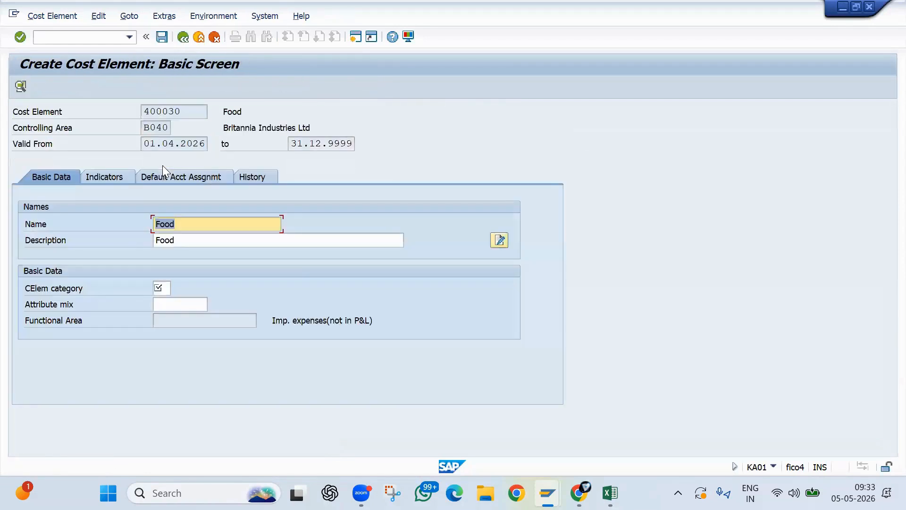
{"action": "key", "text": "Tab"}
{"action": "key", "text": "Tab"}
{"action": "key", "text": "Tab"}
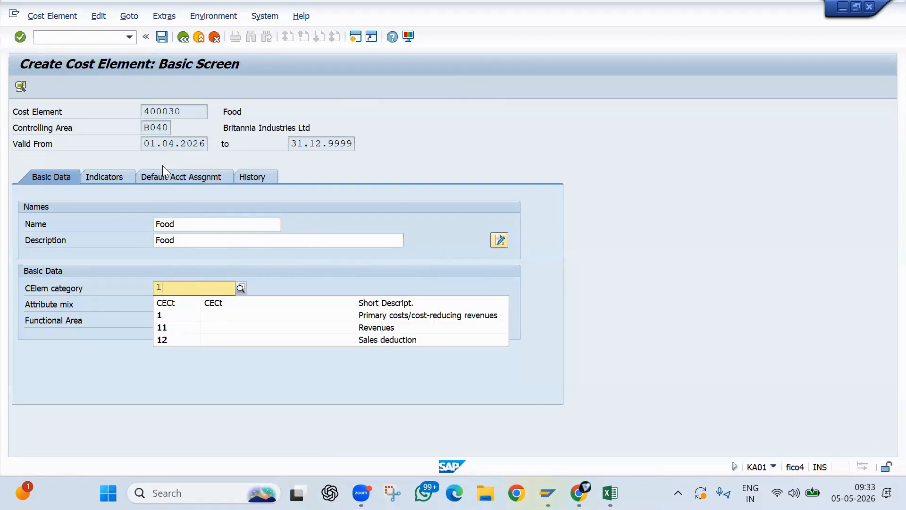
{"action": "key", "text": "Return"}
{"action": "key", "text": "ctrl+s"}
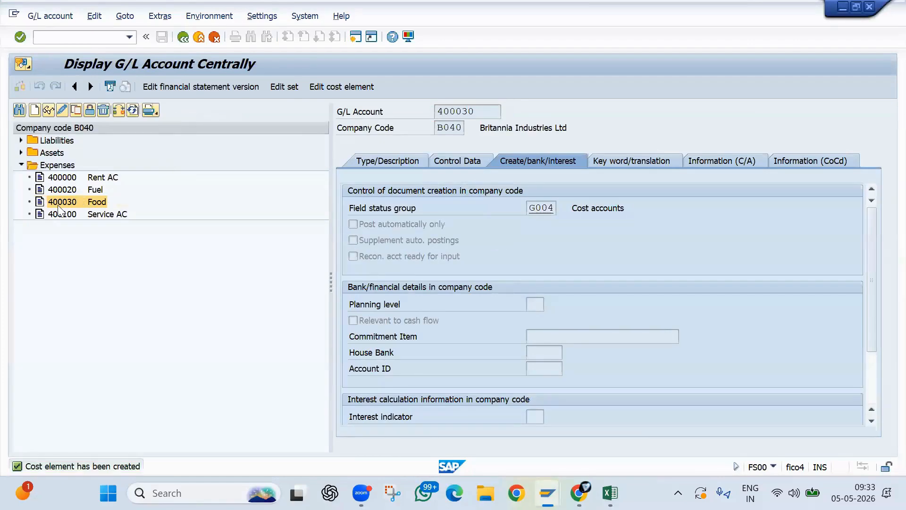
- Check the accommodation expense line in the Excel workbook, then copy the Food account in SAP as G/L account 400040
{"action": "key", "text": "alt+Tab"}
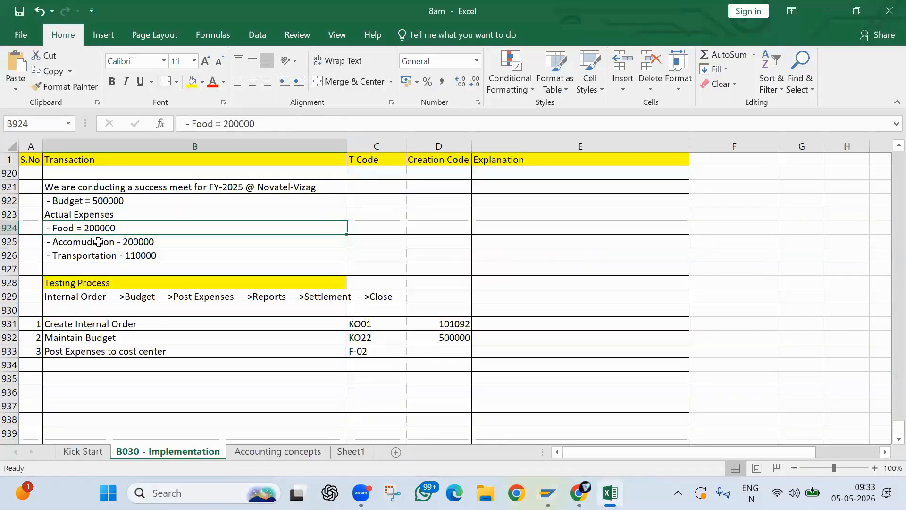
{"action": "left_click", "coordinate": [97, 241]}
{"action": "key", "text": "alt+Tab"}
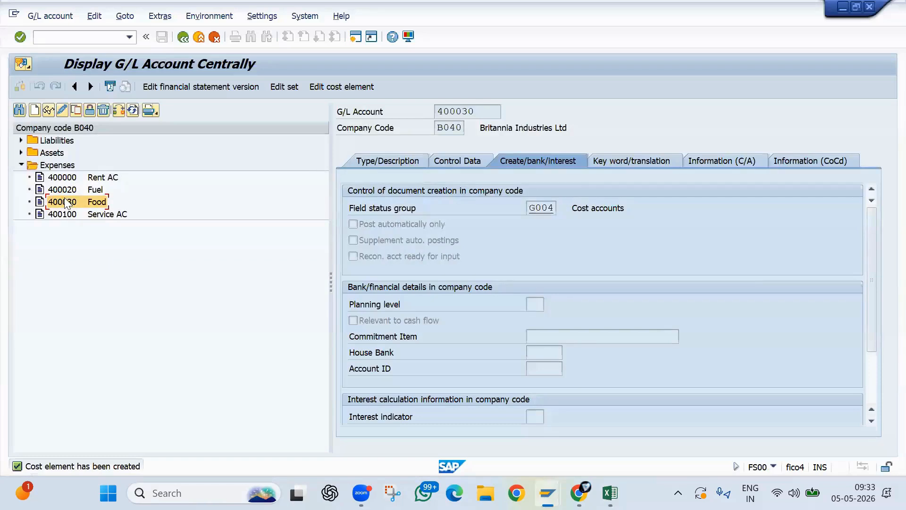
{"action": "left_click", "coordinate": [75, 110]}
{"action": "left_click", "coordinate": [215, 228]}
{"action": "key", "text": "BackSpace"}
{"action": "key", "text": "BackSpace"}
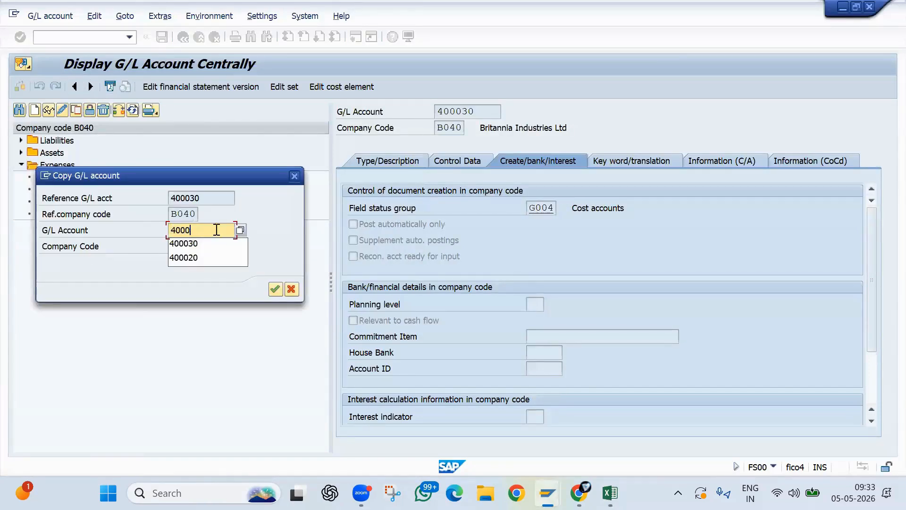
{"action": "type", "text": "40"}
{"action": "key", "text": "Return"}
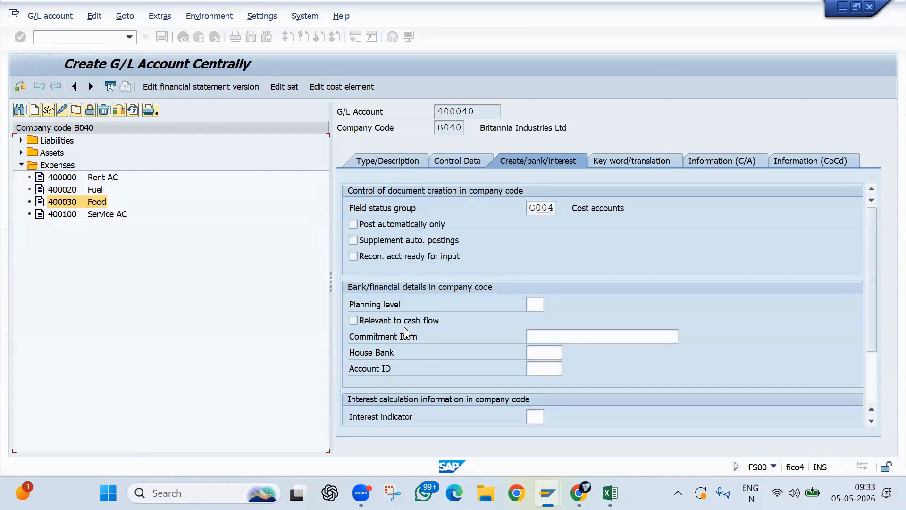
- Show the descriptions of new account 400040, then copy the word Accomudation from the expense list in the Excel workbook
{"action": "left_click", "coordinate": [363, 159]}
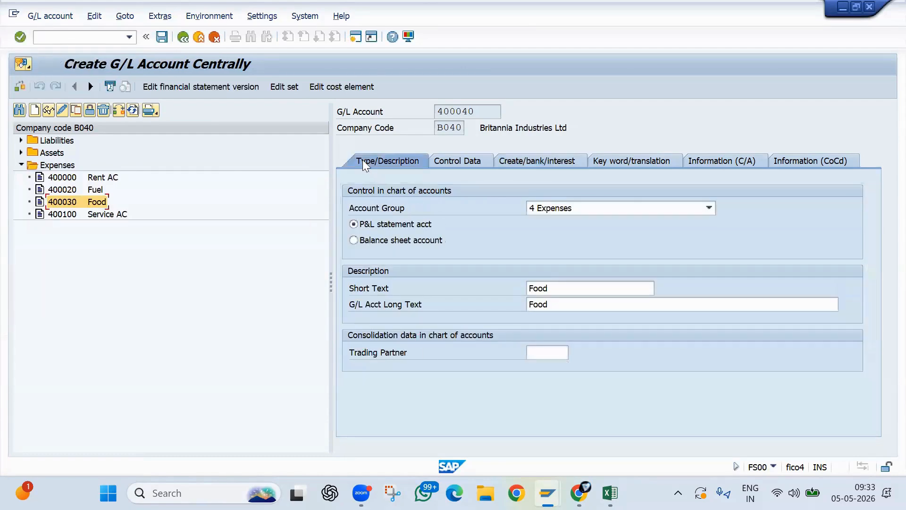
{"action": "key", "text": "alt+Tab"}
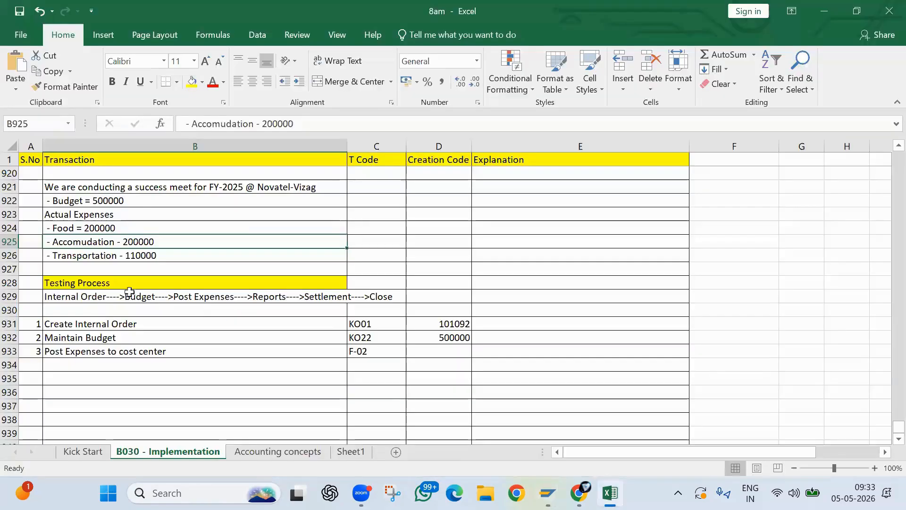
{"action": "double_click", "coordinate": [80, 242]}
{"action": "left_click_drag", "start_coordinate": [53, 242], "coordinate": [116, 242]}
{"action": "key", "text": "ctrl+c"}
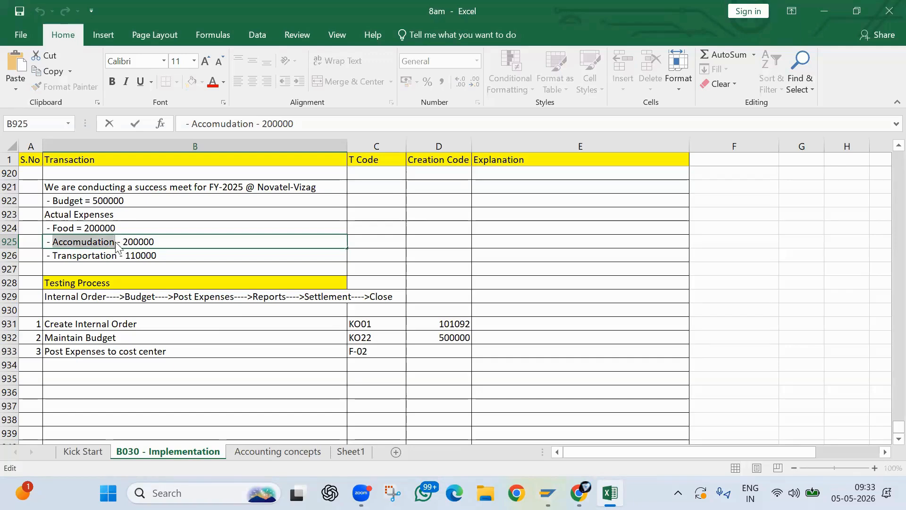
- Return to SAP, set the short and long text of G/L account 400040 to Accomudation, and save the account
{"action": "key", "text": "alt+Tab"}
{"action": "double_click", "coordinate": [568, 287]}
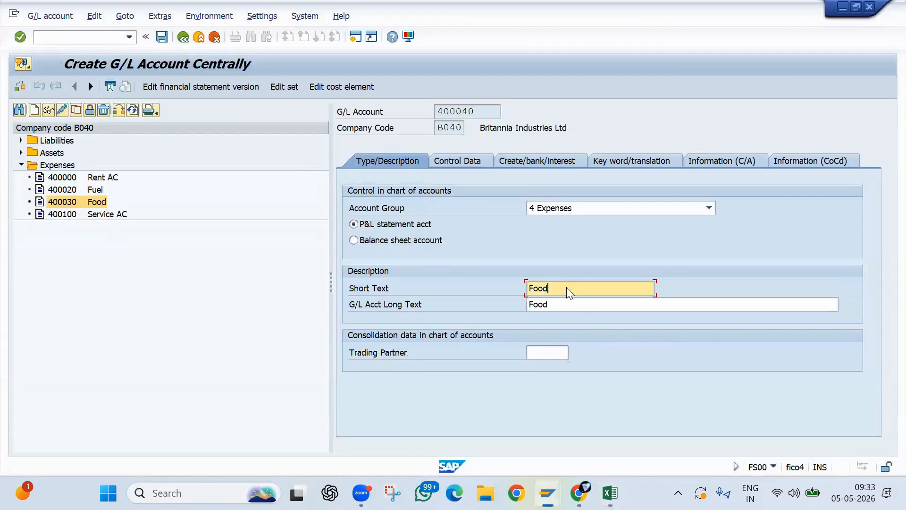
{"action": "key", "text": "BackSpace"}
{"action": "key", "text": "ctrl+v"}
{"action": "key", "text": "Tab"}
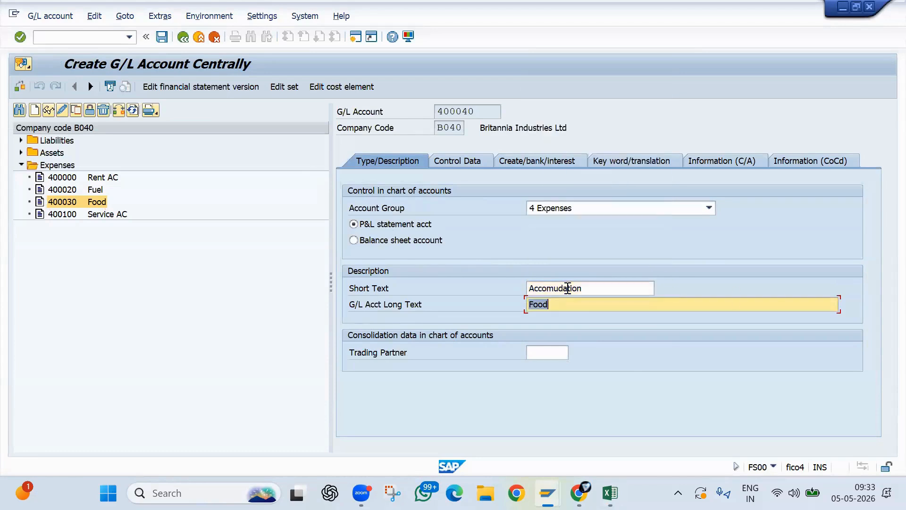
{"action": "key", "text": "ctrl+v"}
{"action": "key", "text": "Return"}
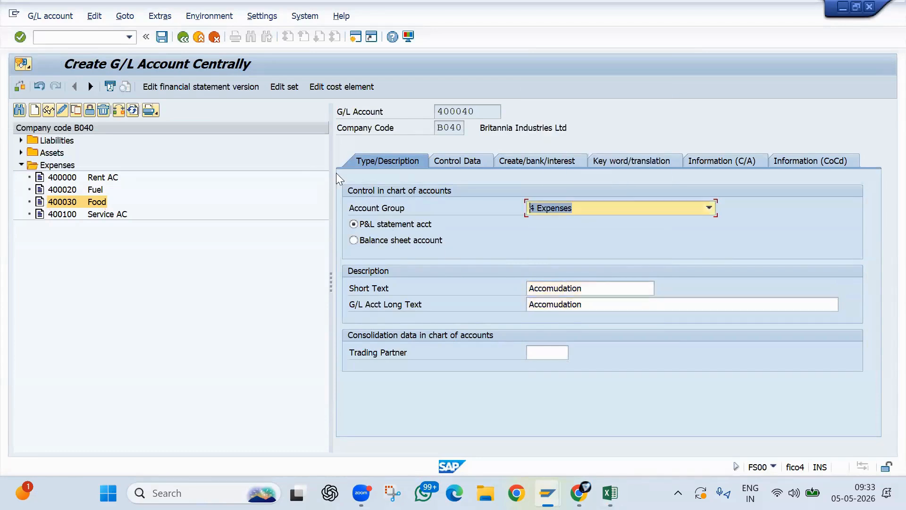
{"action": "left_click", "coordinate": [163, 38]}
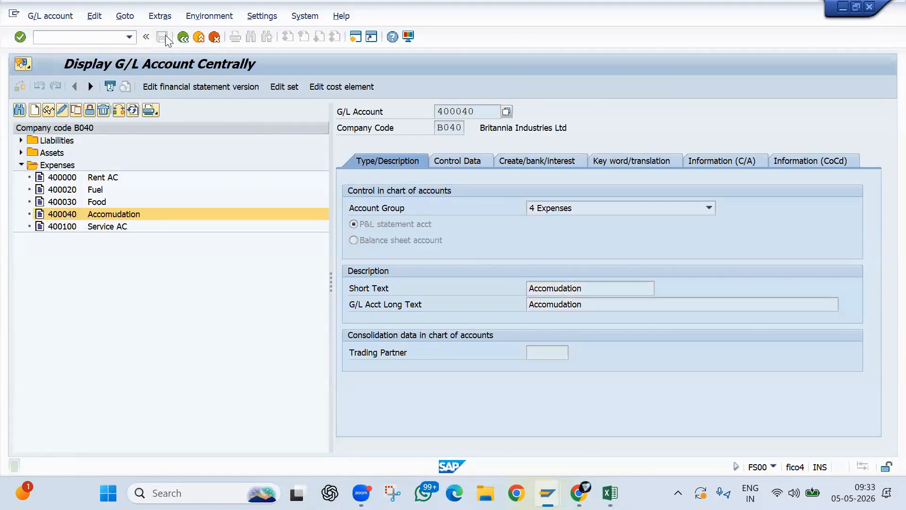
- Copy the word Transportation from the Actual Expenses list in the Excel workbook and return to SAP
{"action": "key", "text": "alt+Tab"}
{"action": "double_click", "coordinate": [89, 255]}
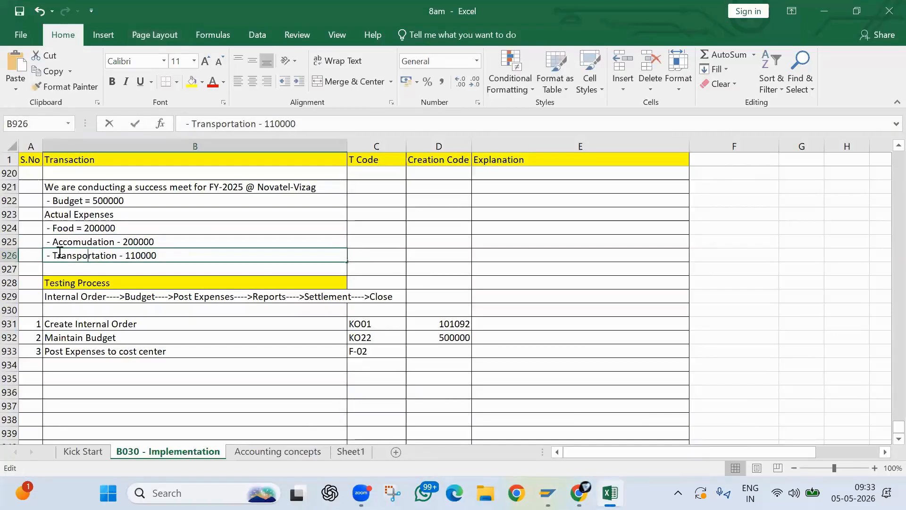
{"action": "left_click_drag", "start_coordinate": [52, 254], "coordinate": [118, 261]}
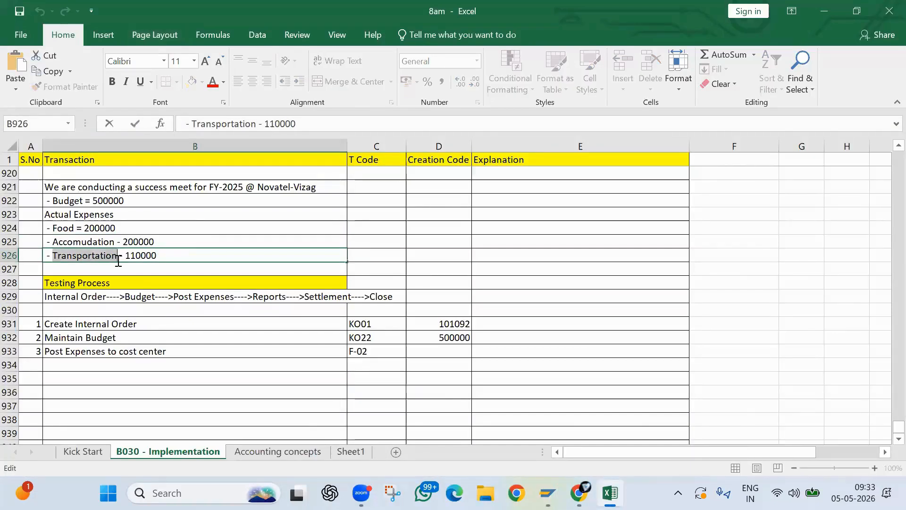
{"action": "key", "text": "alt+Tab"}
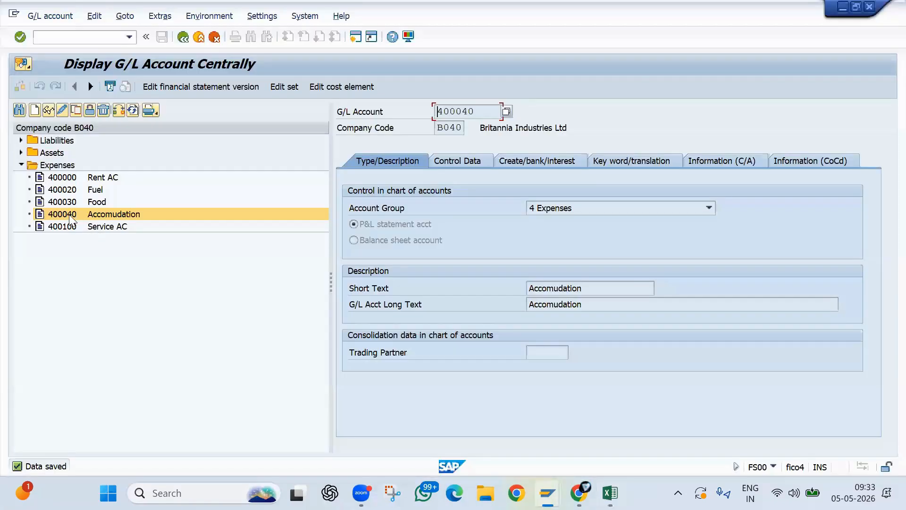
- Create and save the cost element for account 400040, valid from 01.04.2026, with cost element category 1
{"action": "left_click", "coordinate": [339, 83]}
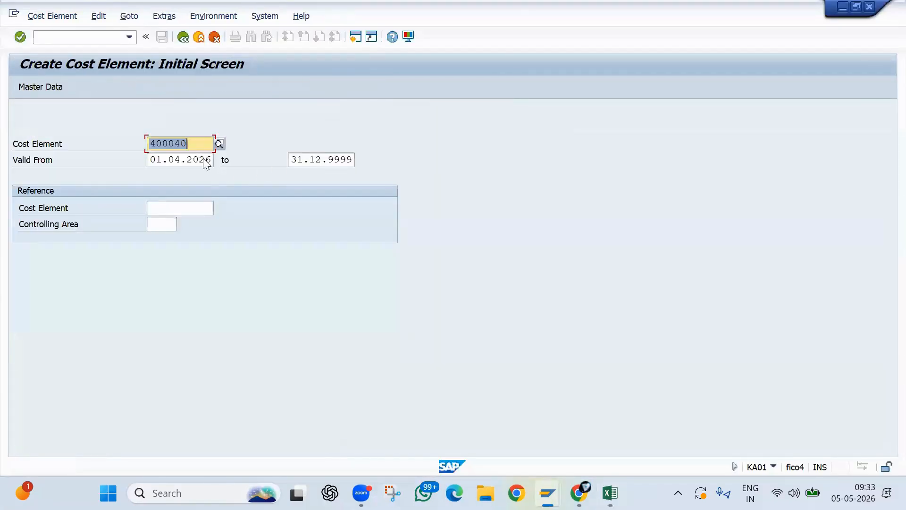
{"action": "key", "text": "Return"}
{"action": "left_click", "coordinate": [160, 288]}
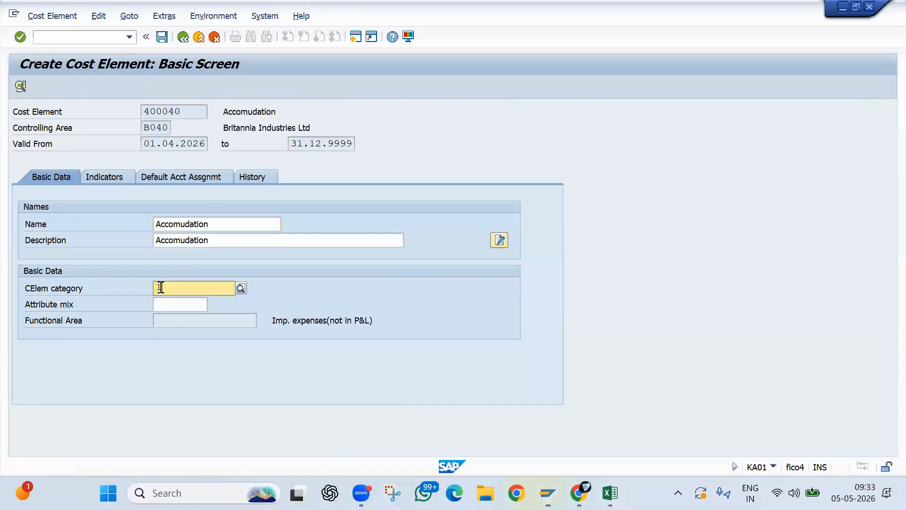
{"action": "type", "text": "1"}
{"action": "key", "text": "Return"}
{"action": "key", "text": "ctrl+s"}
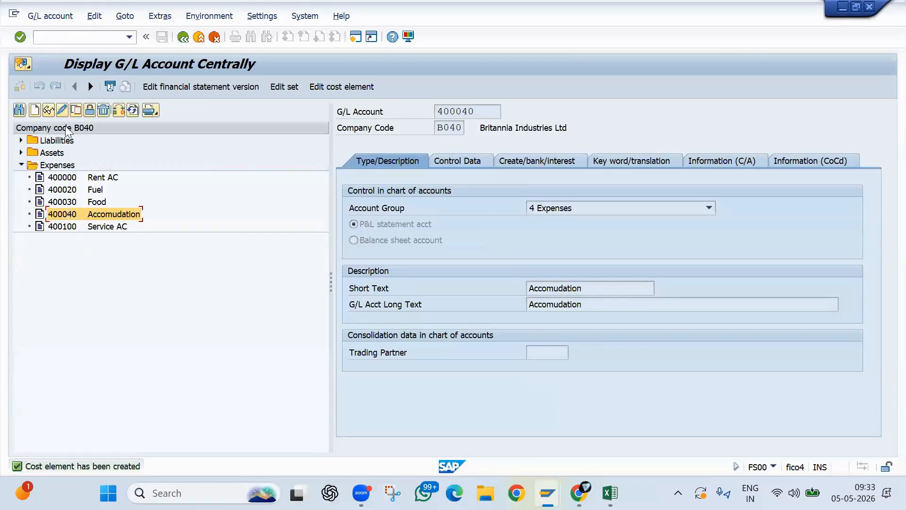
- Copy the Accomudation account in company code B040 as G/L account 400050
{"action": "left_click", "coordinate": [75, 110]}
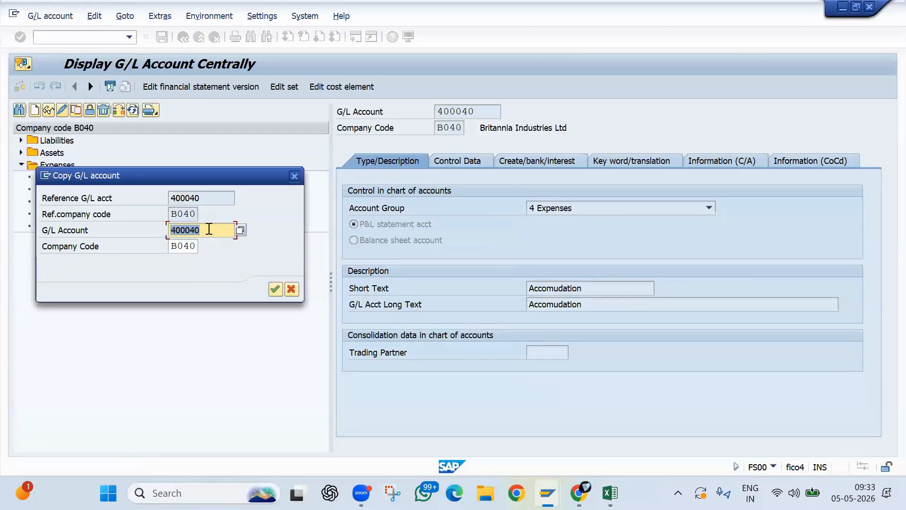
{"action": "type", "text": "400050"}
{"action": "key", "text": "Return"}
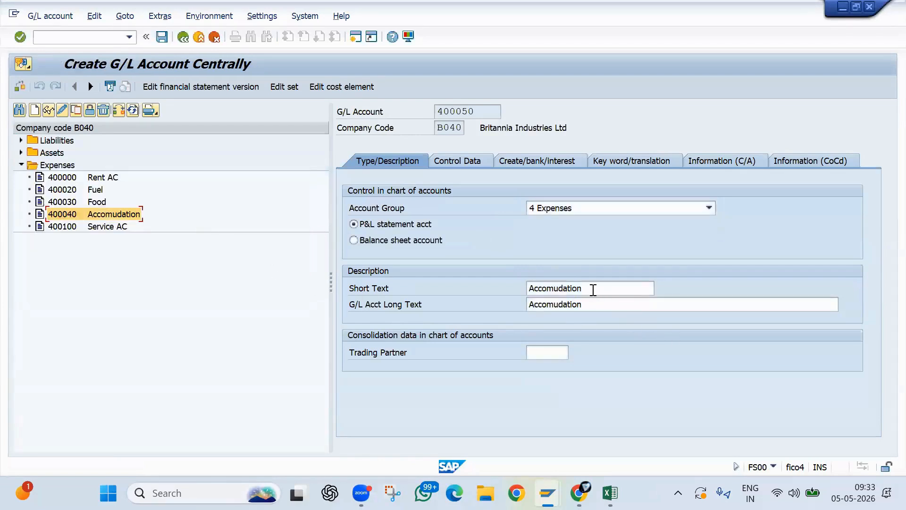
- Set the short text and the long text of G/L account 400050 to Transportation, and save the account
{"action": "left_click", "coordinate": [593, 289]}
{"action": "key", "text": "BackSpace"}
{"action": "key", "text": "BackSpace"}
{"action": "key", "text": "BackSpace"}
{"action": "key", "text": "BackSpace"}
{"action": "key", "text": "BackSpace"}
{"action": "key", "text": "BackSpace"}
{"action": "key", "text": "BackSpace"}
{"action": "key", "text": "BackSpace"}
{"action": "key", "text": "BackSpace"}
{"action": "key", "text": "BackSpace"}
{"action": "key", "text": "BackSpace"}
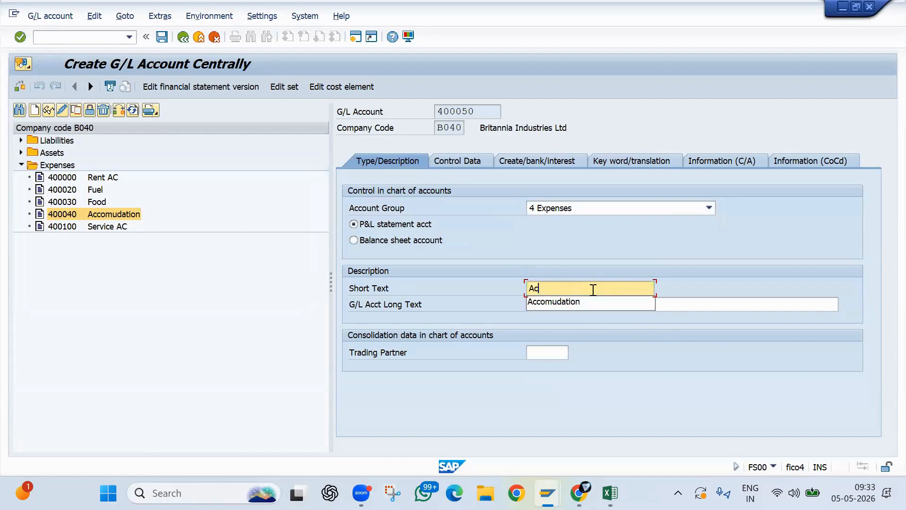
{"action": "key", "text": "BackSpace"}
{"action": "key", "text": "ctrl+v"}
{"action": "key", "text": "Tab"}
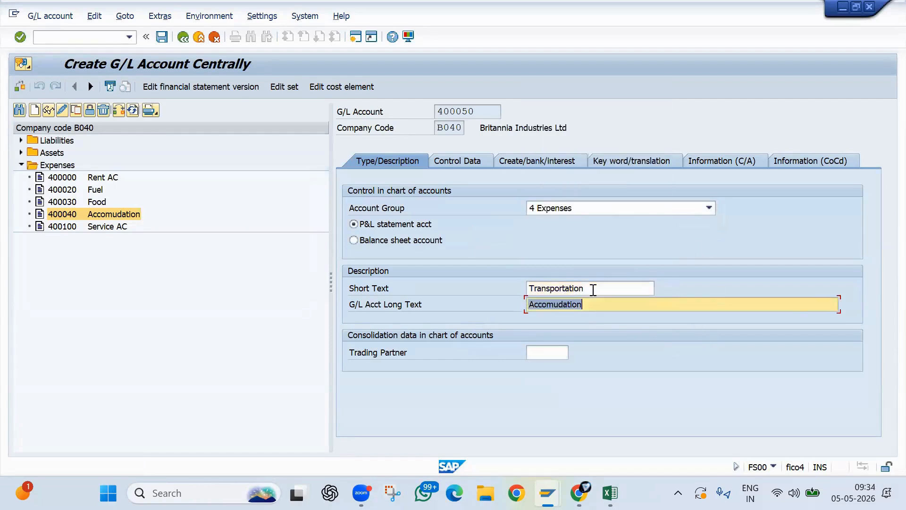
{"action": "key", "text": "ctrl+v"}
{"action": "key", "text": "ctrl+s"}
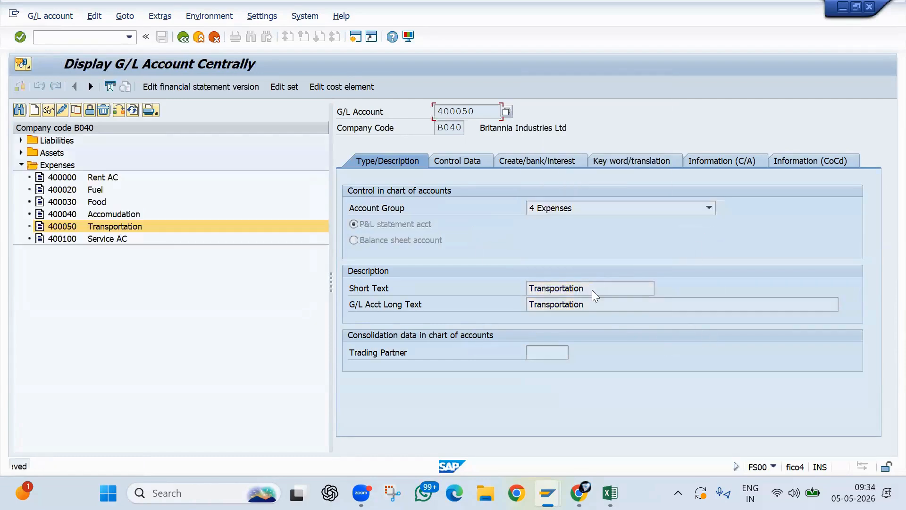
- Try to start the cost element maintenance for the Transportation account 400050
{"action": "key", "text": "Return"}
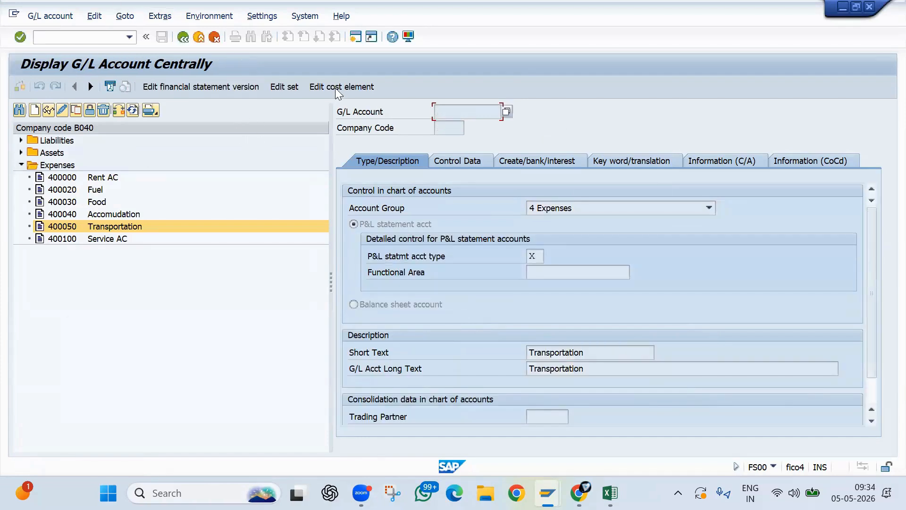
{"action": "left_click", "coordinate": [66, 228]}
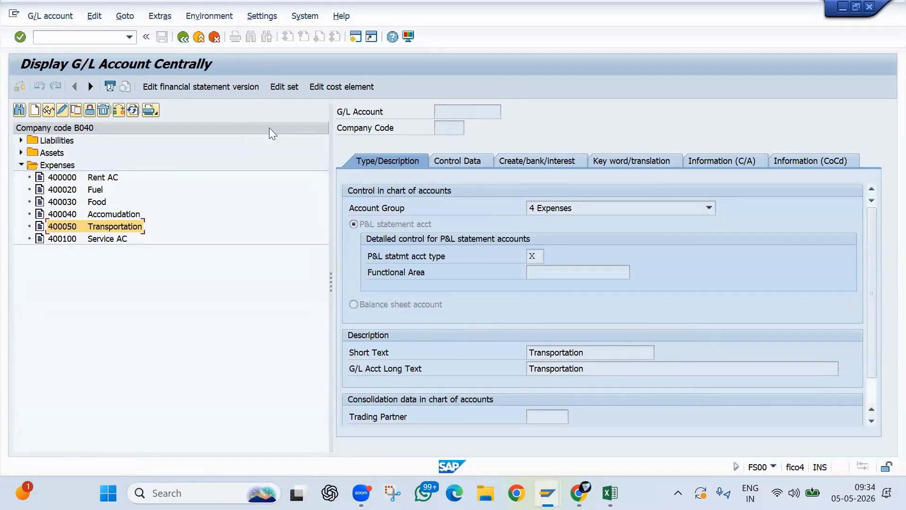
{"action": "left_click", "coordinate": [337, 87]}
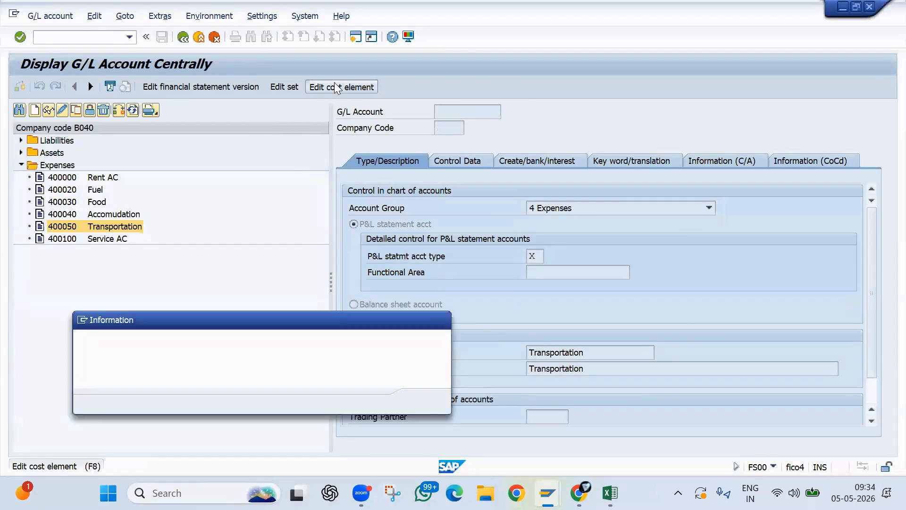
{"action": "key", "text": "Return"}
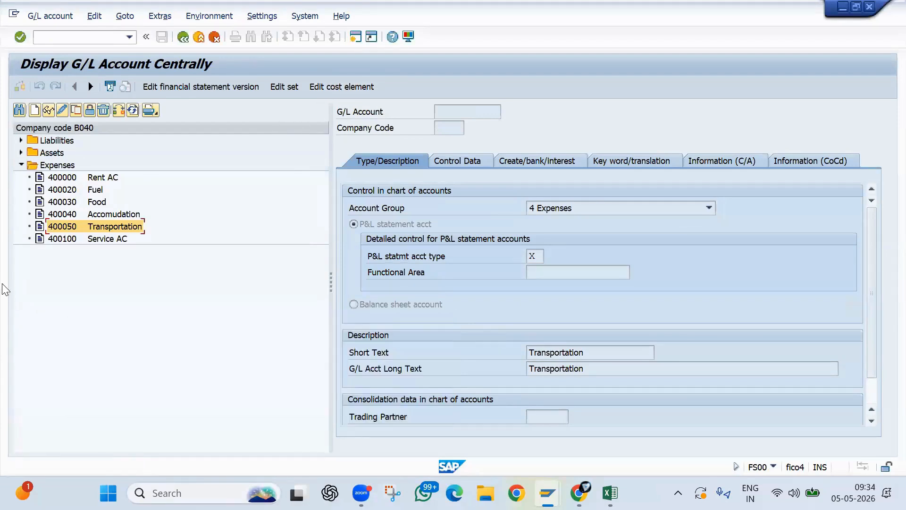
- Open the Transportation account 400050 in change mode and start creating its cost element, valid from 01.04.2026
{"action": "left_click", "coordinate": [63, 110]}
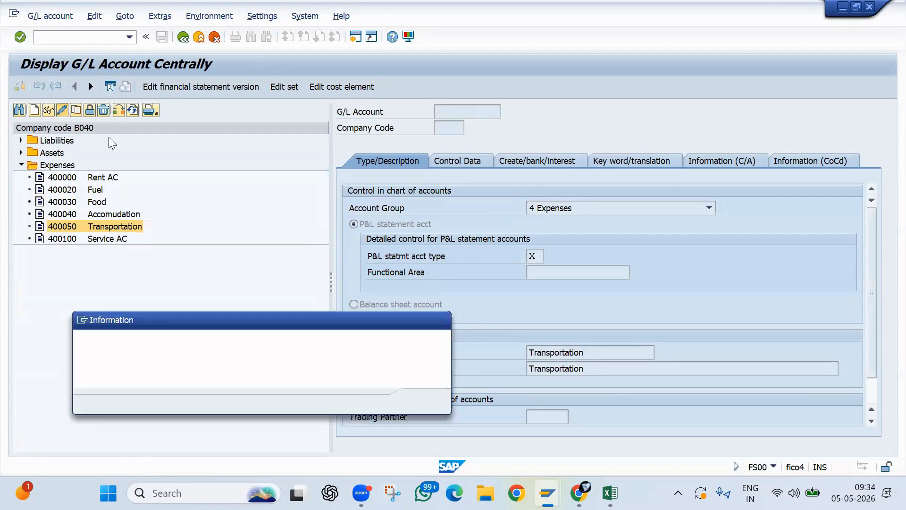
{"action": "key", "text": "Return"}
{"action": "double_click", "coordinate": [66, 231]}
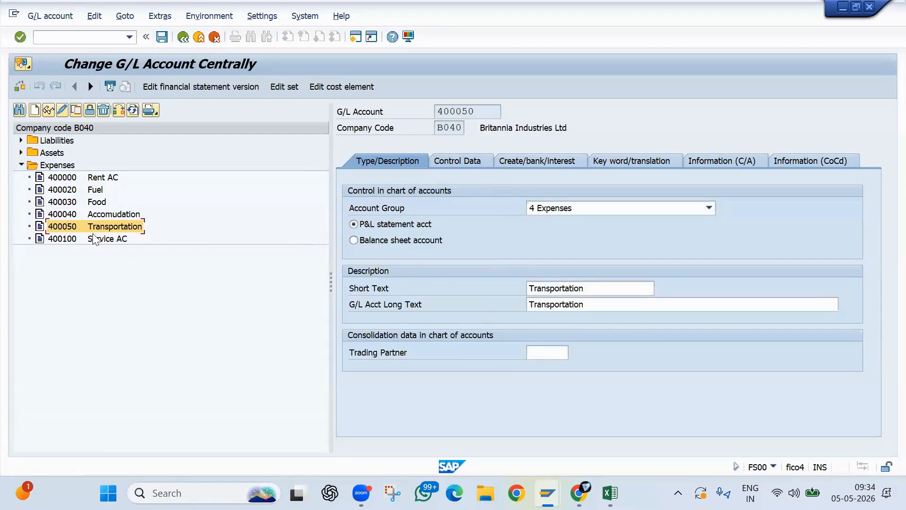
{"action": "left_click", "coordinate": [333, 84]}
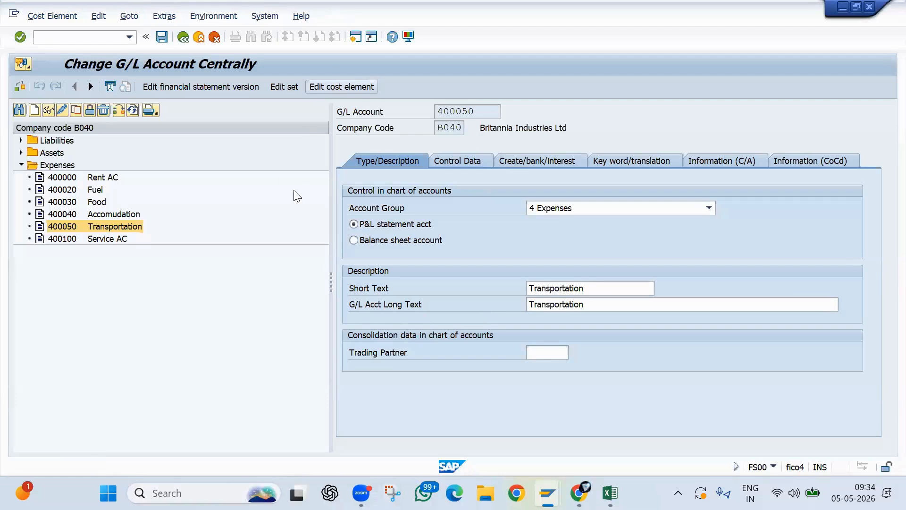
{"action": "key", "text": "Tab"}
{"action": "key", "text": "Return"}
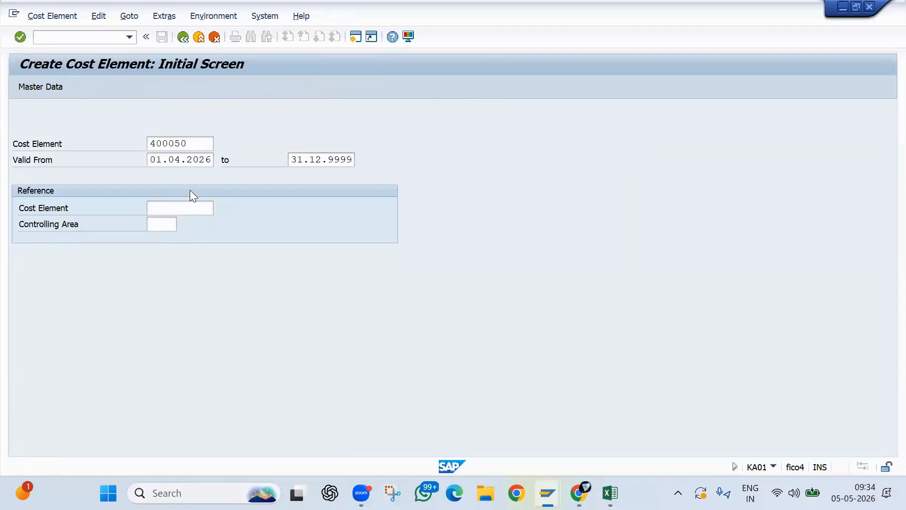
{"action": "type", "text": "1"}
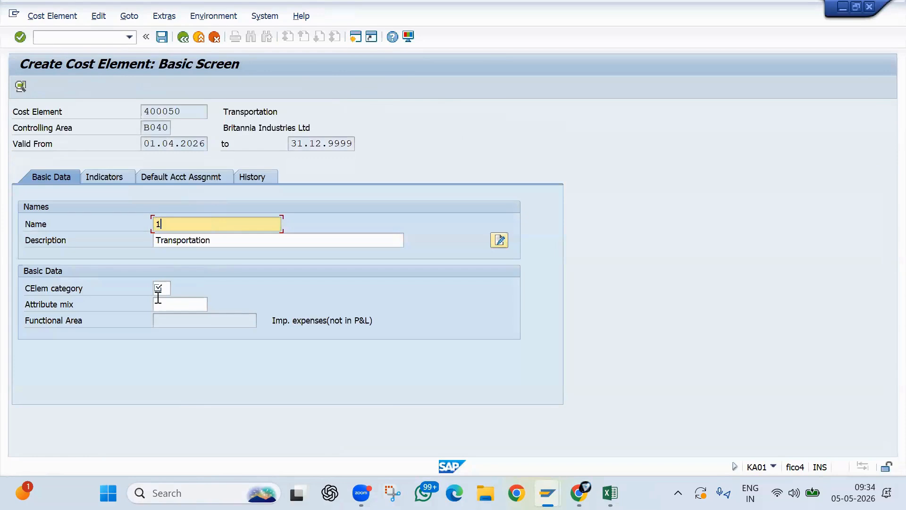
{"action": "left_click", "coordinate": [158, 300]}
{"action": "left_click", "coordinate": [224, 241]}
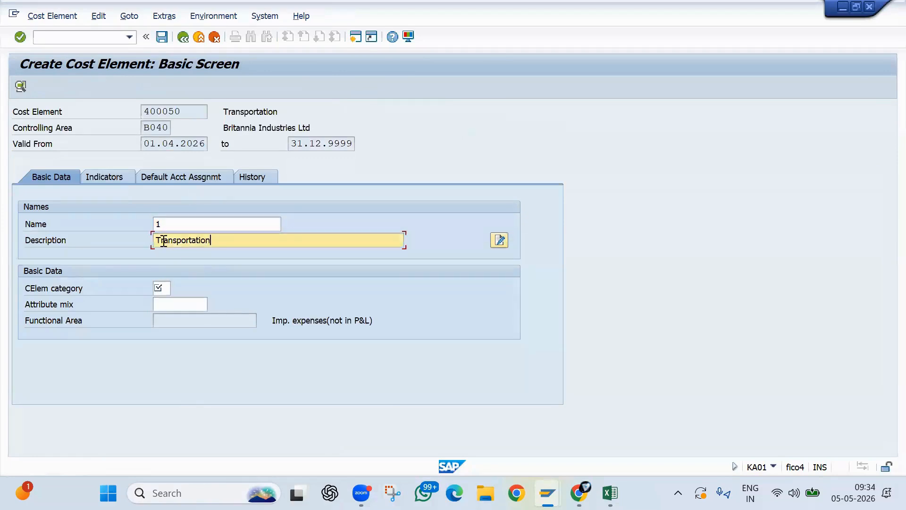
{"action": "double_click", "coordinate": [173, 220]}
{"action": "key", "text": "BackSpace"}
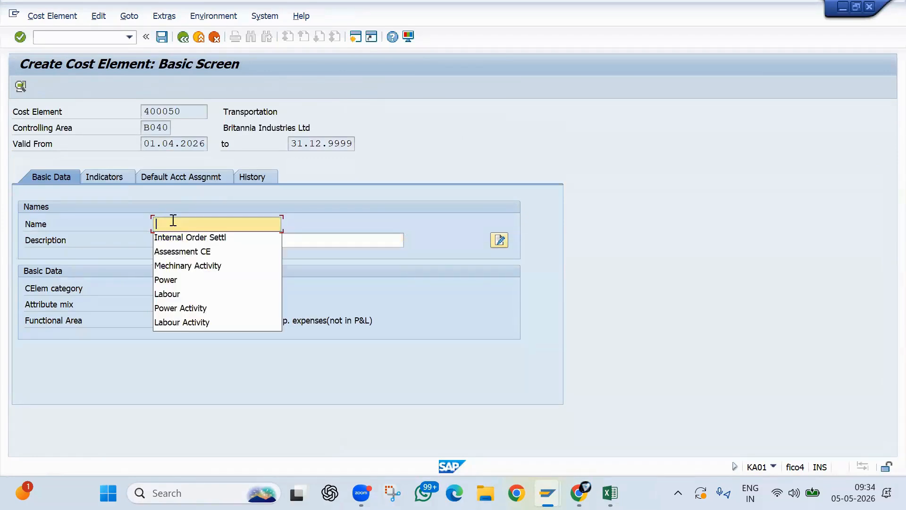
{"action": "key", "text": "ctrl+v"}
- Set the Transportation cost element's category to 1, save it, and leave the G/L account maintenance
{"action": "key", "text": "Tab"}
{"action": "key", "text": "Tab"}
{"action": "key", "text": "Tab"}
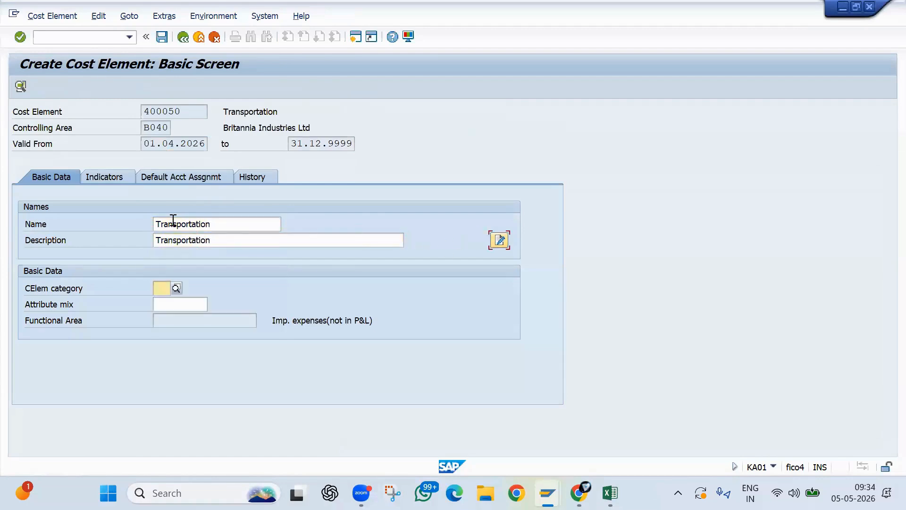
{"action": "type", "text": "1"}
{"action": "key", "text": "Return"}
{"action": "key", "text": "ctrl+s"}
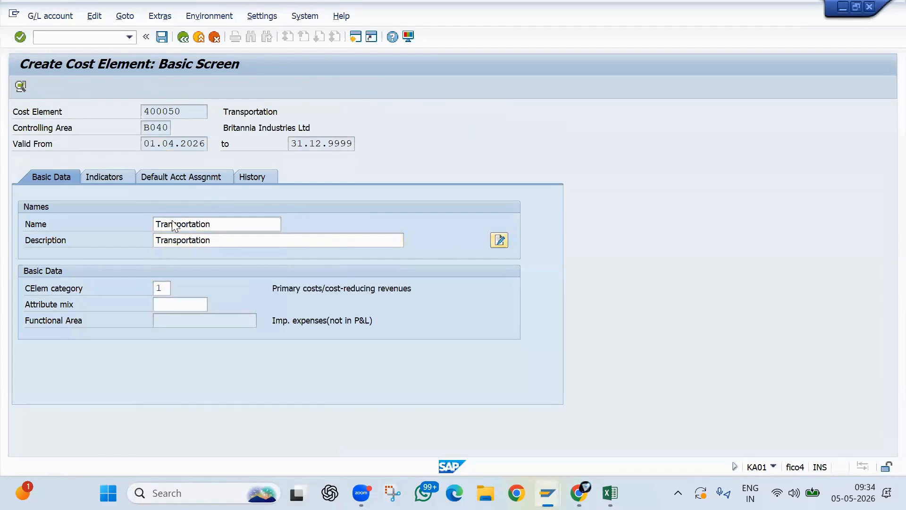
{"action": "left_click", "coordinate": [66, 202]}
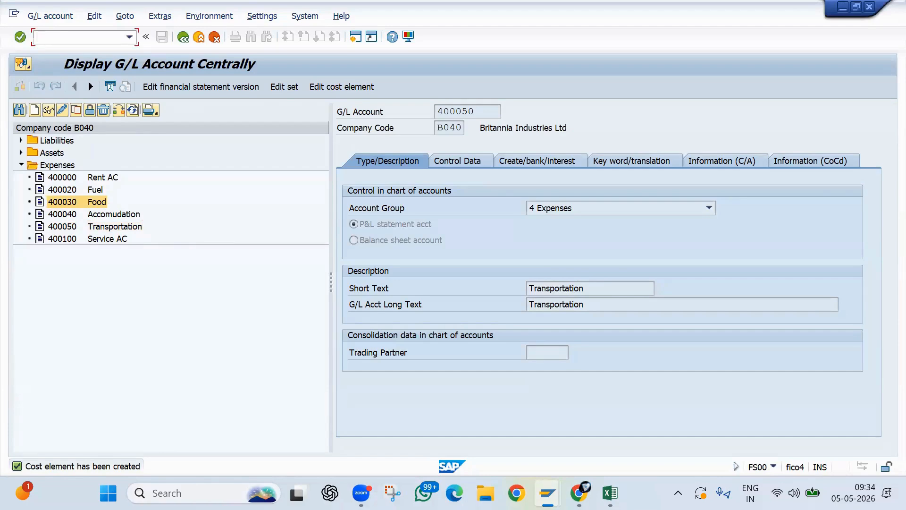
{"action": "key", "text": "Return"}
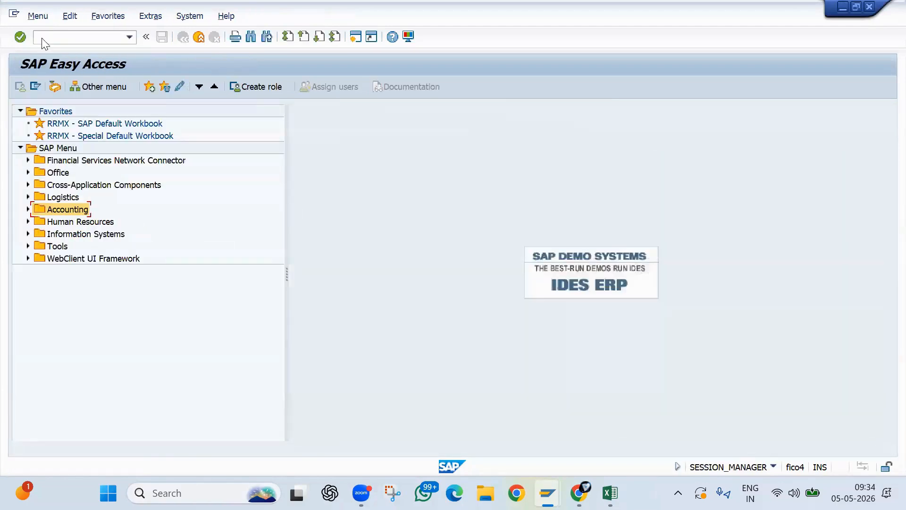
- Switch to the Excel workbook and set the Accomudation amount under Actual Expenses to 210000
{"action": "key", "text": "alt+Tab"}
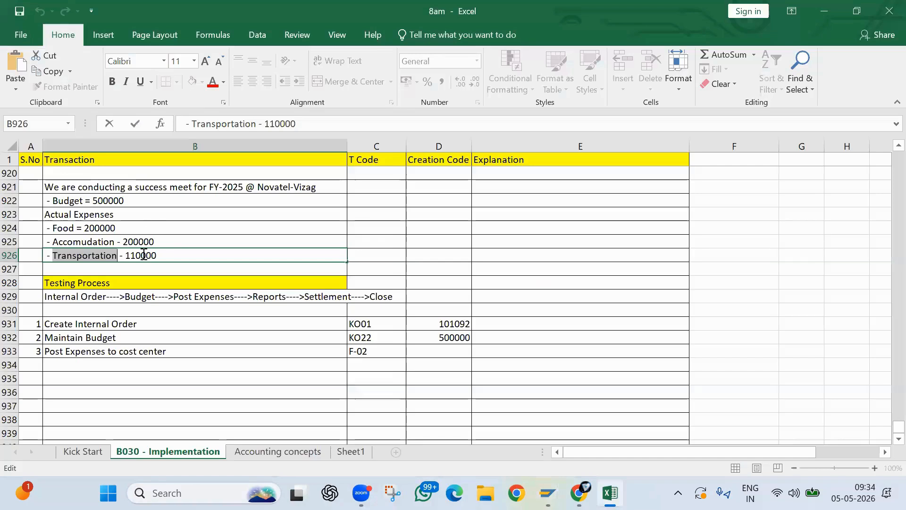
{"action": "left_click", "coordinate": [134, 241]}
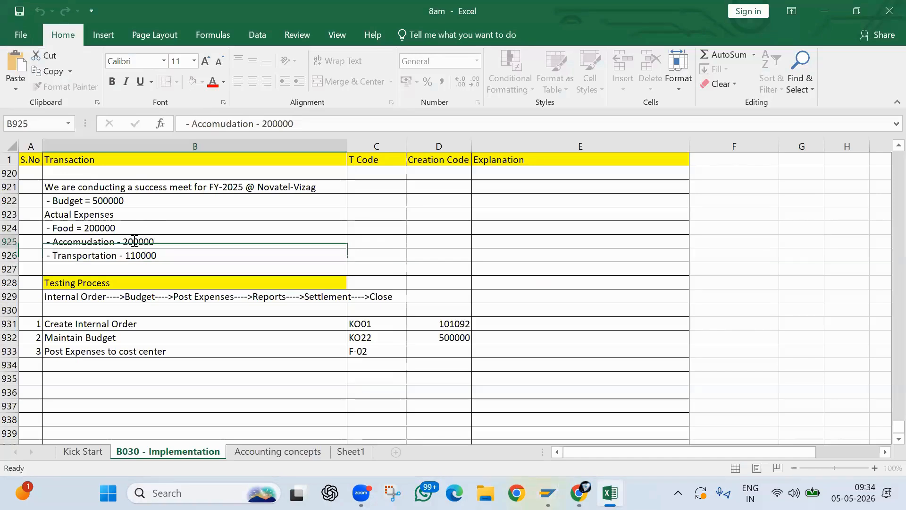
{"action": "double_click", "coordinate": [134, 241]}
{"action": "key", "text": "BackSpace"}
{"action": "type", "text": "5"}
{"action": "key", "text": "Return"}
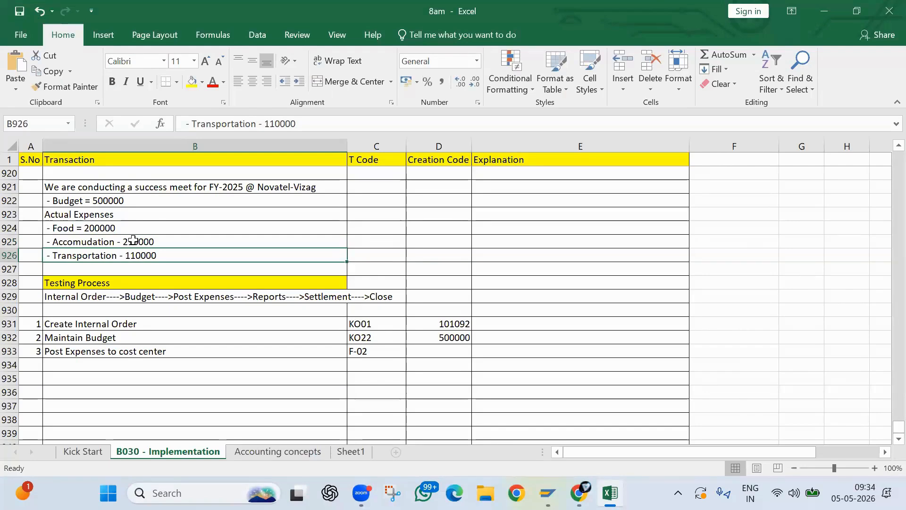
{"action": "left_click", "coordinate": [69, 224]}
{"action": "left_click", "coordinate": [77, 242]}
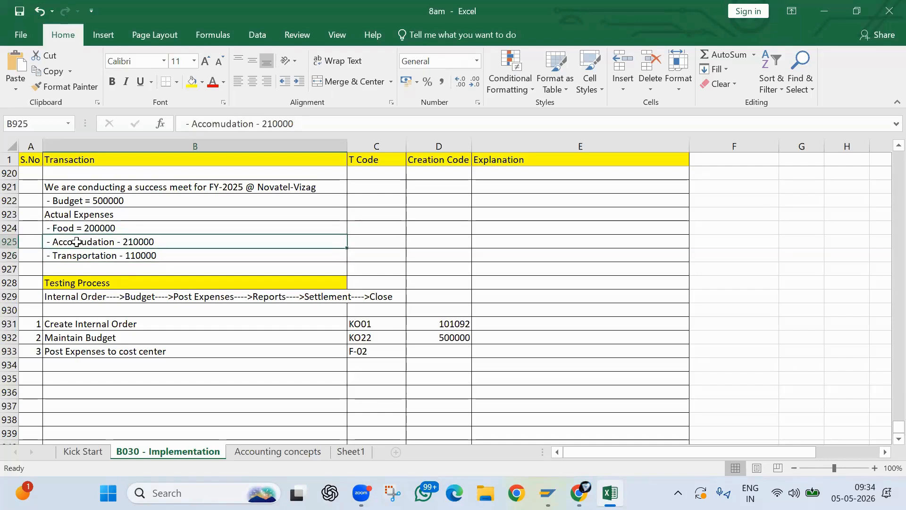
- Examine the food and accommodation expense lines together, and the transportation line separately, in the actual expenses list
{"action": "left_click", "coordinate": [73, 256]}
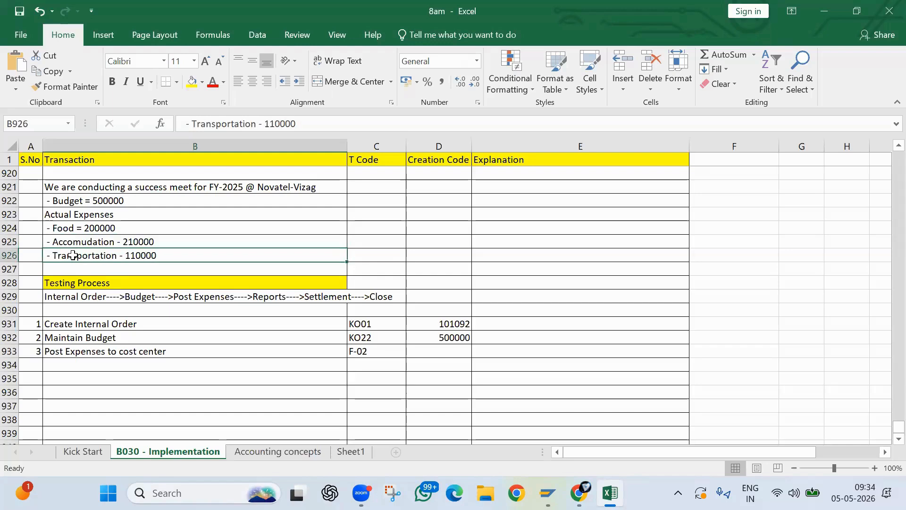
{"action": "left_click", "coordinate": [61, 227]}
{"action": "left_click", "coordinate": [66, 241]}
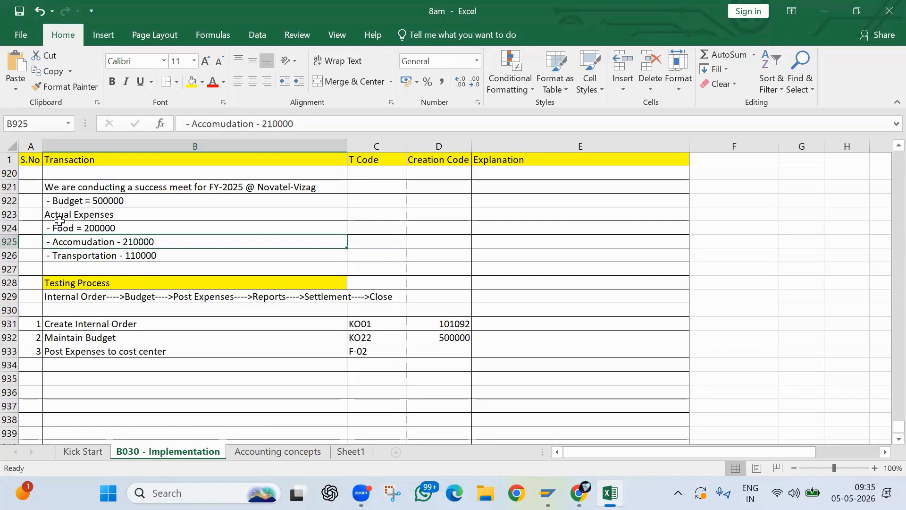
{"action": "left_click_drag", "start_coordinate": [59, 223], "coordinate": [65, 243]}
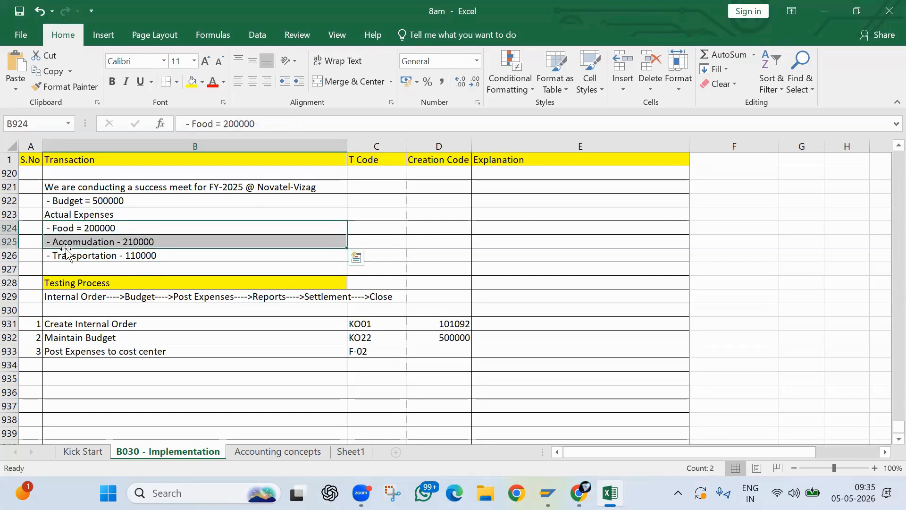
{"action": "left_click", "coordinate": [66, 250]}
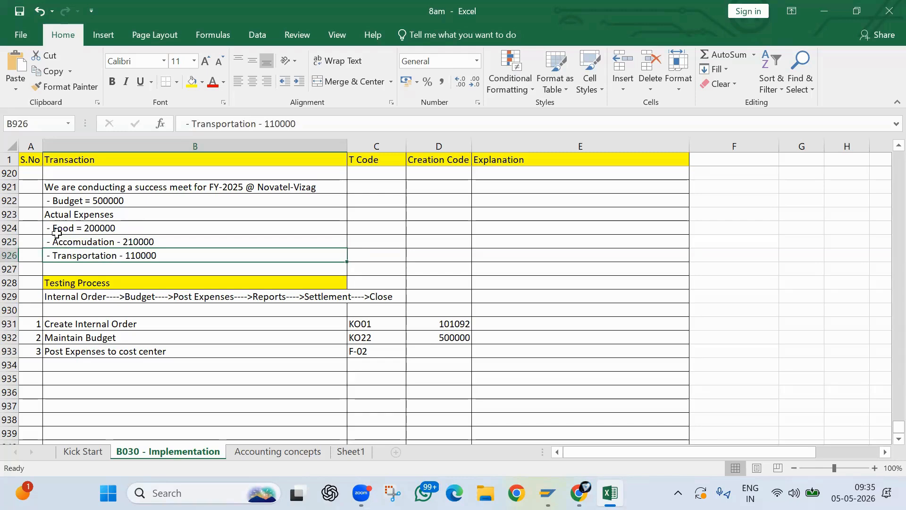
{"action": "left_click_drag", "start_coordinate": [52, 226], "coordinate": [58, 241]}
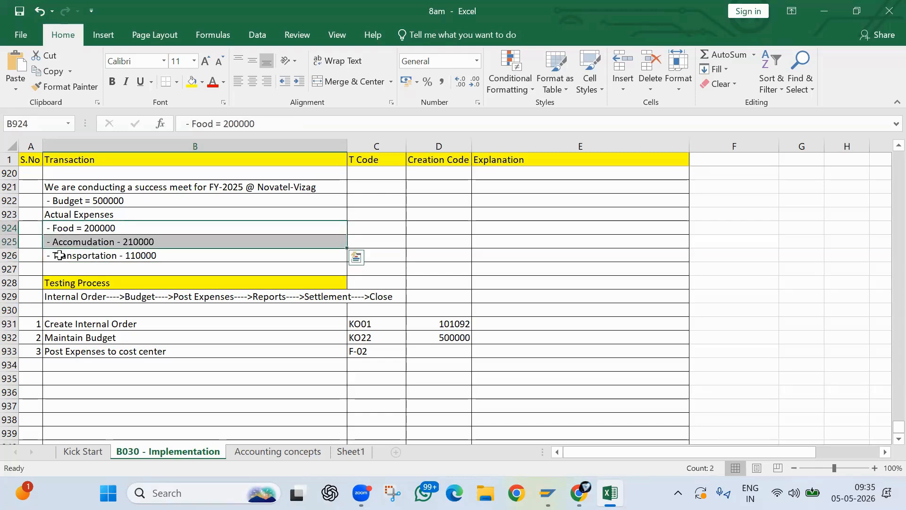
{"action": "left_click", "coordinate": [59, 255]}
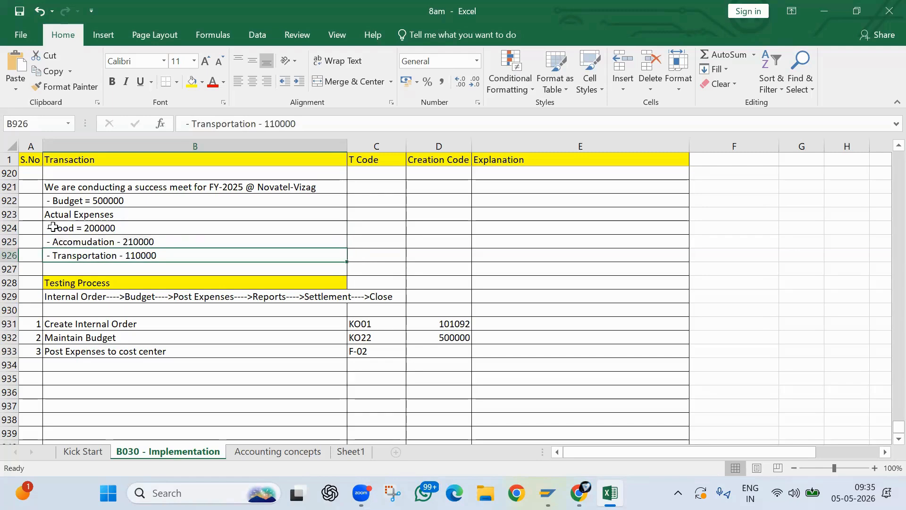
{"action": "left_click_drag", "start_coordinate": [53, 227], "coordinate": [58, 241]}
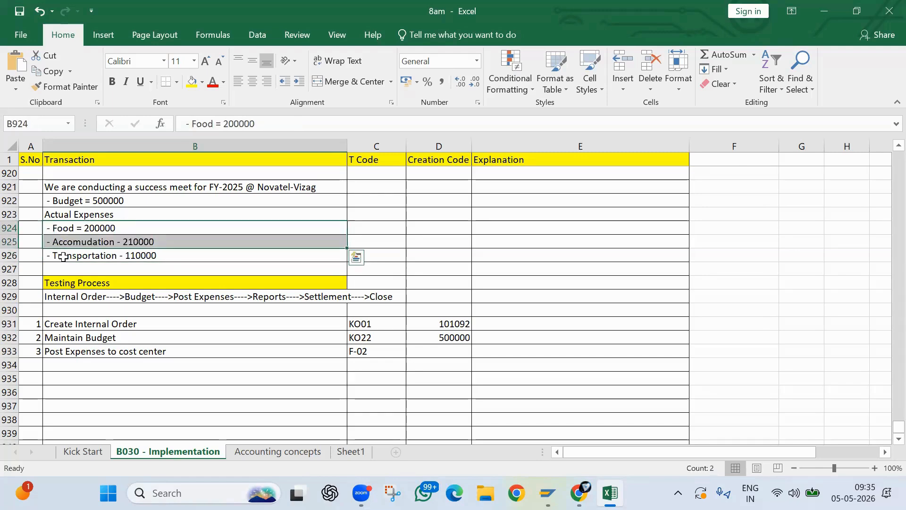
{"action": "left_click", "coordinate": [64, 258]}
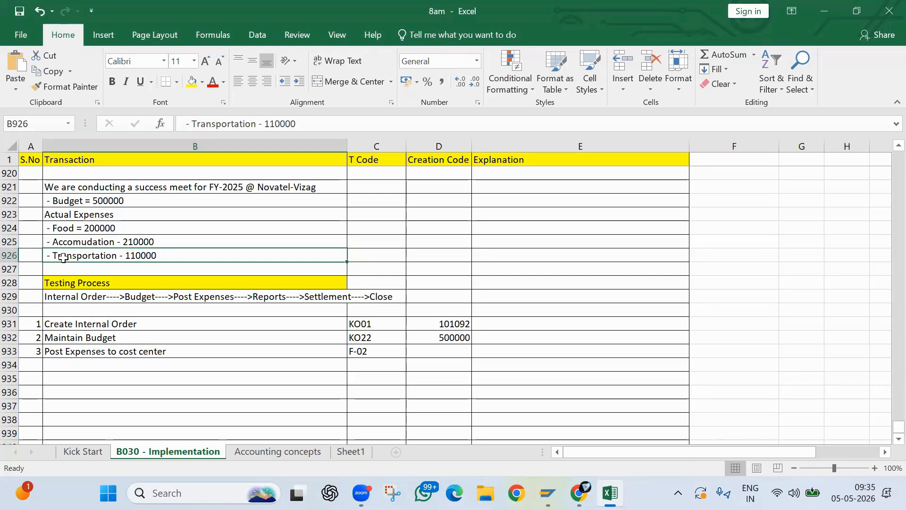
- Switch to SAP, start vendor invoice entry with transaction FB60, and change its company code to B040
{"action": "key", "text": "alt+Tab"}
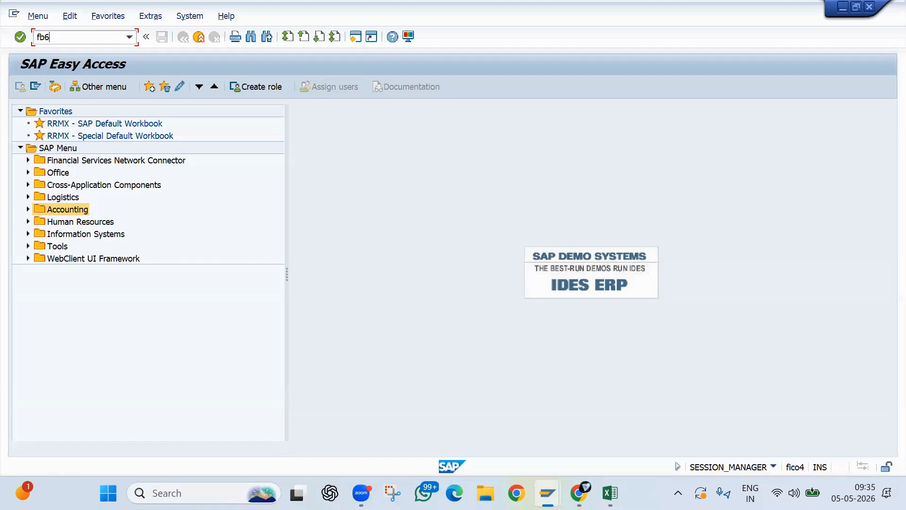
{"action": "key", "text": "Return"}
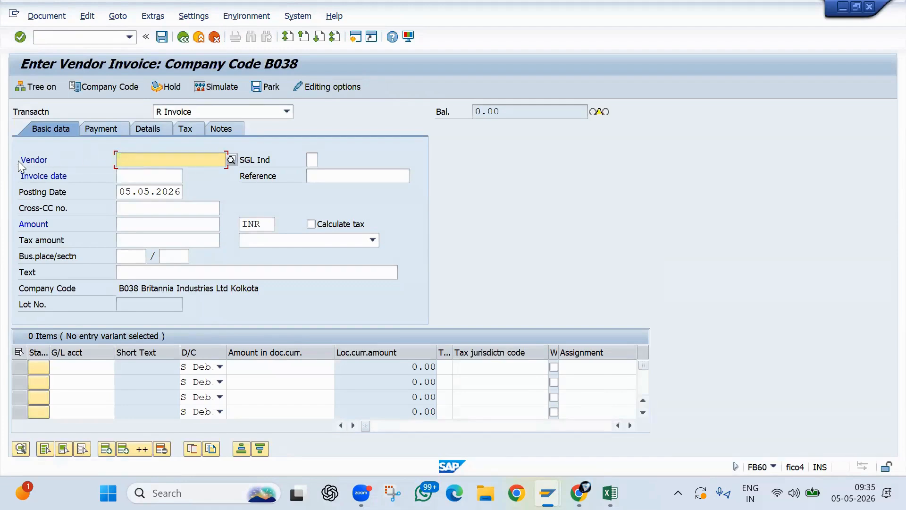
{"action": "left_click", "coordinate": [231, 157]}
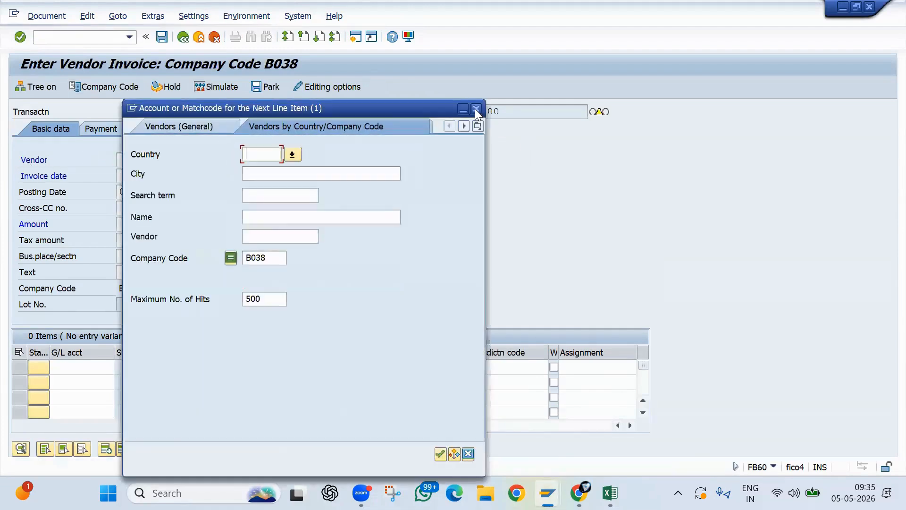
{"action": "left_click", "coordinate": [476, 109]}
{"action": "left_click", "coordinate": [107, 88]}
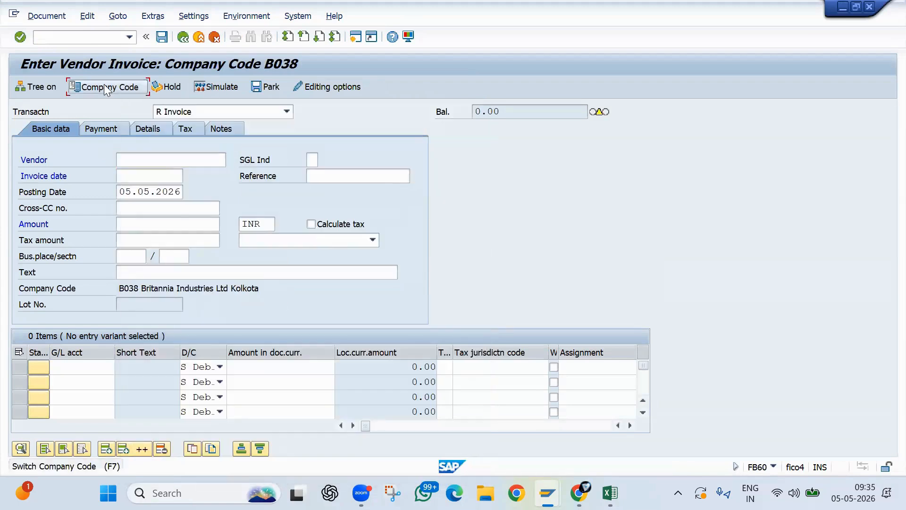
{"action": "type", "text": "B040"}
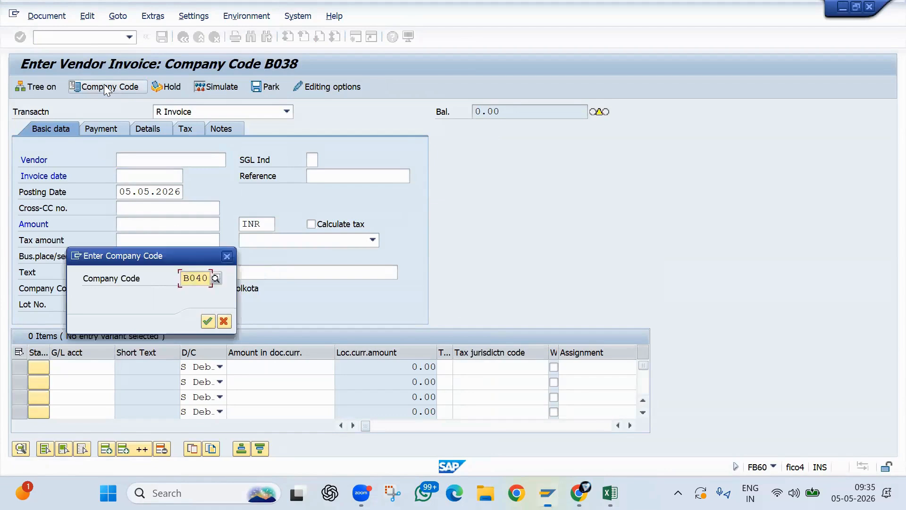
{"action": "key", "text": "Return"}
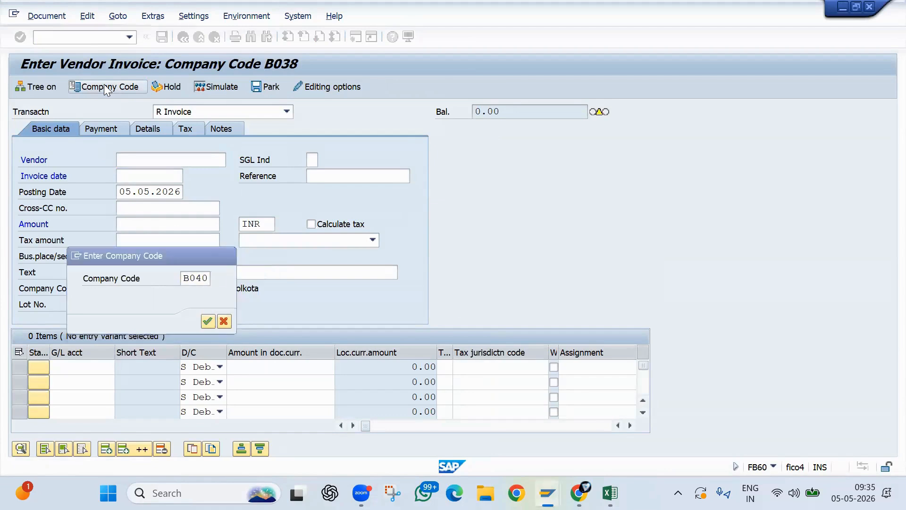
- Select RELIANCE INDUSTRIES LTD as the invoice vendor and set the invoice date to 05.05.2026
{"action": "left_click", "coordinate": [231, 159]}
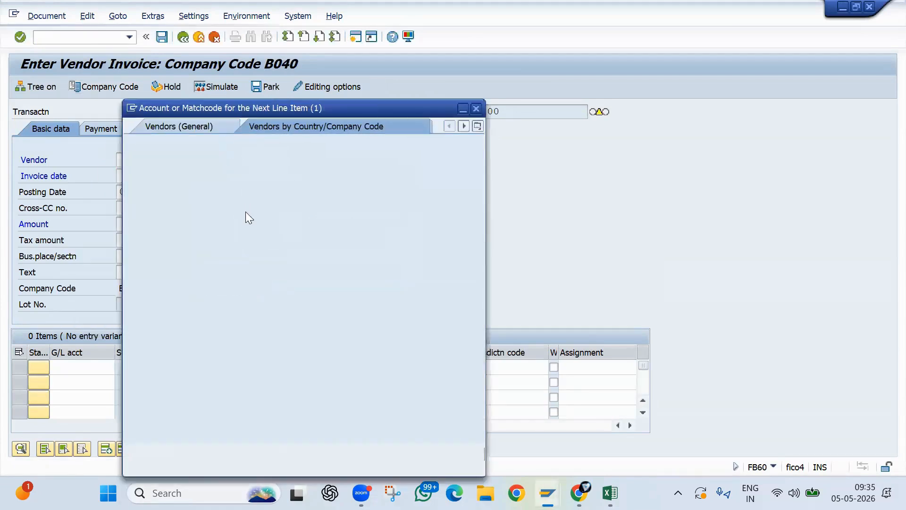
{"action": "key", "text": "Return"}
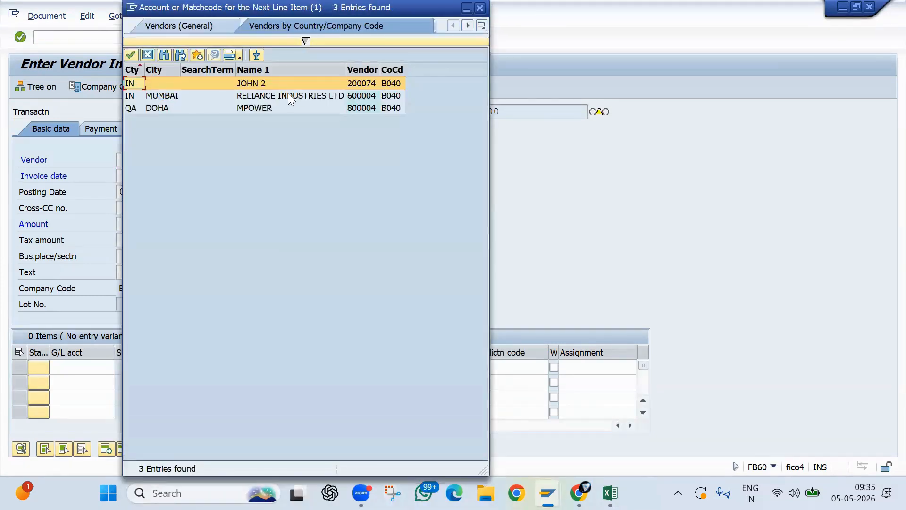
{"action": "double_click", "coordinate": [289, 96]}
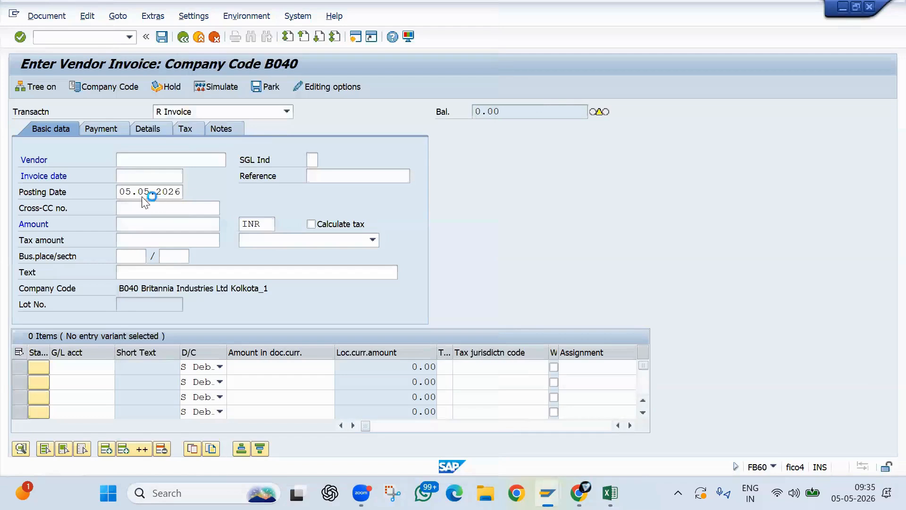
{"action": "left_click", "coordinate": [136, 176]}
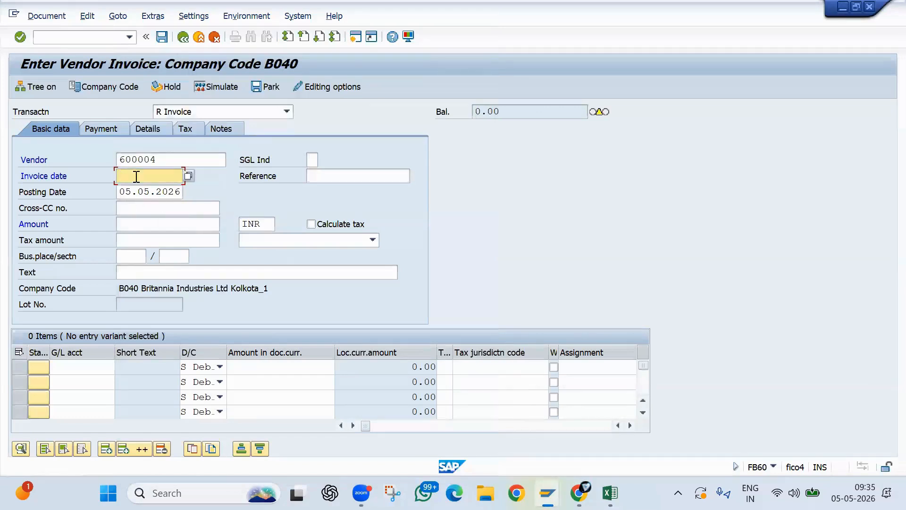
{"action": "type", "text": "05.05.2026"}
- Enter 410000 as the vendor invoice amount and switch to the Excel expense list
{"action": "left_click", "coordinate": [144, 223]}
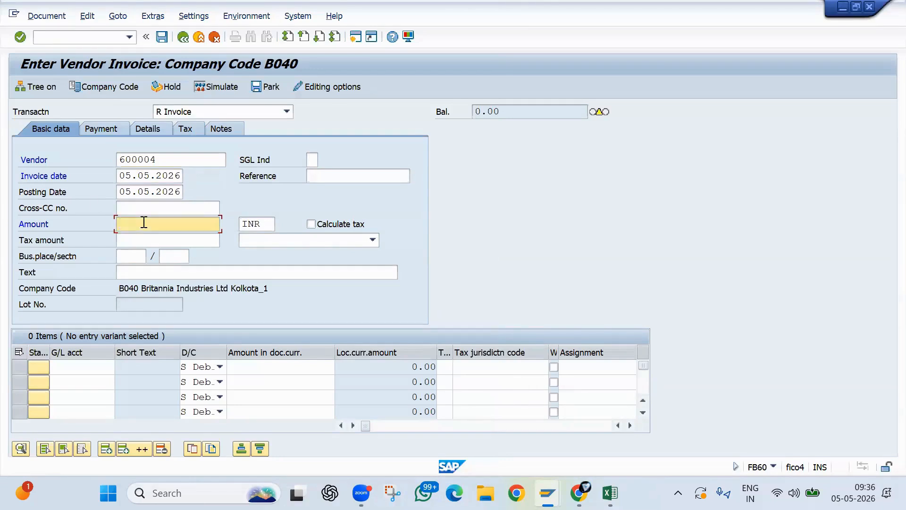
{"action": "type", "text": "410000"}
{"action": "key", "text": "alt+Tab"}
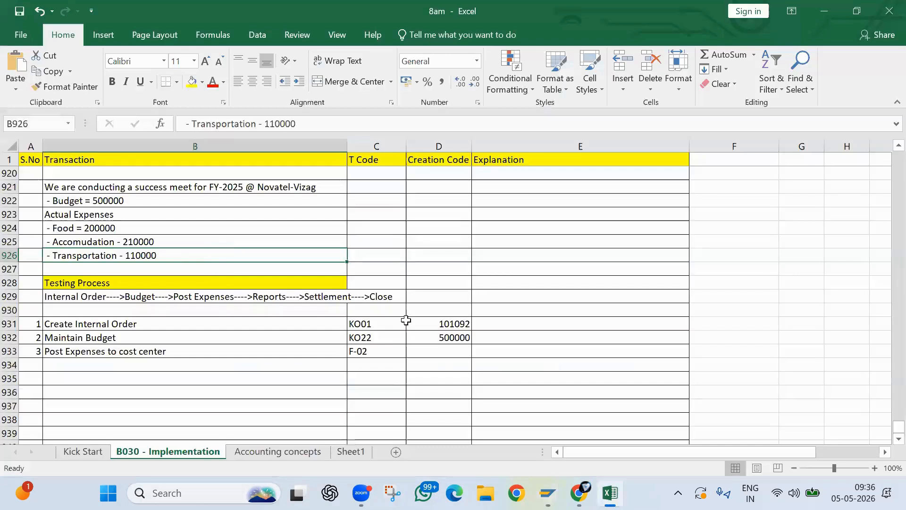
- Copy "success meet for FY-2025 @ Novatel-Vizag" from the Excel event description into the SAP vendor invoice's text field
{"action": "left_click", "coordinate": [115, 231]}
{"action": "left_click_drag", "start_coordinate": [116, 234], "coordinate": [136, 242]}
{"action": "key", "text": "alt+Tab"}
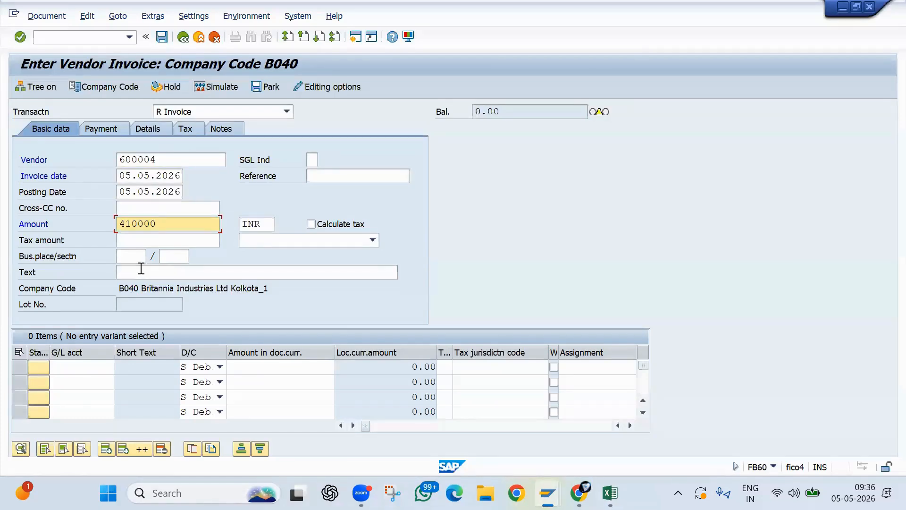
{"action": "left_click", "coordinate": [140, 269]}
{"action": "key", "text": "alt+Tab"}
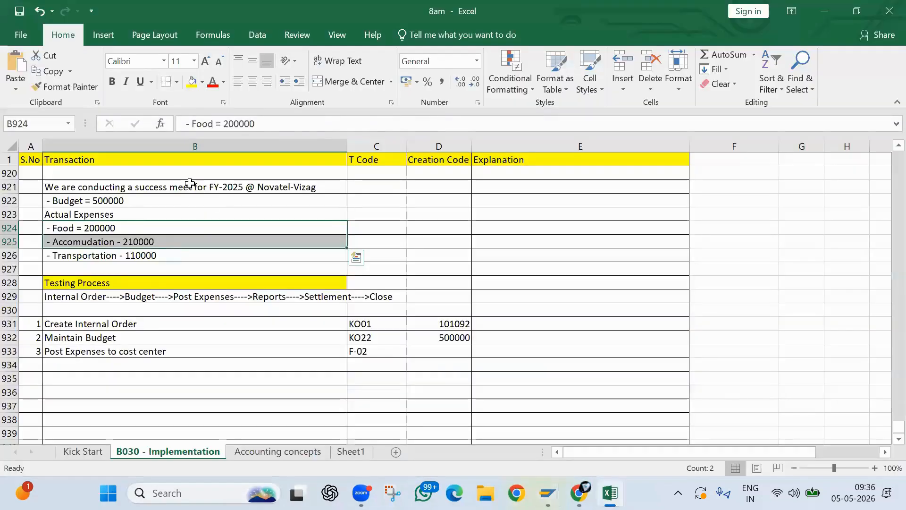
{"action": "double_click", "coordinate": [141, 187]}
{"action": "left_click_drag", "start_coordinate": [136, 186], "coordinate": [342, 191]}
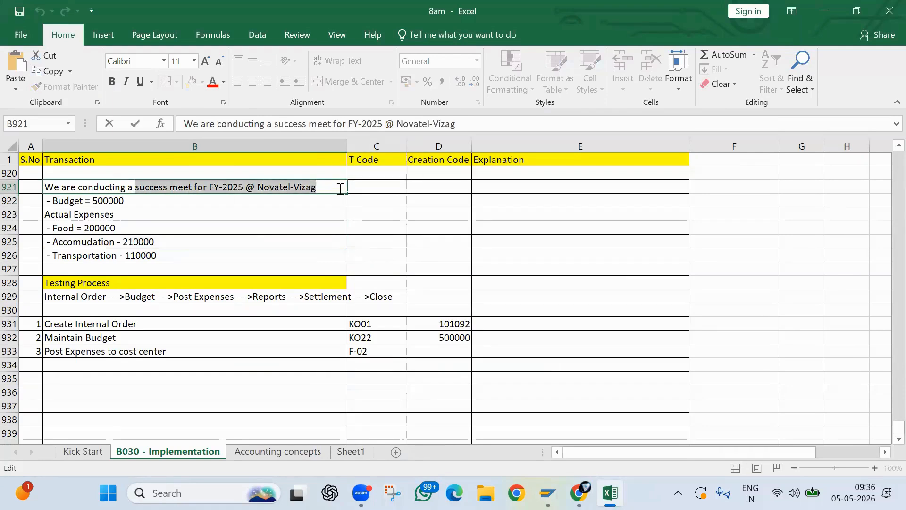
{"action": "key", "text": "ctrl+c"}
{"action": "key", "text": "alt+Tab"}
{"action": "key", "text": "ctrl+v"}
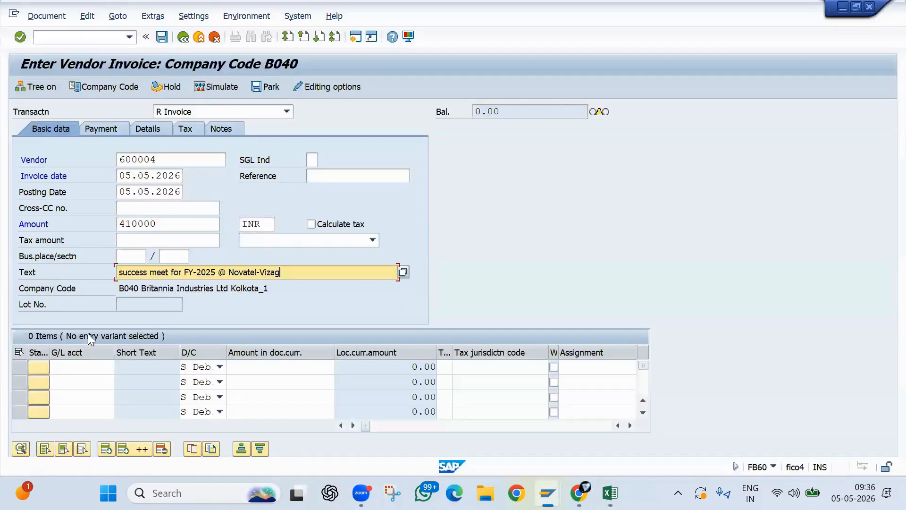
- Look up the Food G/L account 400030 for the first invoice item and set its amount to 200000
{"action": "left_click", "coordinate": [60, 369]}
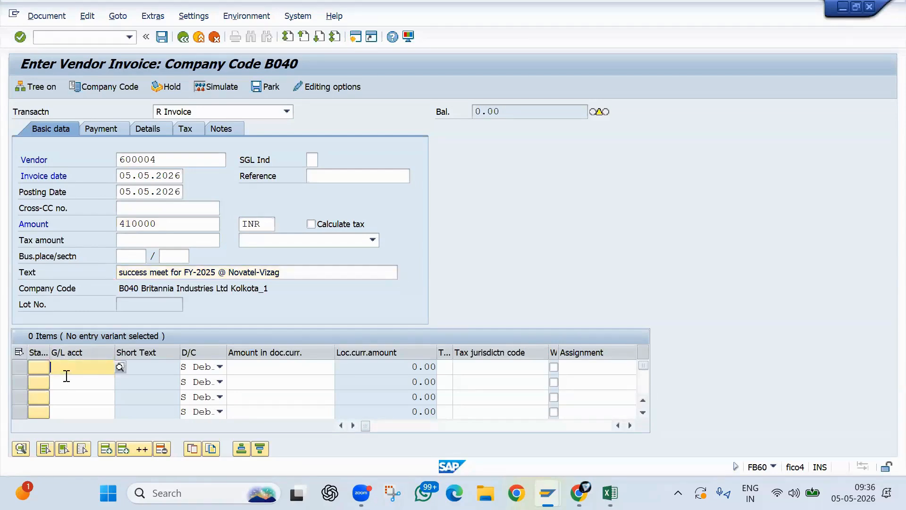
{"action": "key", "text": "alt+Tab"}
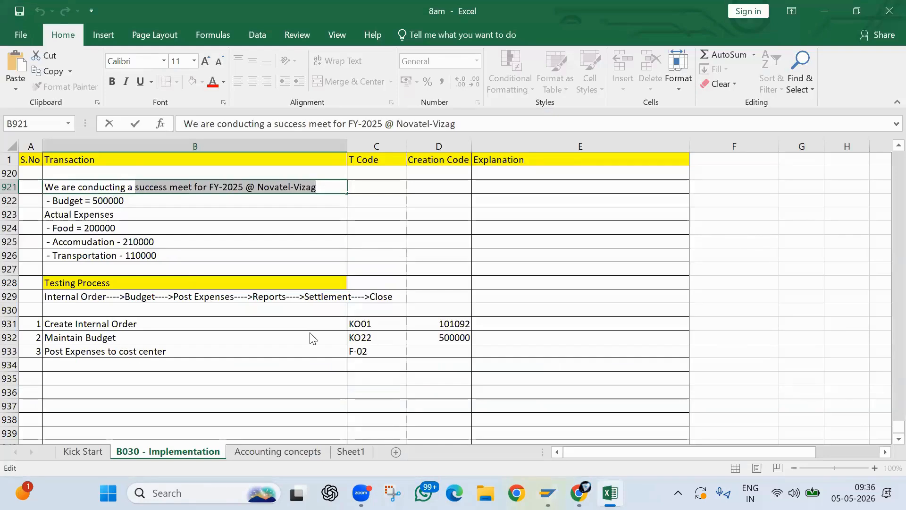
{"action": "key", "text": "alt+Tab"}
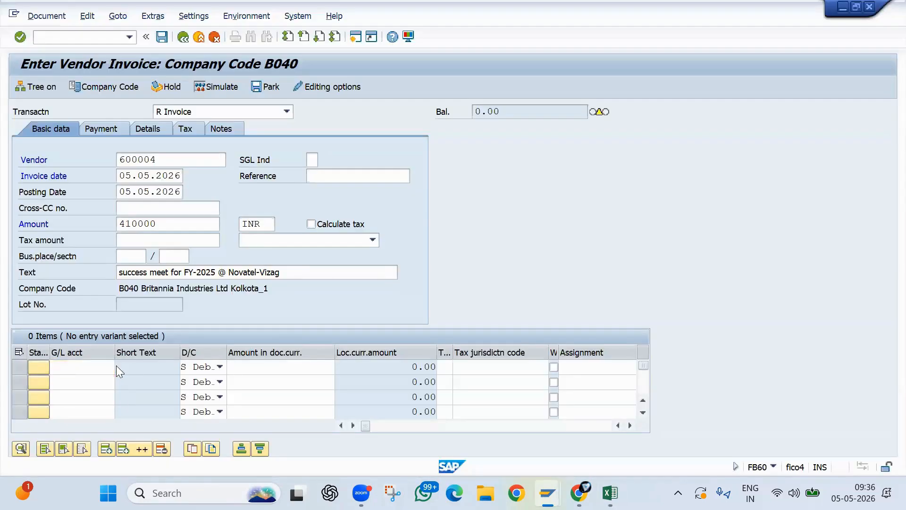
{"action": "key", "text": "F4"}
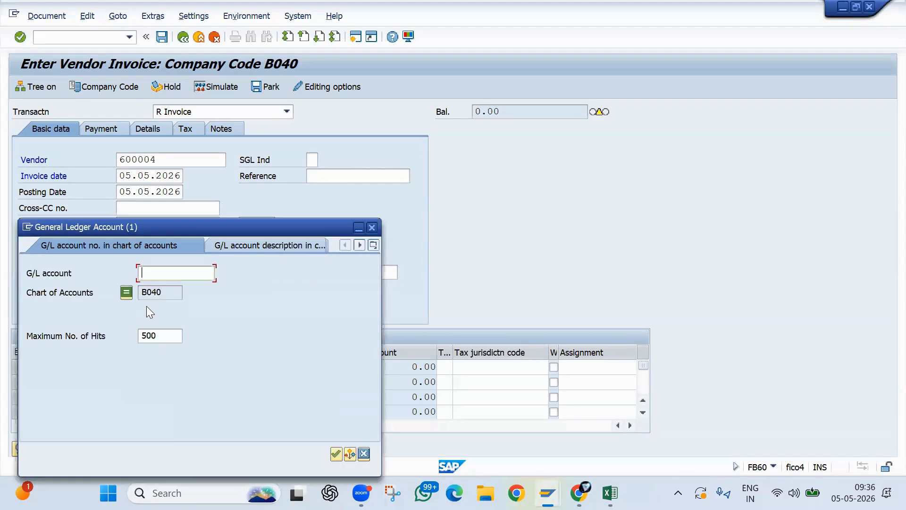
{"action": "type", "text": "4*"}
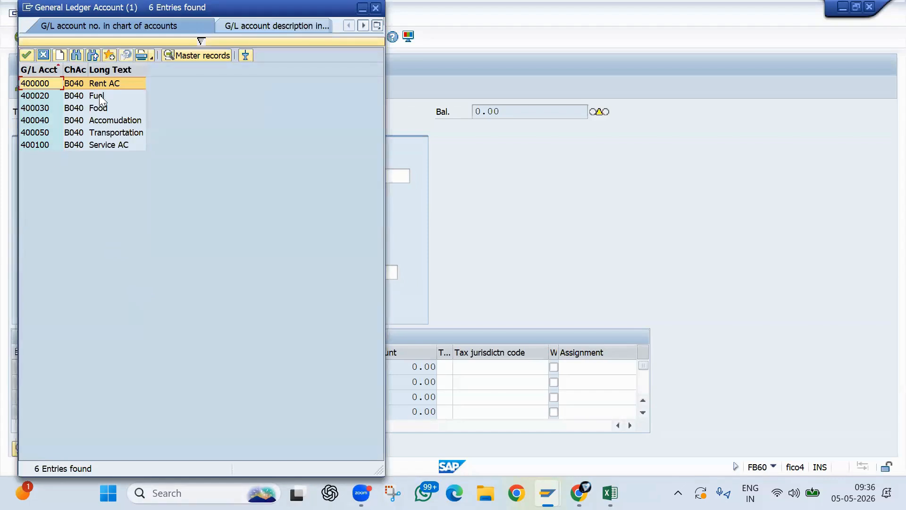
{"action": "double_click", "coordinate": [103, 108]}
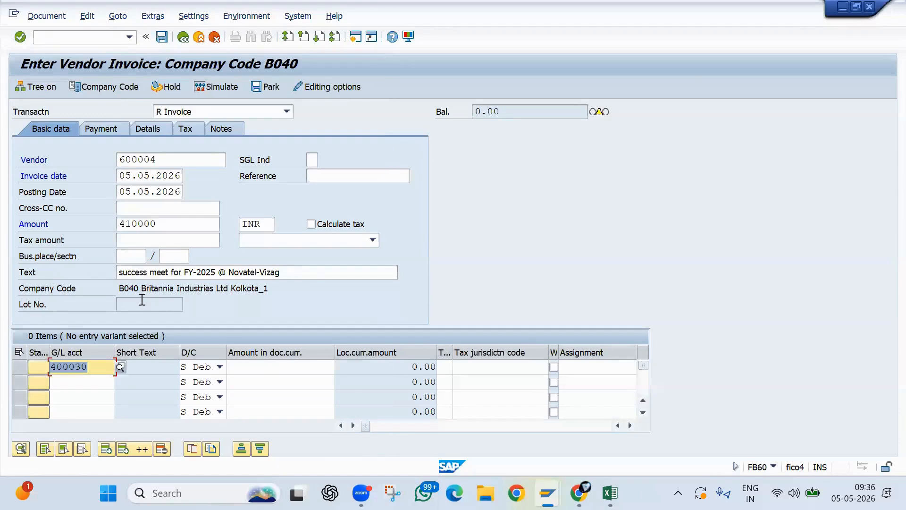
{"action": "left_click", "coordinate": [261, 366]}
{"action": "type", "text": "2000000"}
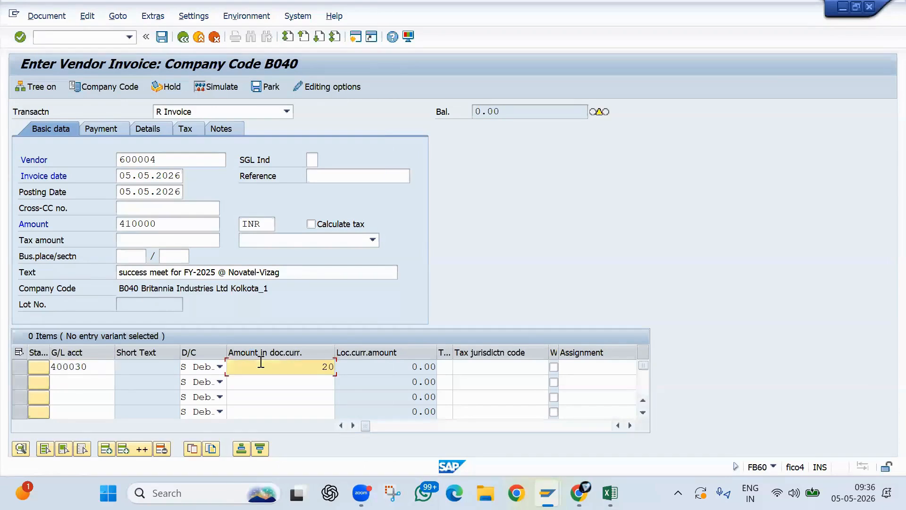
{"action": "key", "text": "Return"}
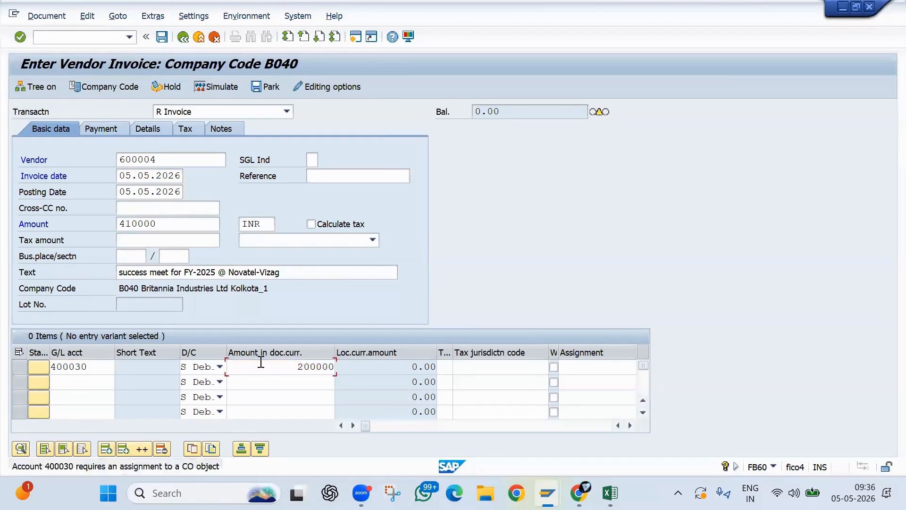
{"action": "left_click_drag", "start_coordinate": [312, 365], "coordinate": [331, 367]}
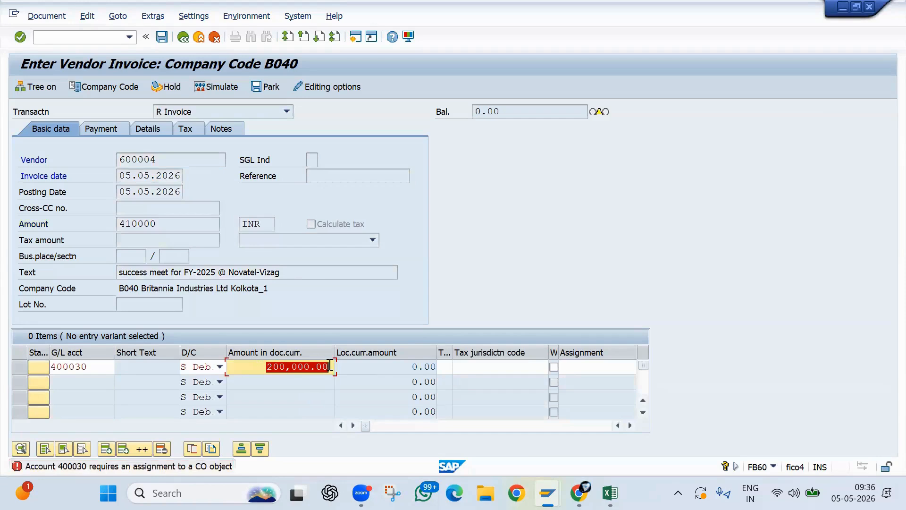
{"action": "left_click", "coordinate": [332, 366]}
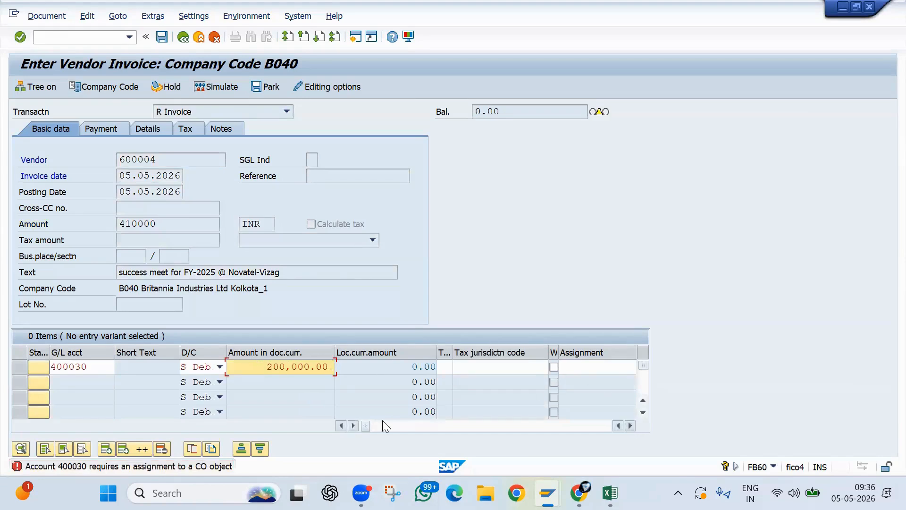
- Assign the Food item to internal order 101092, checking the number in the Excel list
{"action": "left_click", "coordinate": [631, 425]}
{"action": "left_click", "coordinate": [632, 425]}
{"action": "left_click", "coordinate": [631, 425]}
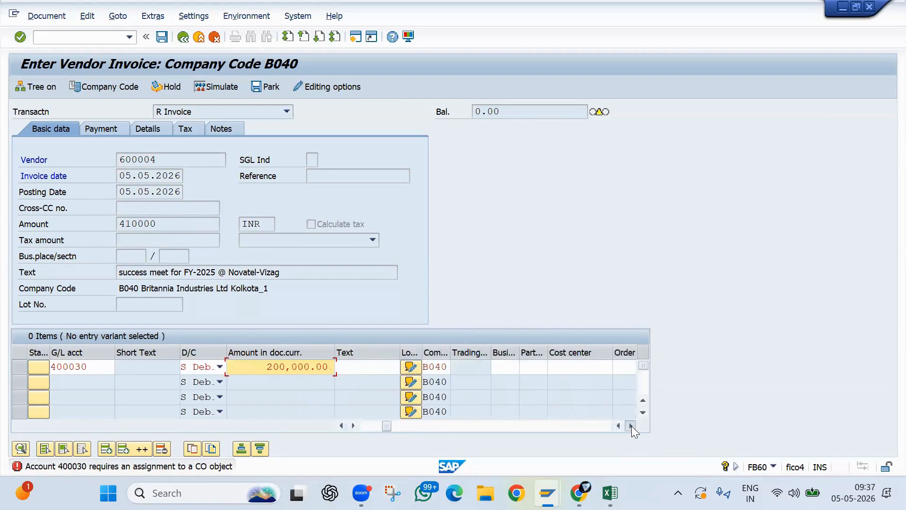
{"action": "left_click", "coordinate": [631, 425]}
{"action": "left_click", "coordinate": [632, 425]}
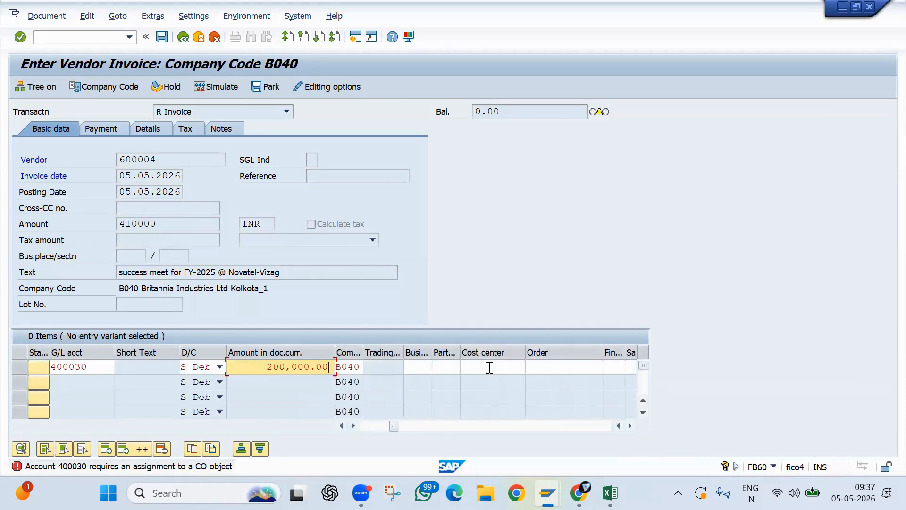
{"action": "left_click", "coordinate": [565, 367]}
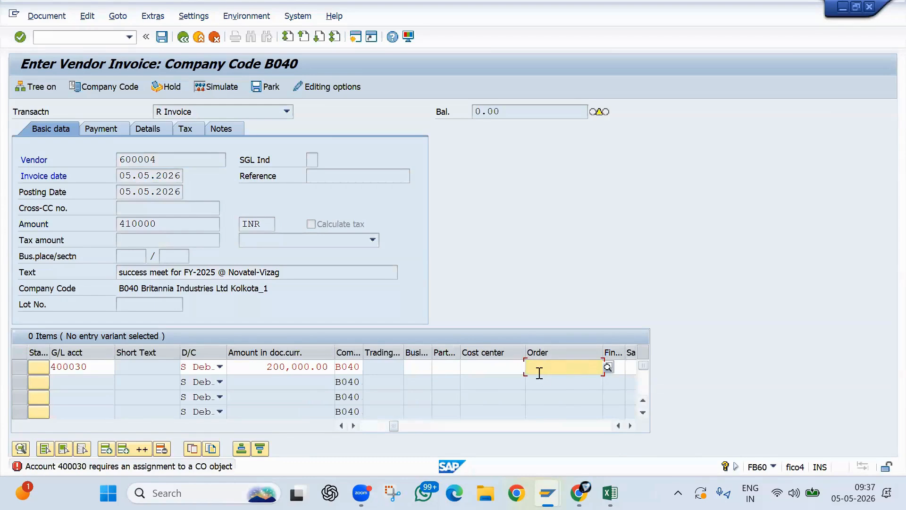
{"action": "key", "text": "alt+Tab"}
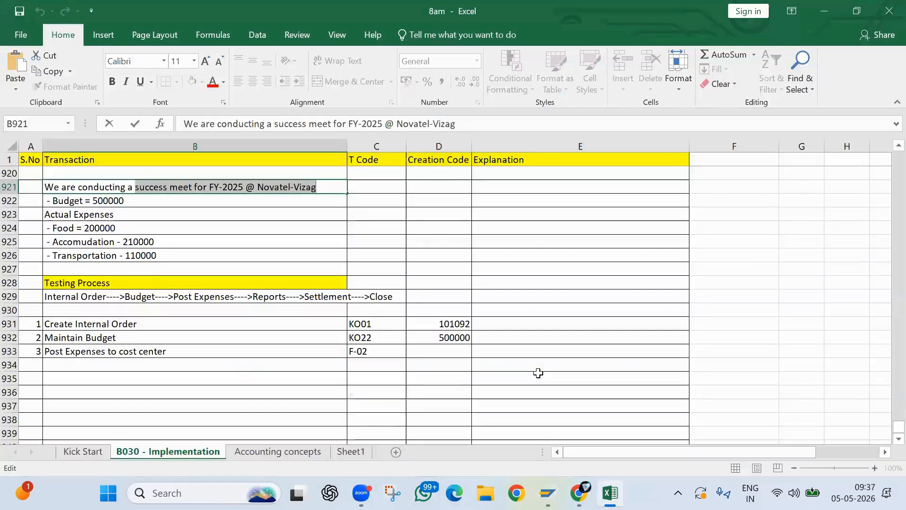
{"action": "key", "text": "alt+Tab"}
{"action": "type", "text": "1010"}
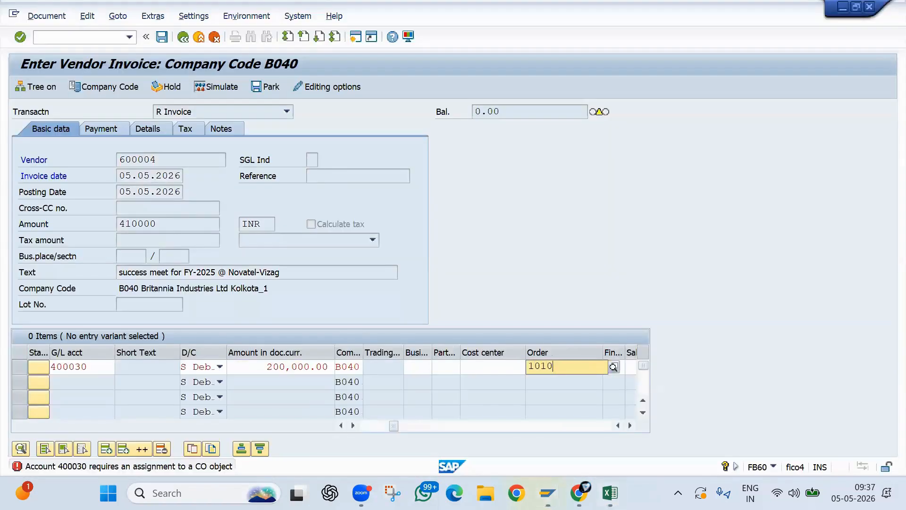
{"action": "type", "text": "92"}
{"action": "key", "text": "Return"}
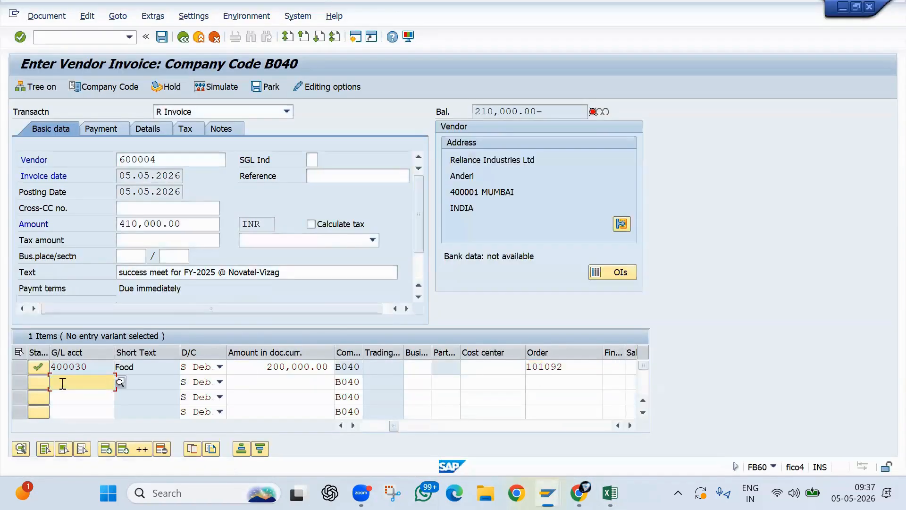
- Add a second invoice item for accommodation with G/L account 400040, amount 210000 and internal order 101092
{"action": "type", "text": "40"}
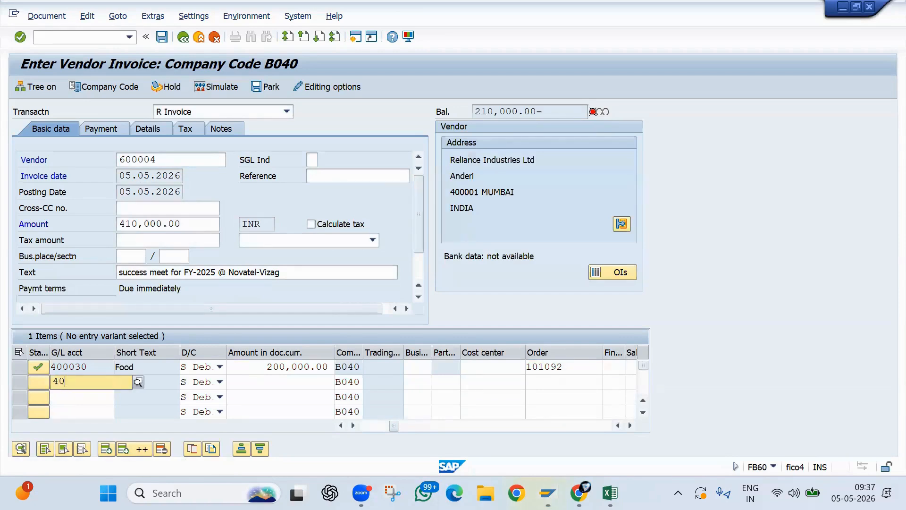
{"action": "type", "text": "0040"}
{"action": "key", "text": "Return"}
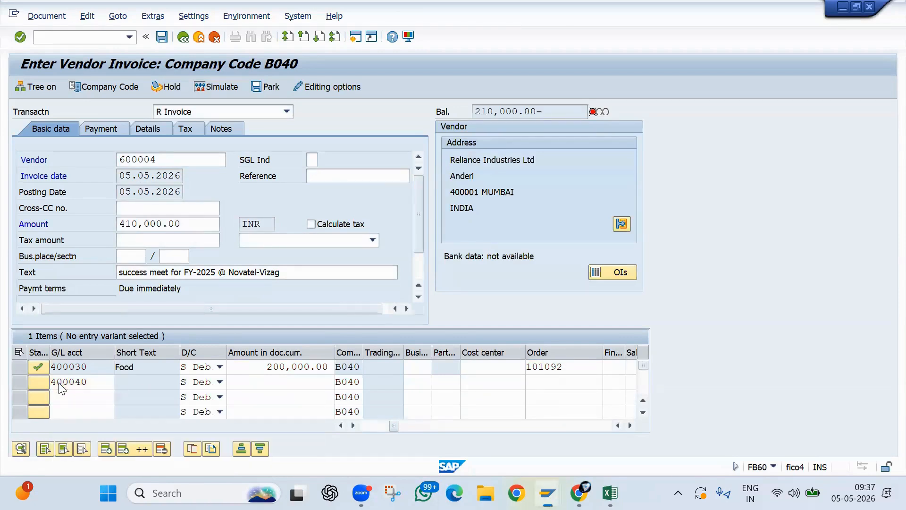
{"action": "left_click", "coordinate": [287, 386]}
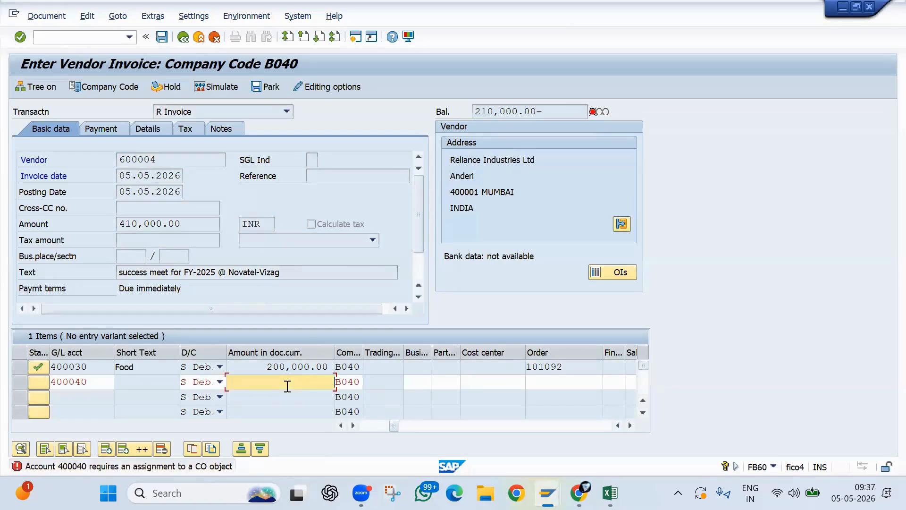
{"action": "type", "text": "210000"}
{"action": "key", "text": "Return"}
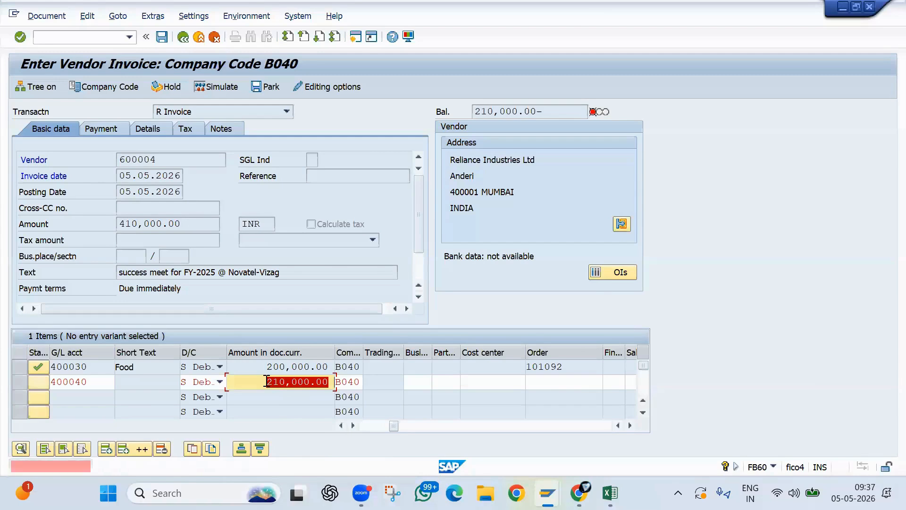
{"action": "left_click", "coordinate": [550, 381]}
{"action": "type", "text": "10"}
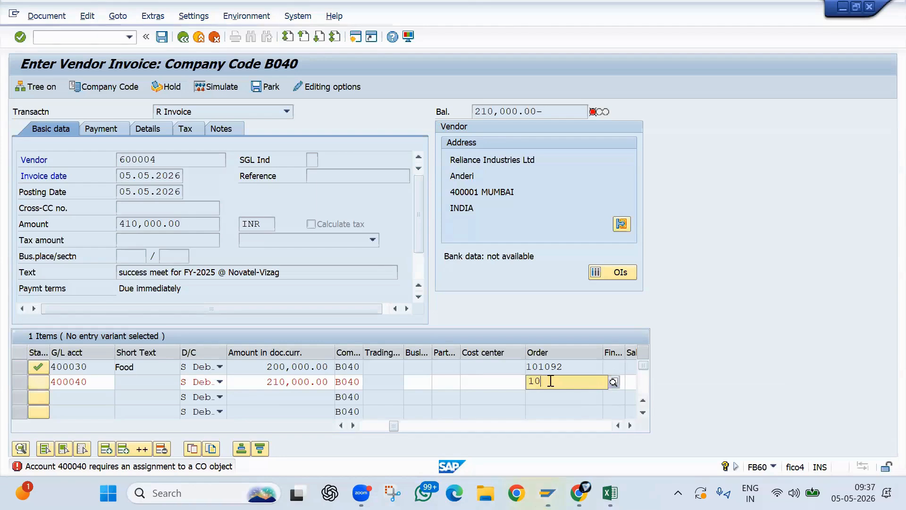
{"action": "type", "text": "1092"}
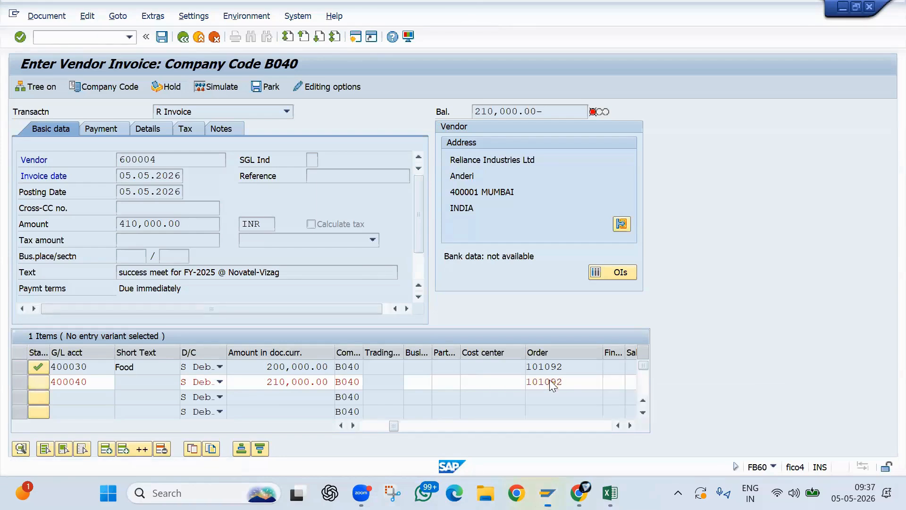
{"action": "key", "text": "Return"}
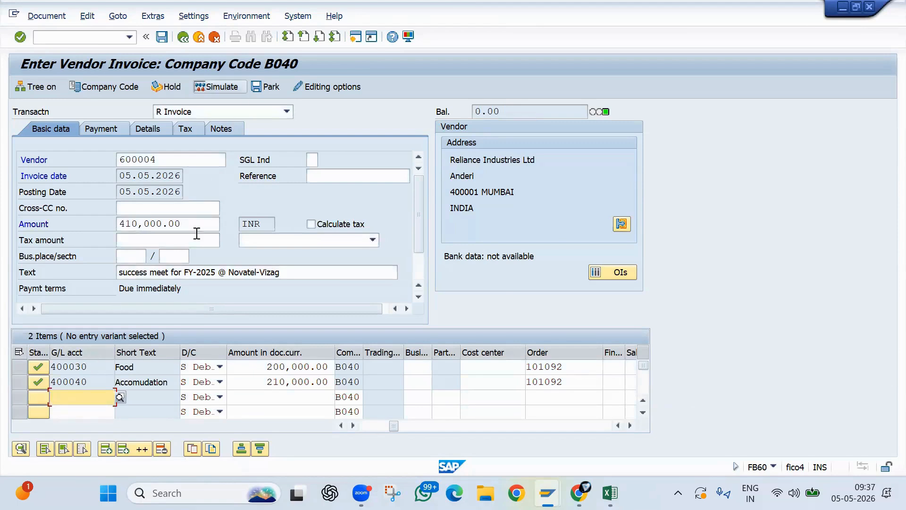
- Fill the item text of the Food and Accomudation lines with the invoice header text using "+"
{"action": "left_click_drag", "start_coordinate": [393, 428], "coordinate": [346, 428]}
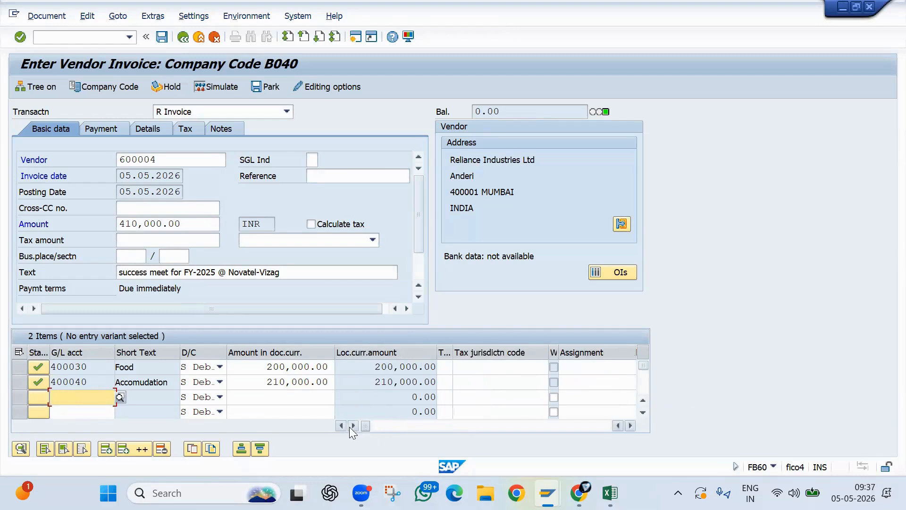
{"action": "left_click", "coordinate": [628, 426]}
{"action": "left_click", "coordinate": [628, 427]}
{"action": "left_click", "coordinate": [628, 426]}
{"action": "left_click", "coordinate": [627, 427]}
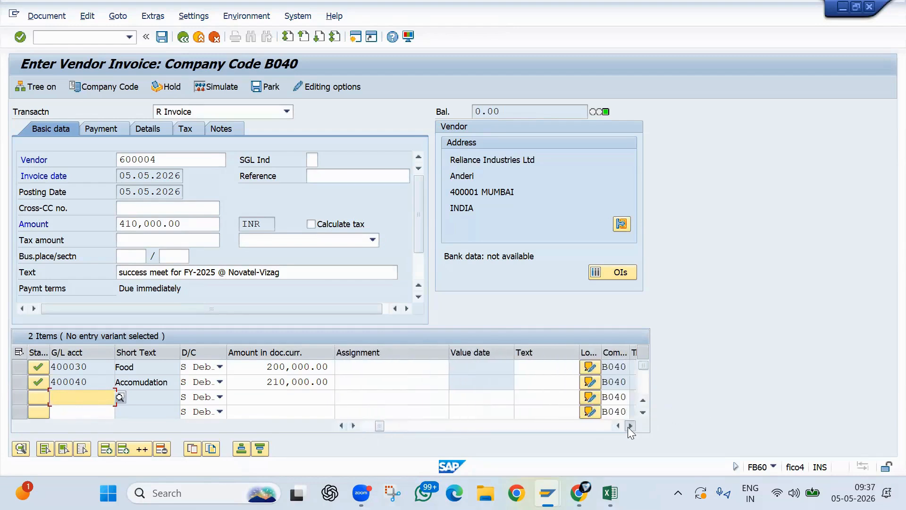
{"action": "left_click", "coordinate": [627, 427]}
{"action": "left_click", "coordinate": [415, 366]}
{"action": "type", "text": "+"}
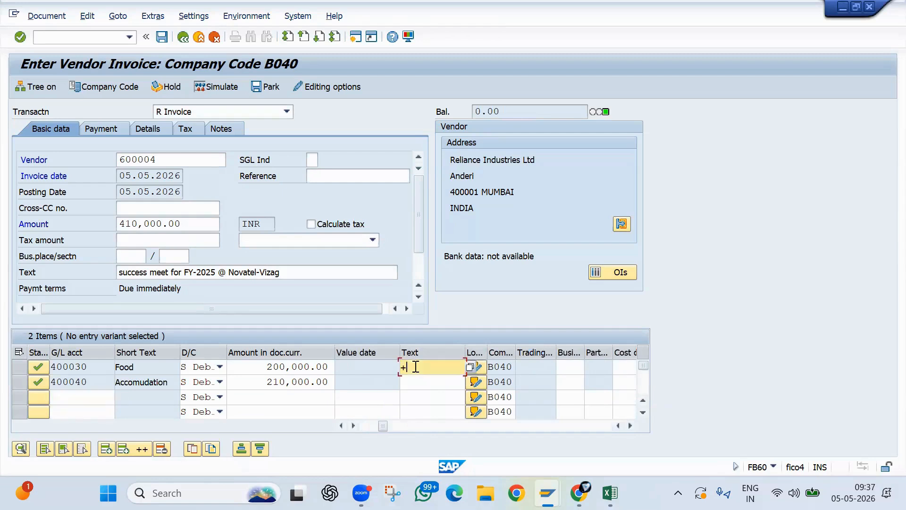
{"action": "key", "text": "Down"}
{"action": "type", "text": "+"}
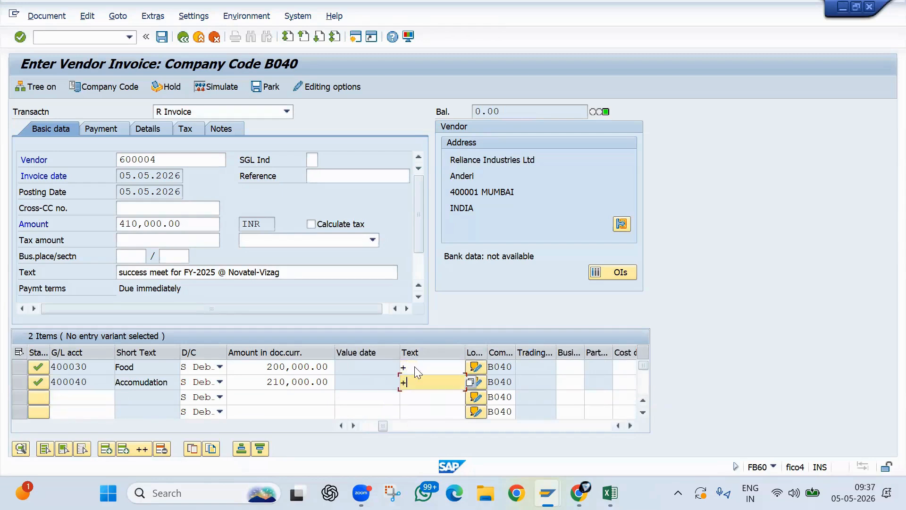
{"action": "key", "text": "Return"}
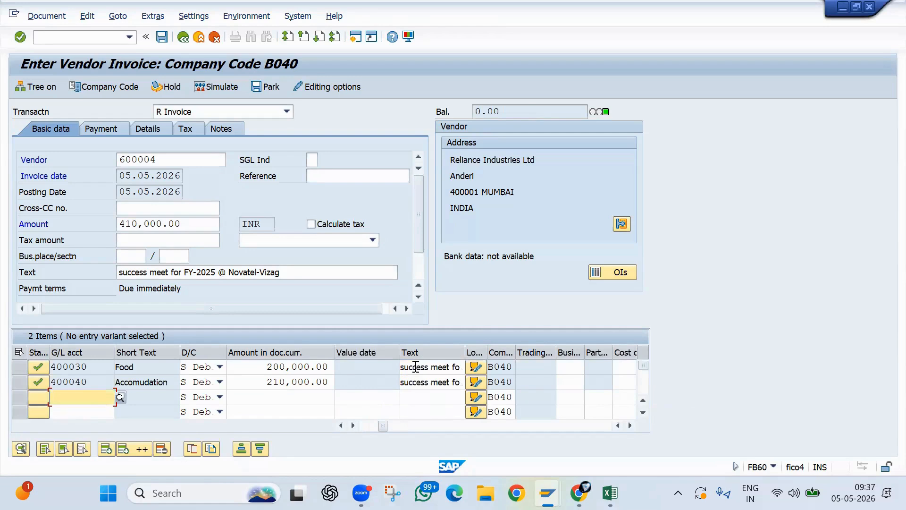
- Simulate the vendor invoice for vendor 600004 and try to post it from the document overview
{"action": "left_click", "coordinate": [222, 86]}
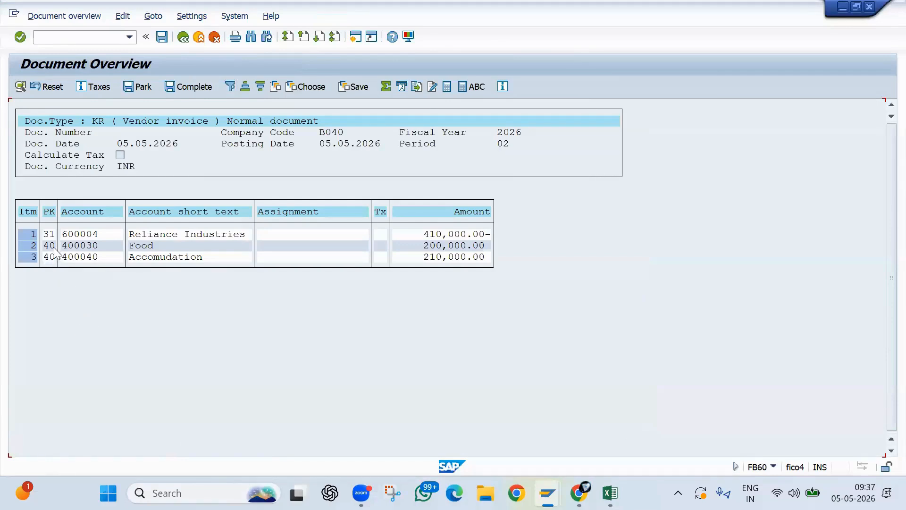
{"action": "left_click", "coordinate": [161, 37]}
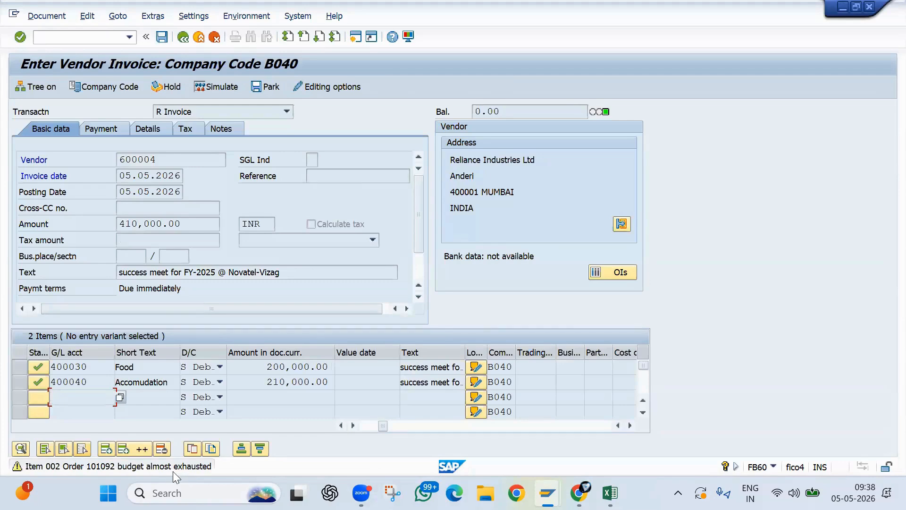
- Compare the Food and Accomudation expenses with the success meet budget in the Excel list, then return to the SAP invoice
{"action": "key", "text": "alt+Tab"}
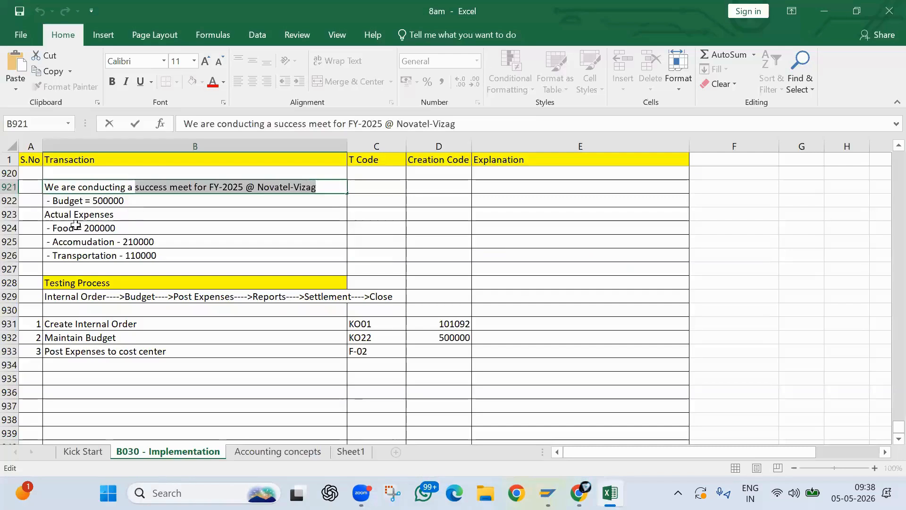
{"action": "left_click_drag", "start_coordinate": [75, 226], "coordinate": [72, 233]}
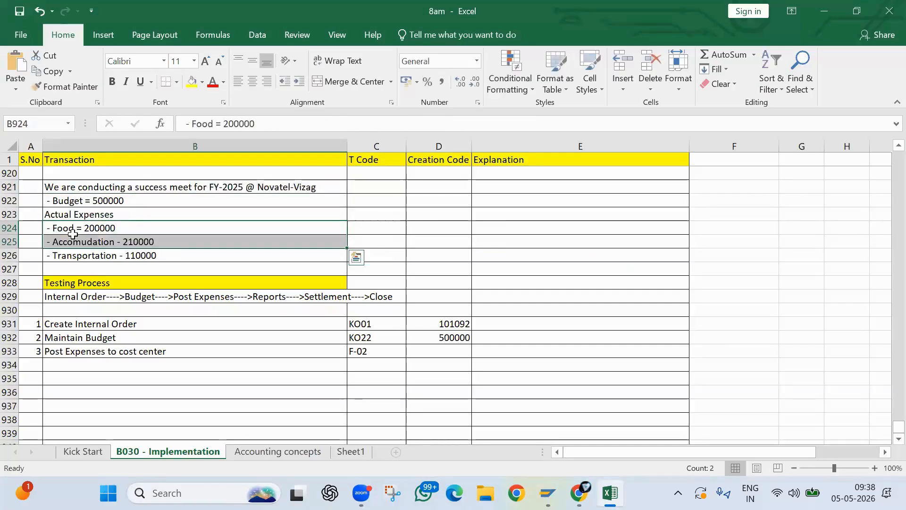
{"action": "left_click", "coordinate": [139, 198]}
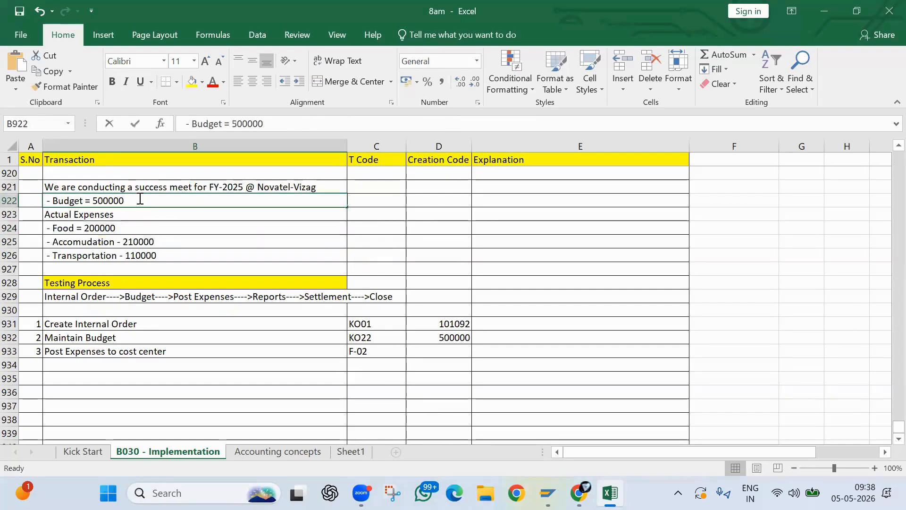
{"action": "double_click", "coordinate": [140, 199]}
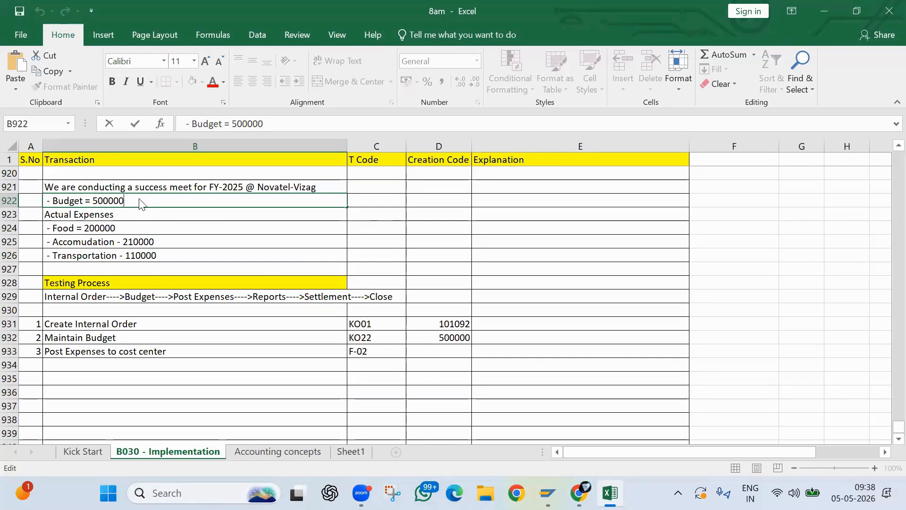
{"action": "key", "text": "alt+Tab"}
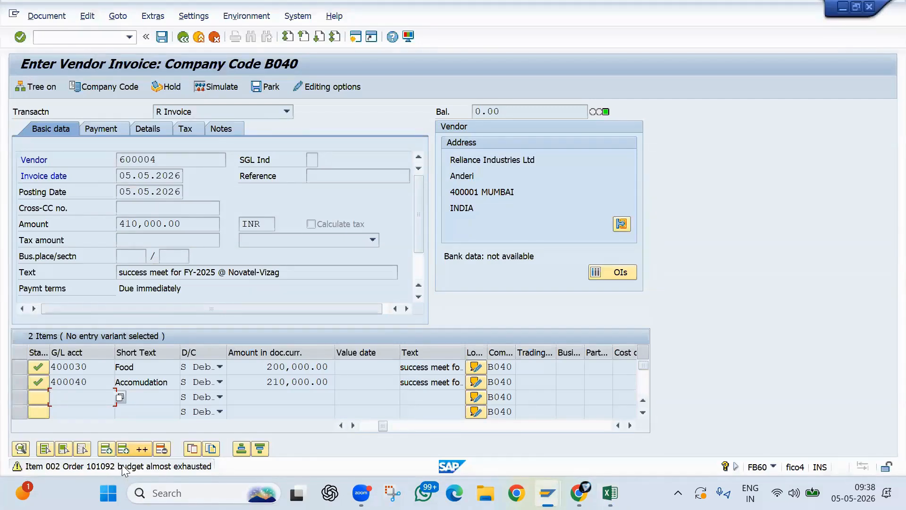
- Read the detailed explanation of the budget message for order 101092 and close it
{"action": "key", "text": "Return"}
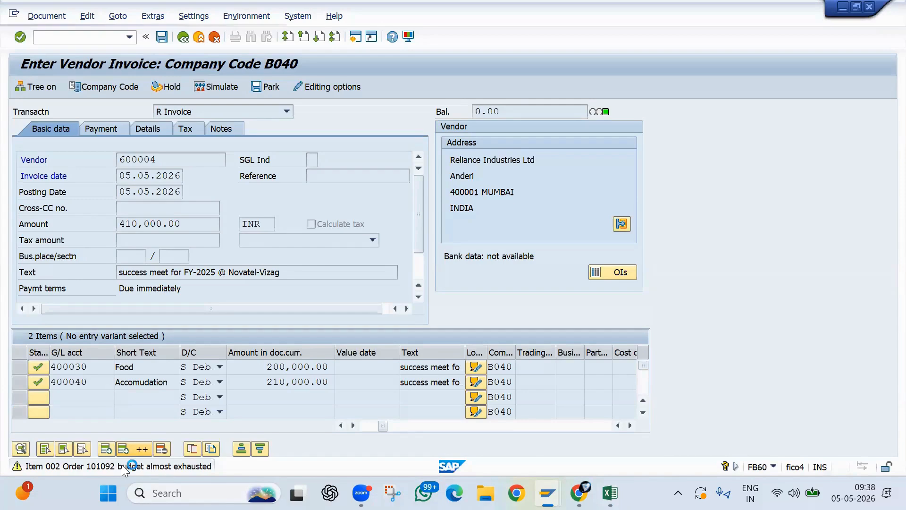
{"action": "double_click", "coordinate": [122, 465]}
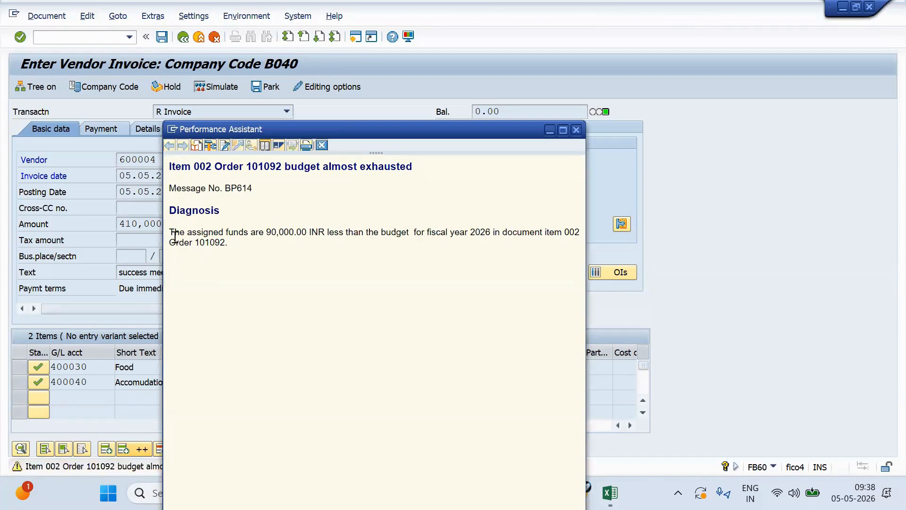
{"action": "left_click_drag", "start_coordinate": [175, 236], "coordinate": [308, 233]}
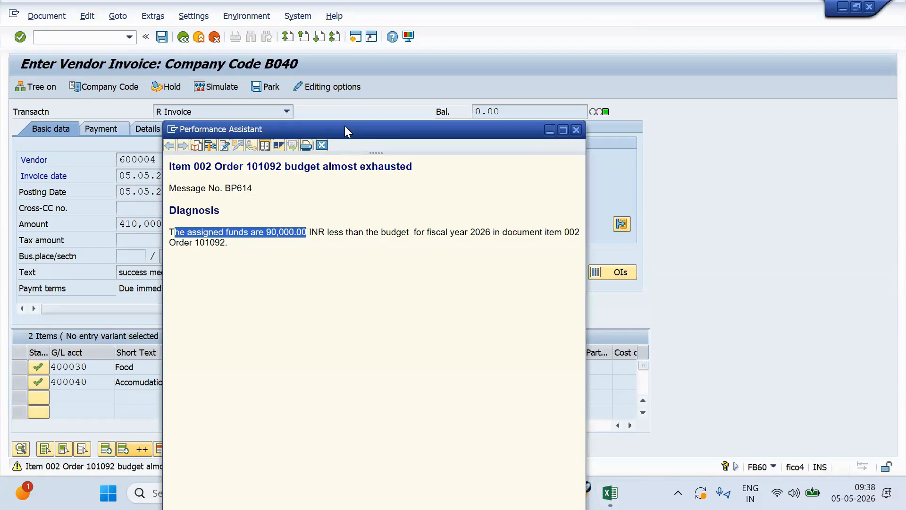
{"action": "left_click", "coordinate": [324, 148]}
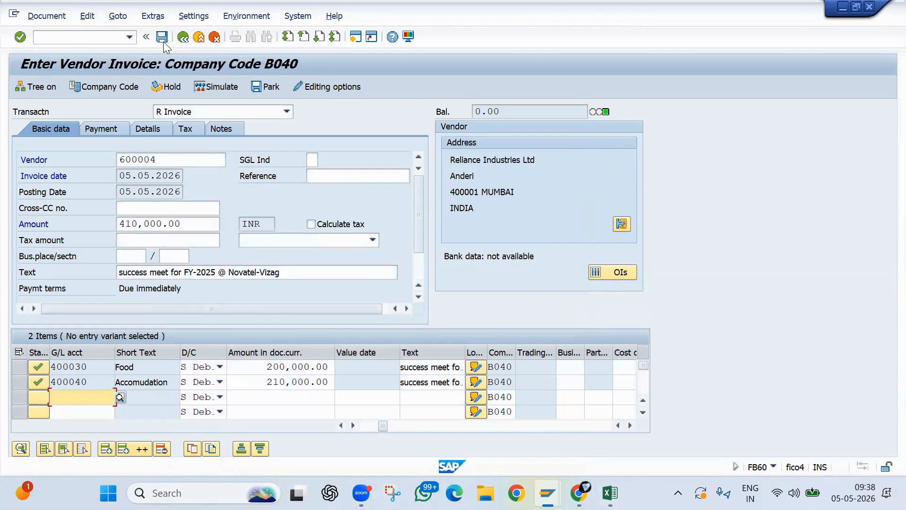
- Post the vendor invoice with its Food and Accomudation items and display the posted document
{"action": "left_click", "coordinate": [164, 42]}
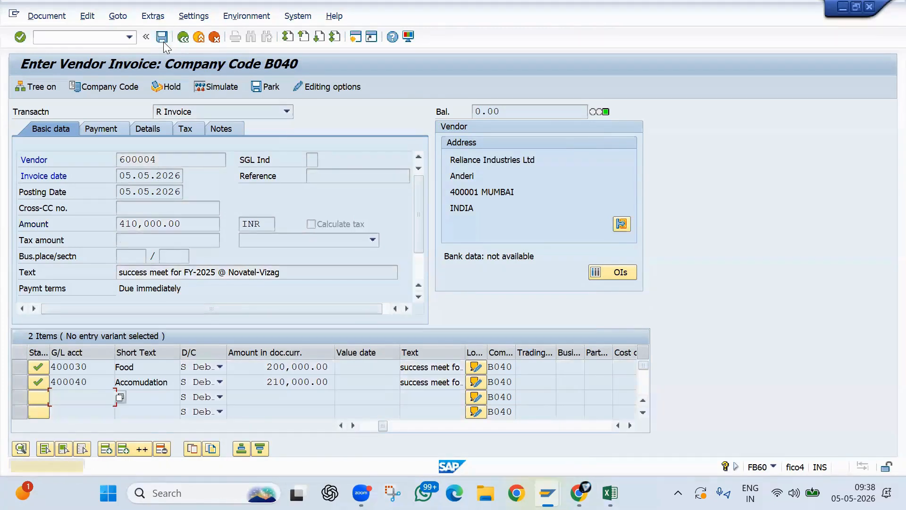
{"action": "left_click", "coordinate": [163, 42]}
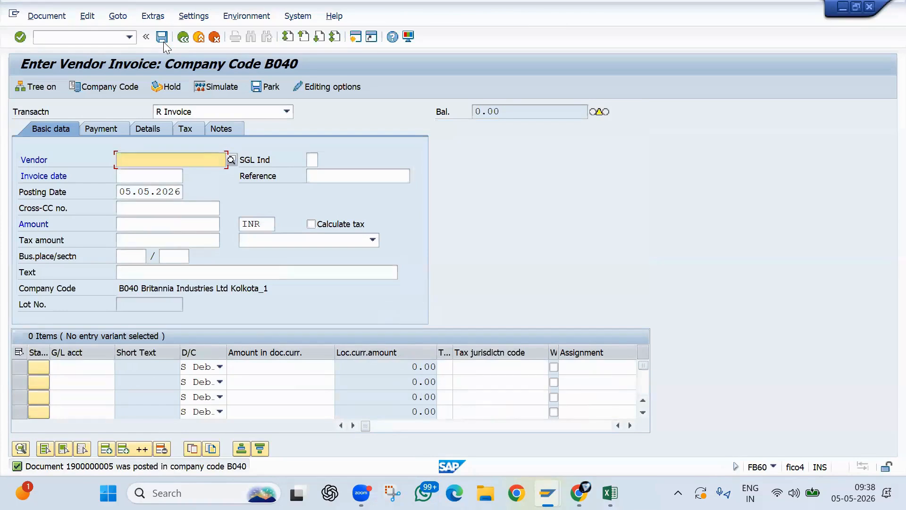
{"action": "left_click", "coordinate": [62, 16]}
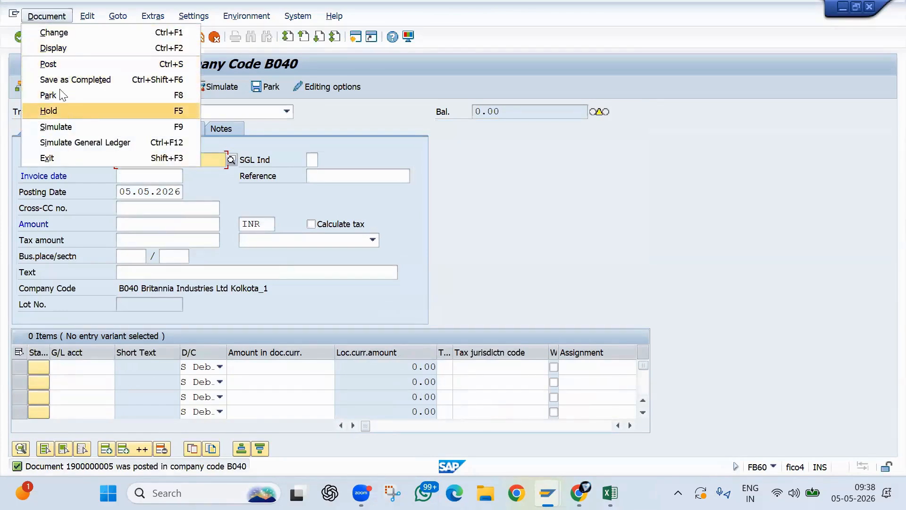
{"action": "left_click", "coordinate": [57, 46]}
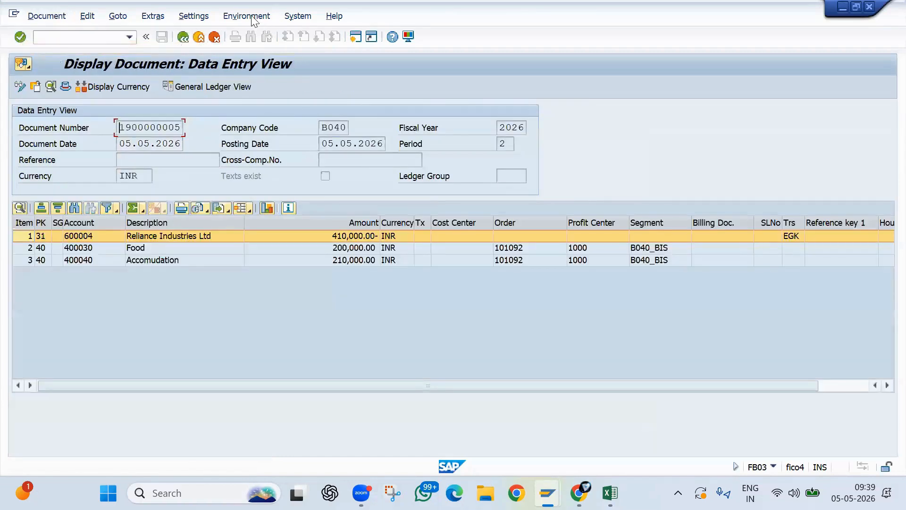
- Open the posted document's relationship browser, view the controlling document's expanded line items and exit that list
{"action": "left_click", "coordinate": [250, 16]}
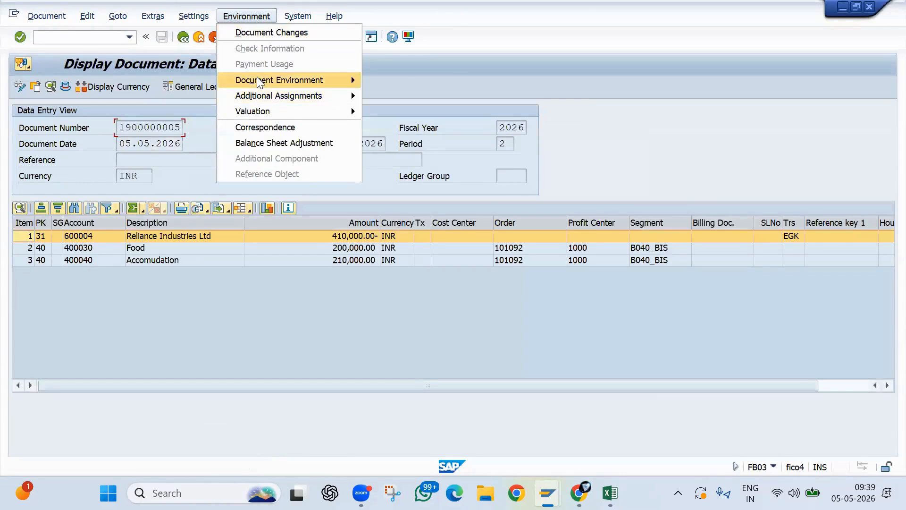
{"action": "mouse_move", "coordinate": [259, 82]}
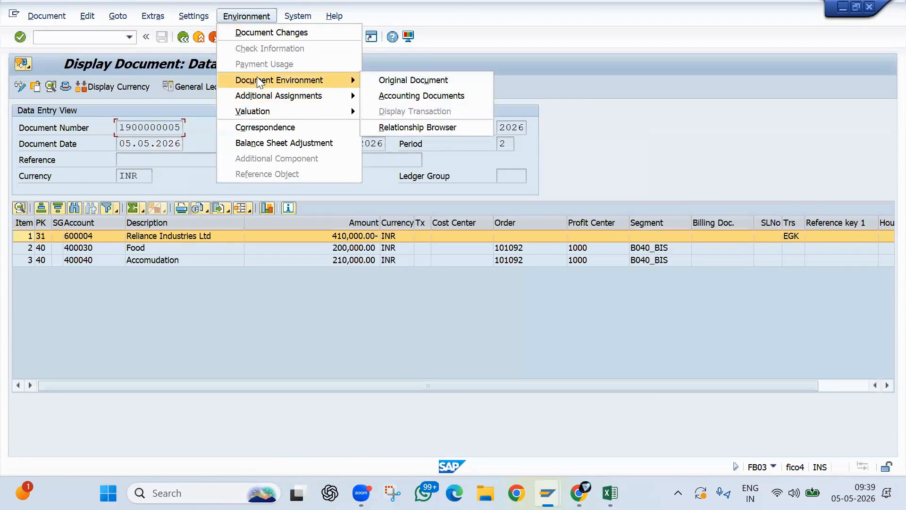
{"action": "left_click", "coordinate": [406, 127]}
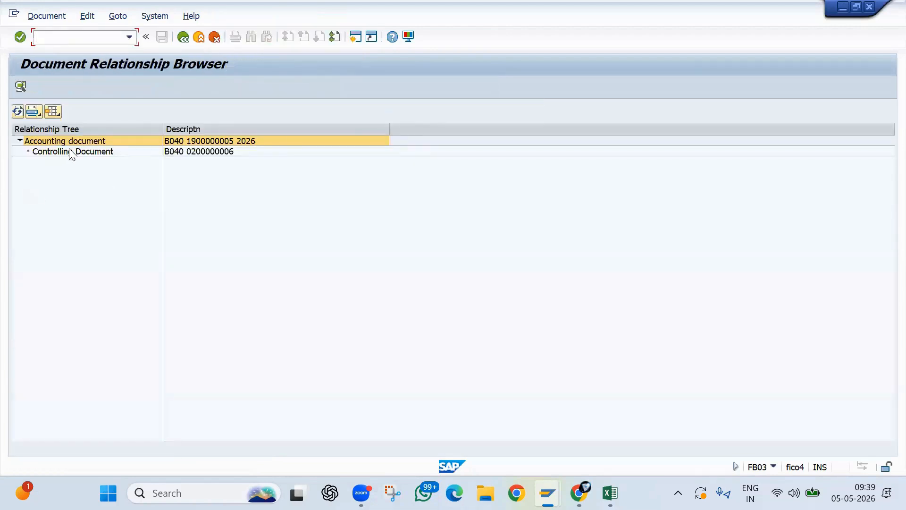
{"action": "double_click", "coordinate": [107, 153]}
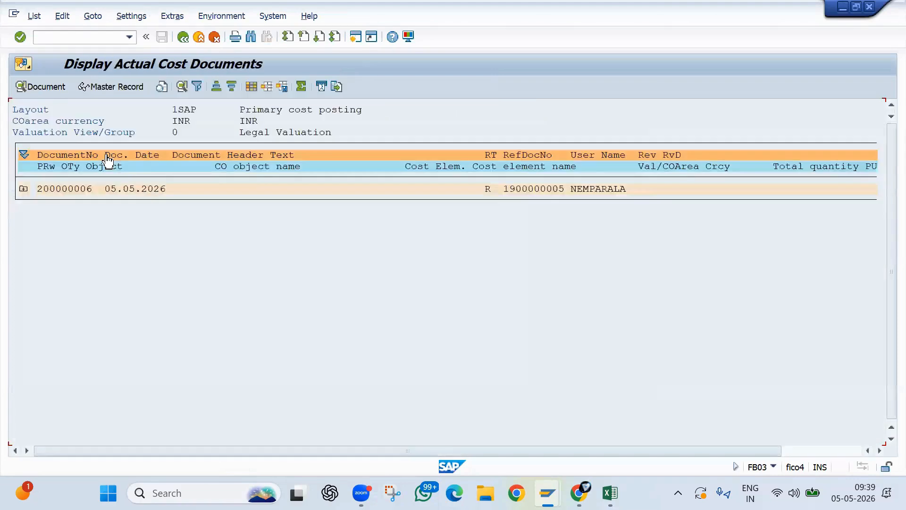
{"action": "left_click", "coordinate": [24, 190]}
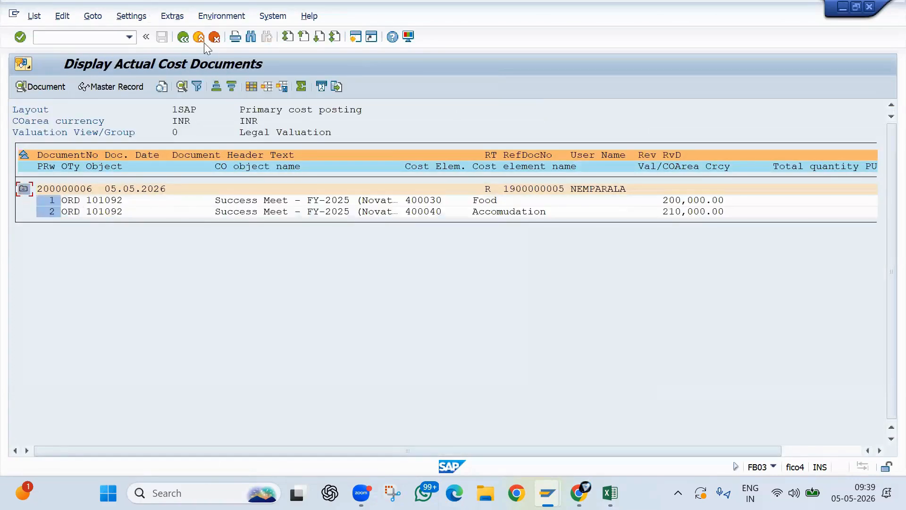
{"action": "left_click", "coordinate": [184, 37]}
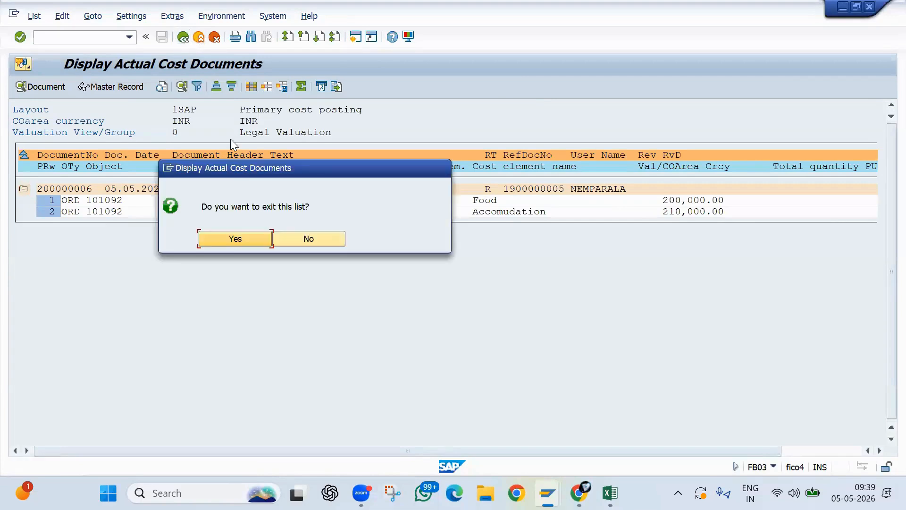
{"action": "left_click", "coordinate": [229, 240]}
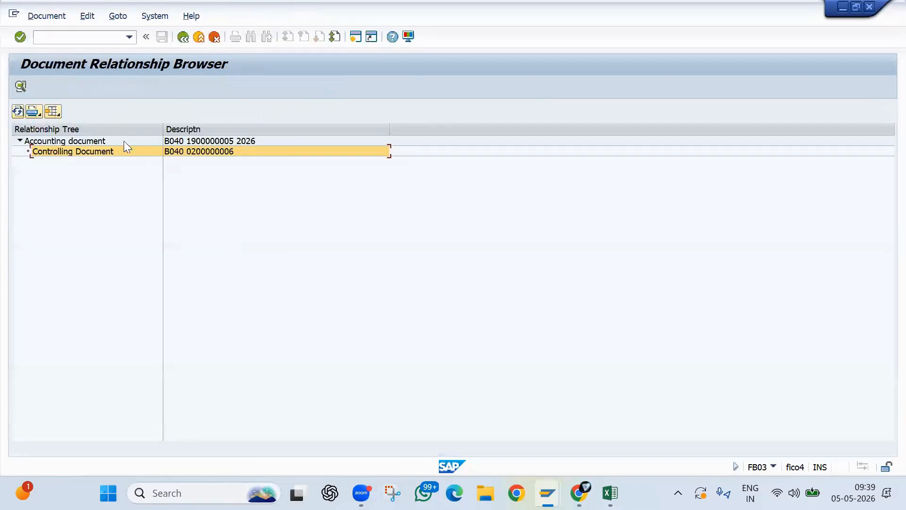
- Reopen the controlling document to examine the costs on order 101092, then return to the vendor invoice entry screen
{"action": "left_click", "coordinate": [209, 141]}
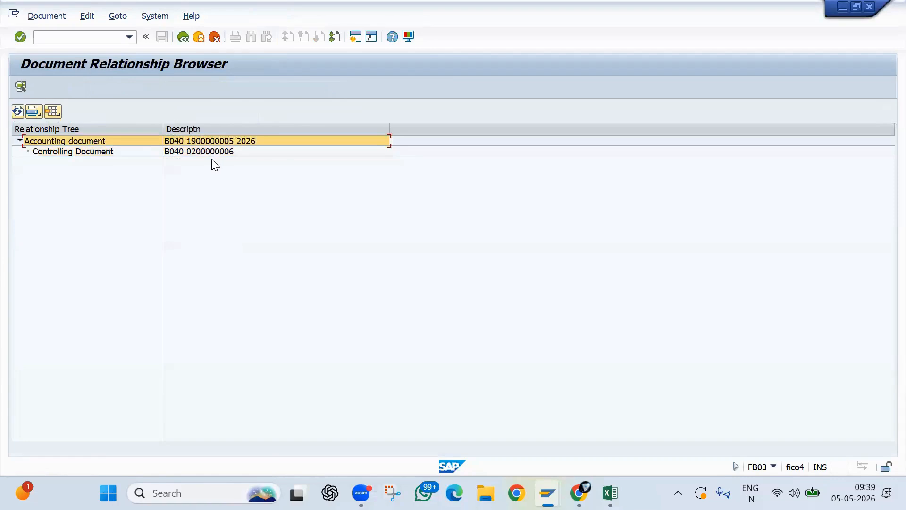
{"action": "left_click", "coordinate": [212, 154]}
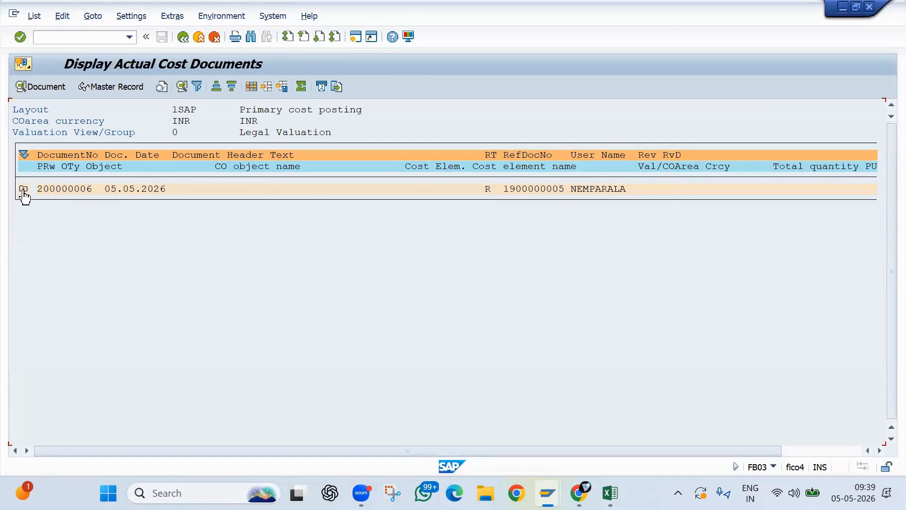
{"action": "left_click", "coordinate": [24, 189]}
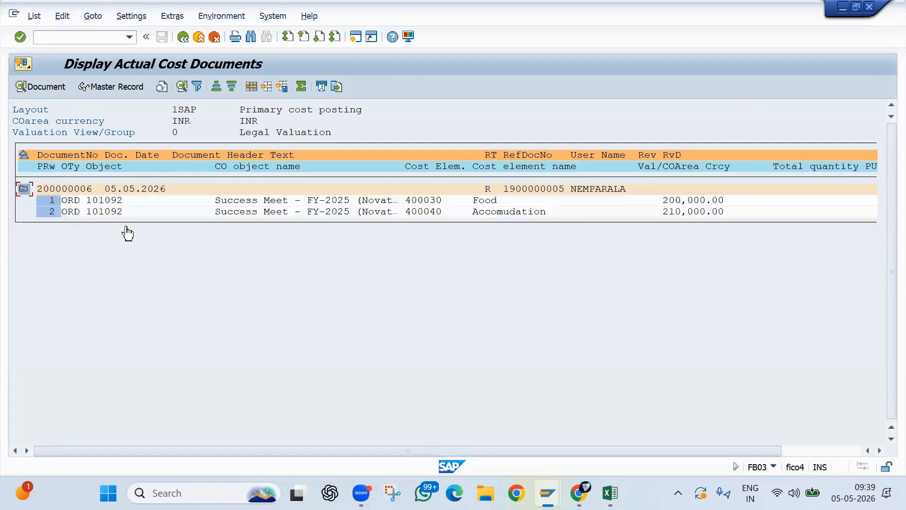
{"action": "left_click_drag", "start_coordinate": [220, 202], "coordinate": [677, 211]}
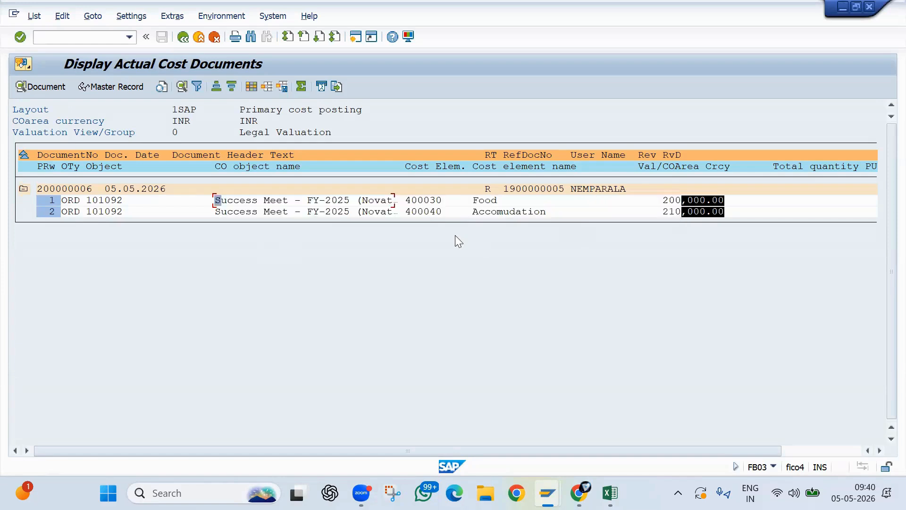
{"action": "left_click", "coordinate": [184, 37]}
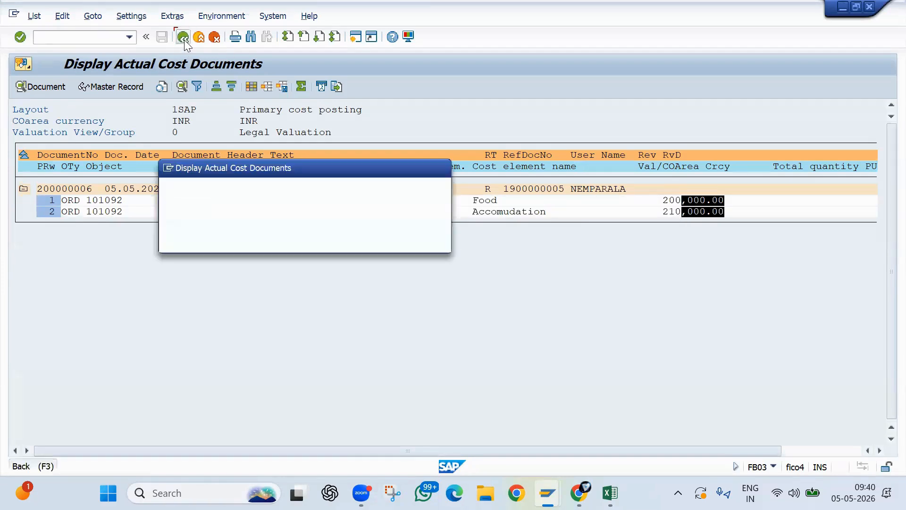
{"action": "left_click", "coordinate": [222, 243]}
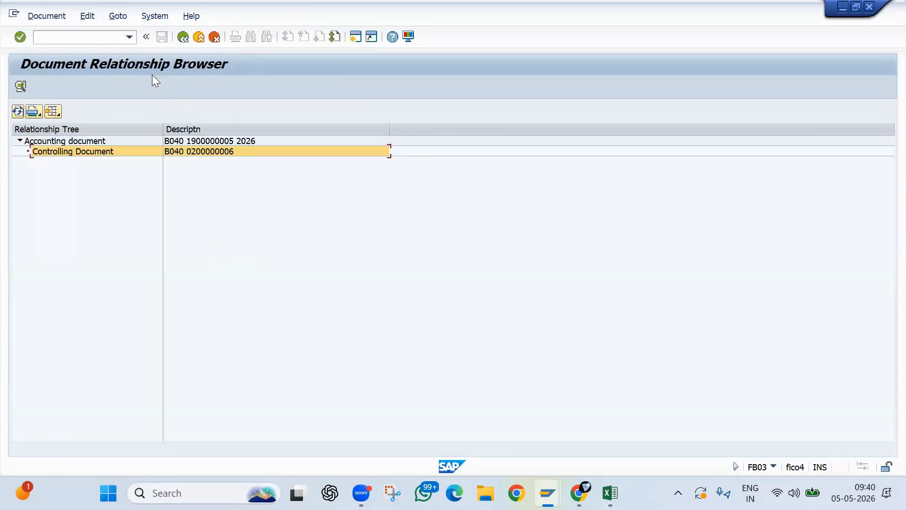
{"action": "left_click", "coordinate": [188, 36]}
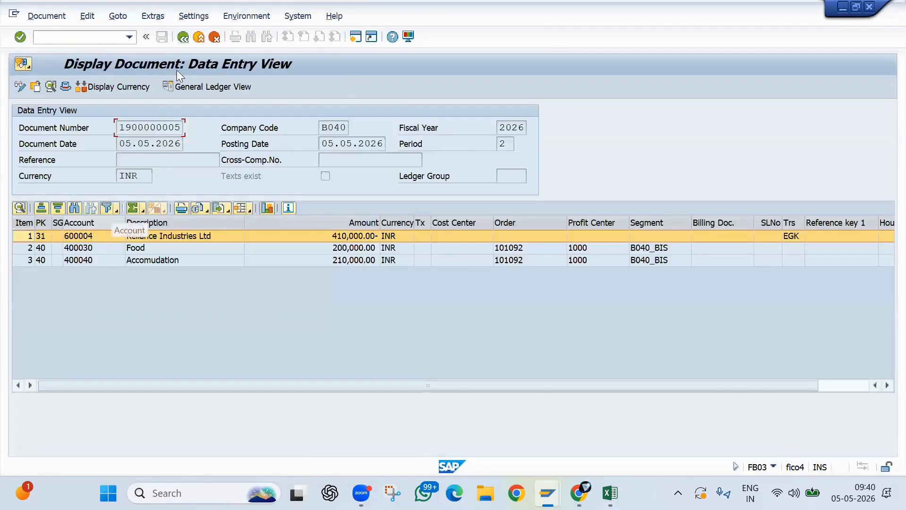
{"action": "left_click", "coordinate": [184, 37]}
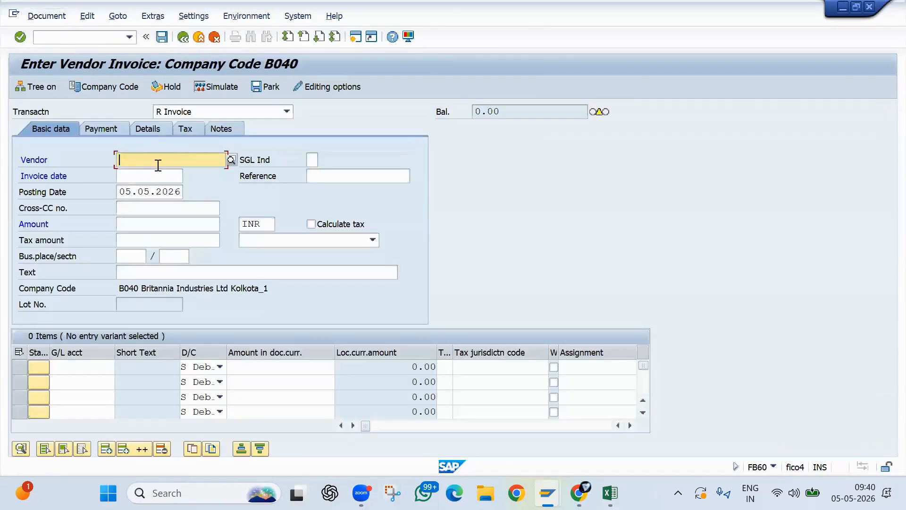
- Start a new invoice for vendor 600004 with invoice date 05.05.2026
{"action": "left_click", "coordinate": [182, 166]}
{"action": "left_click", "coordinate": [182, 171]}
{"action": "key", "text": "Tab"}
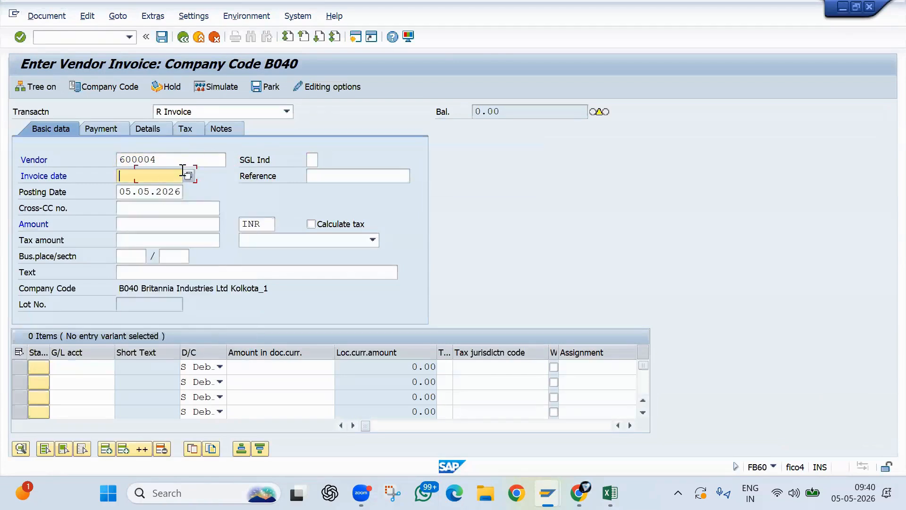
{"action": "key", "text": "Down"}
{"action": "key", "text": "Tab"}
{"action": "key", "text": "Tab"}
{"action": "key", "text": "Tab"}
{"action": "key", "text": "Tab"}
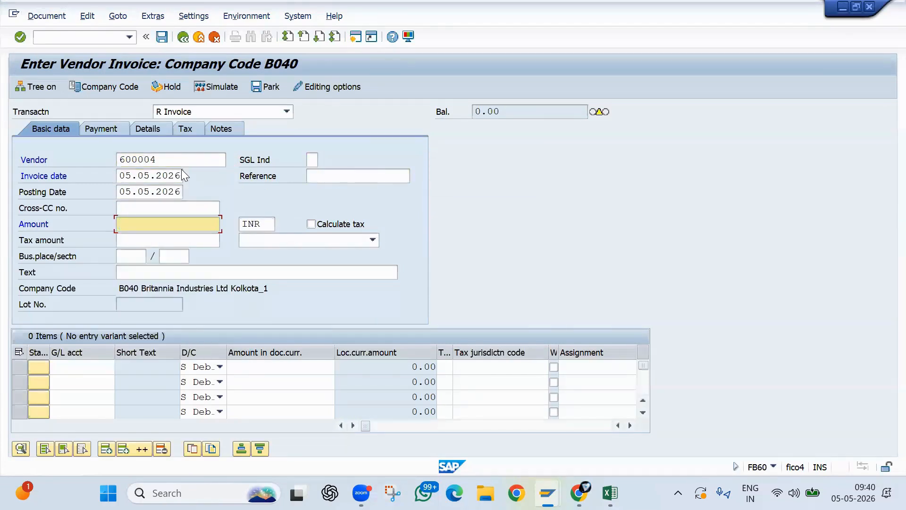
- Check the transportation expense in the Excel expense list and set the SAP vendor invoice's amount to 110000 INR
{"action": "key", "text": "alt+Tab"}
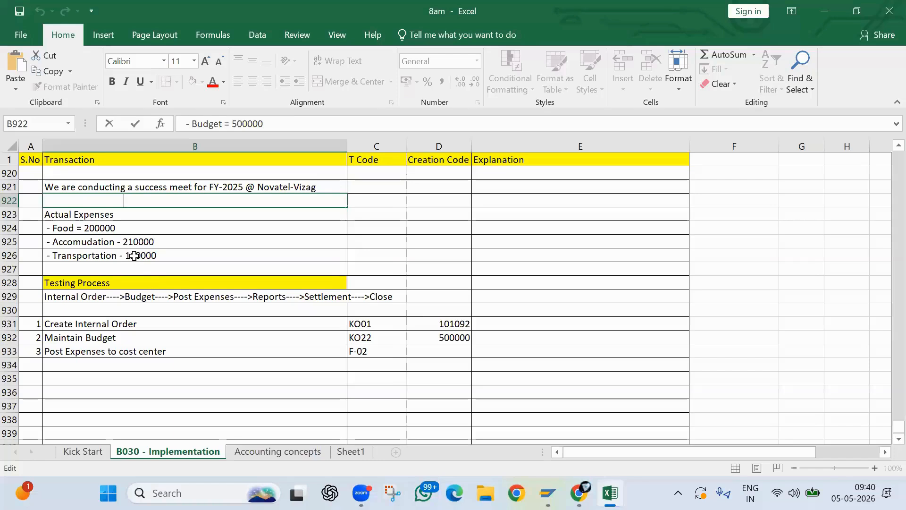
{"action": "left_click", "coordinate": [134, 256]}
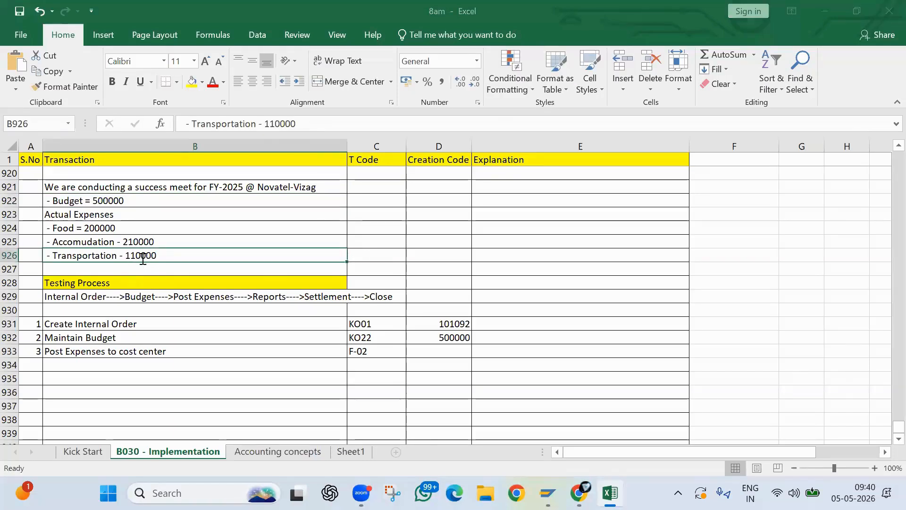
{"action": "key", "text": "alt+Tab"}
{"action": "type", "text": "11,000"}
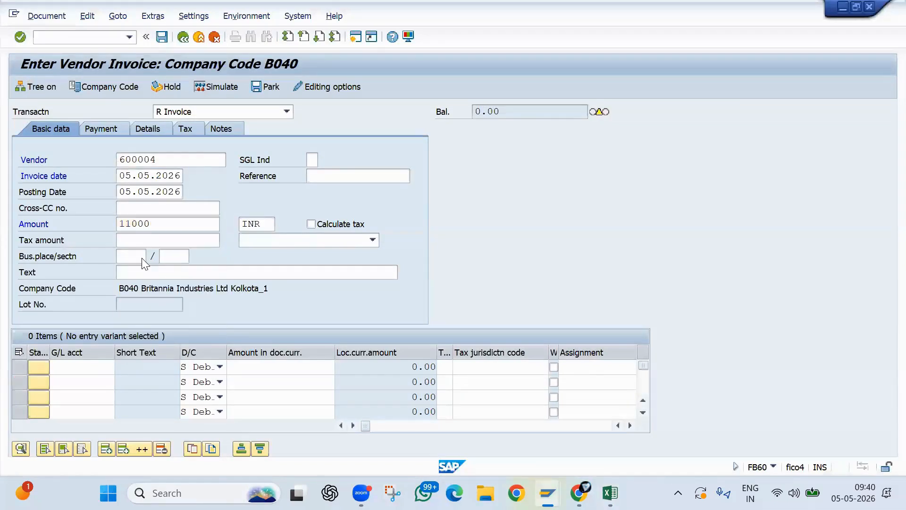
{"action": "key", "text": "Return"}
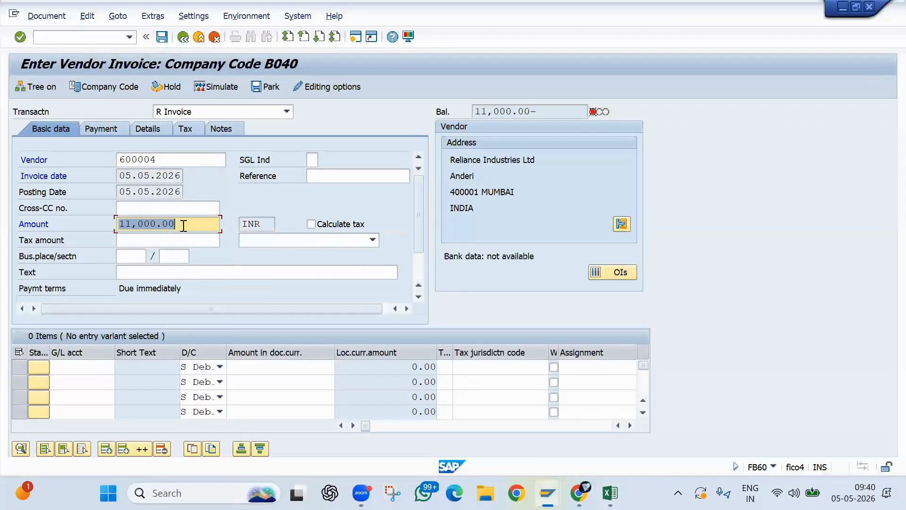
{"action": "key", "text": "BackSpace"}
{"action": "type", "text": "110,00"}
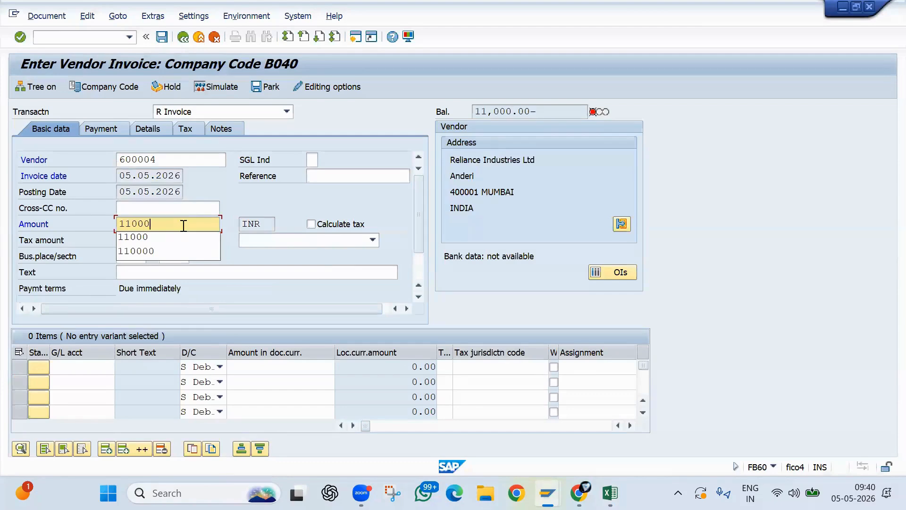
{"action": "type", "text": "0"}
{"action": "key", "text": "Return"}
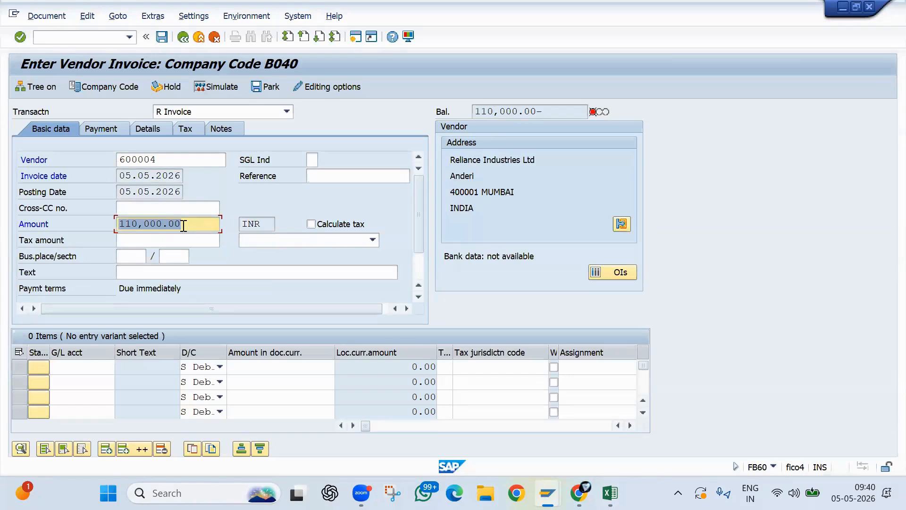
- Give the invoice header the text Transportation Bill
{"action": "left_click", "coordinate": [146, 271]}
{"action": "type", "text": "Transp"}
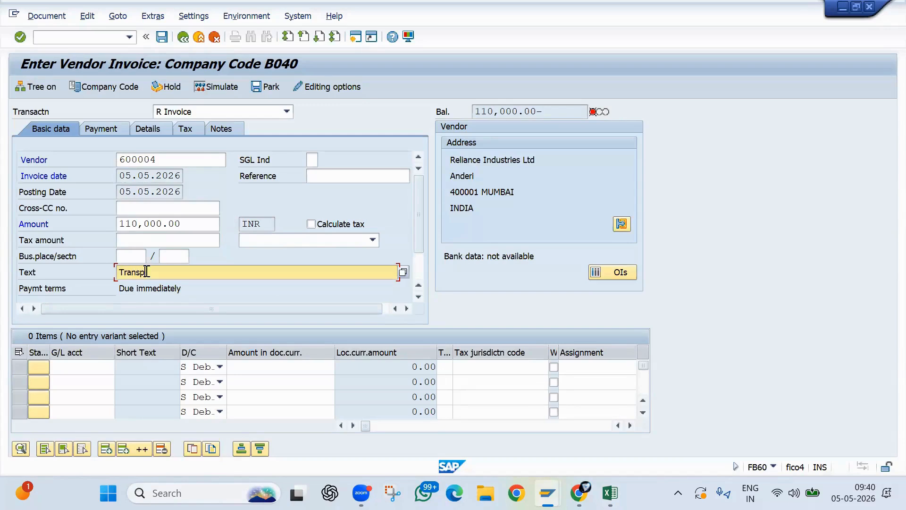
{"action": "type", "text": "ortation Bill"}
{"action": "key", "text": "Tab"}
- Enter G/L account 400050 for transportation in the invoice's first line item, consulting the Excel expense list
{"action": "left_click", "coordinate": [75, 368]}
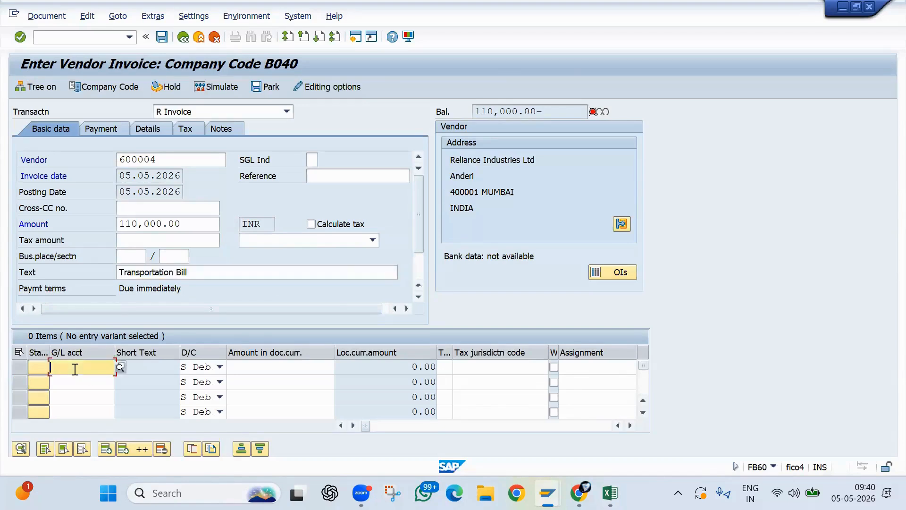
{"action": "key", "text": "alt+Tab"}
{"action": "key", "text": "alt+Tab"}
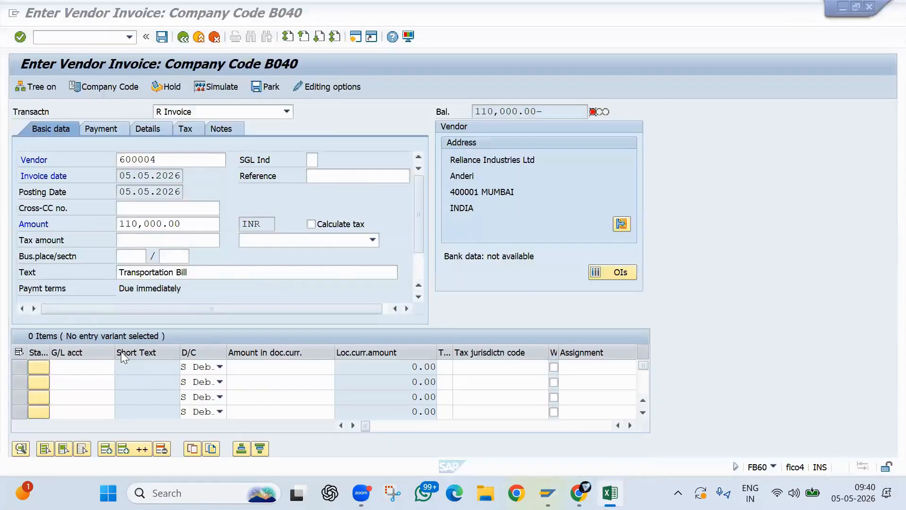
{"action": "key", "text": "alt+Tab"}
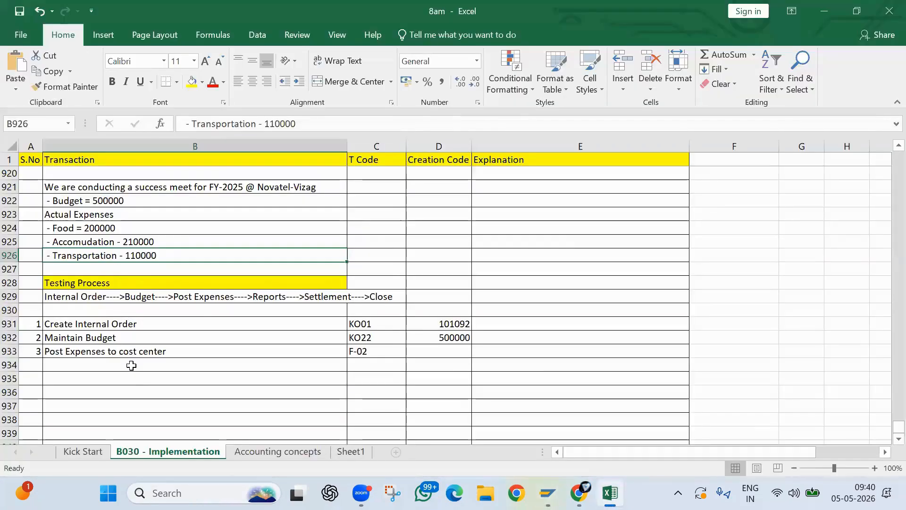
{"action": "key", "text": "alt+Tab"}
{"action": "left_click", "coordinate": [103, 375]}
{"action": "key", "text": "space"}
{"action": "key", "text": "Down"}
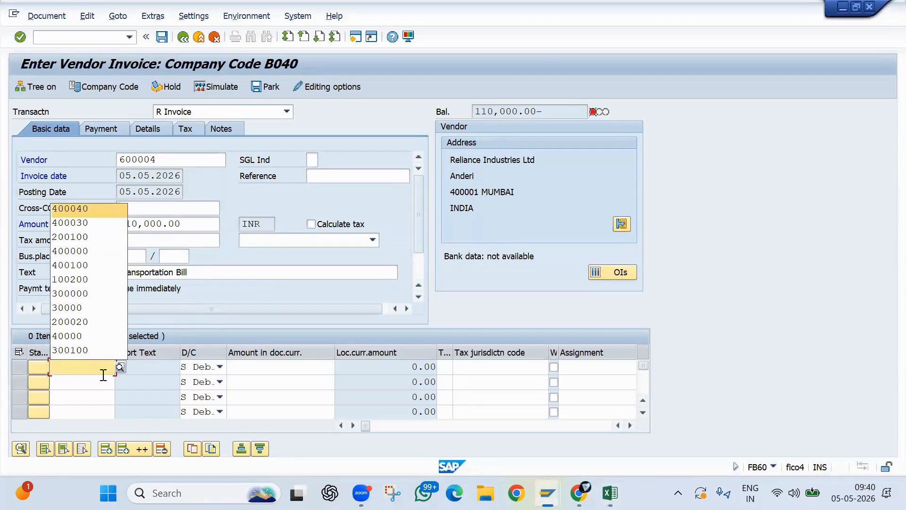
{"action": "key", "text": "Return"}
{"action": "key", "text": "alt+Tab"}
{"action": "left_click", "coordinate": [98, 367]}
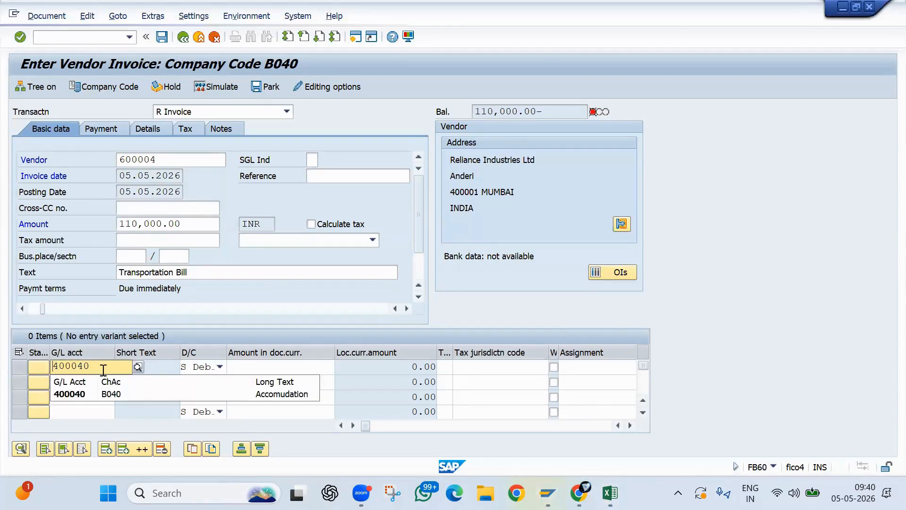
{"action": "key", "text": "BackSpace"}
{"action": "key", "text": "BackSpace"}
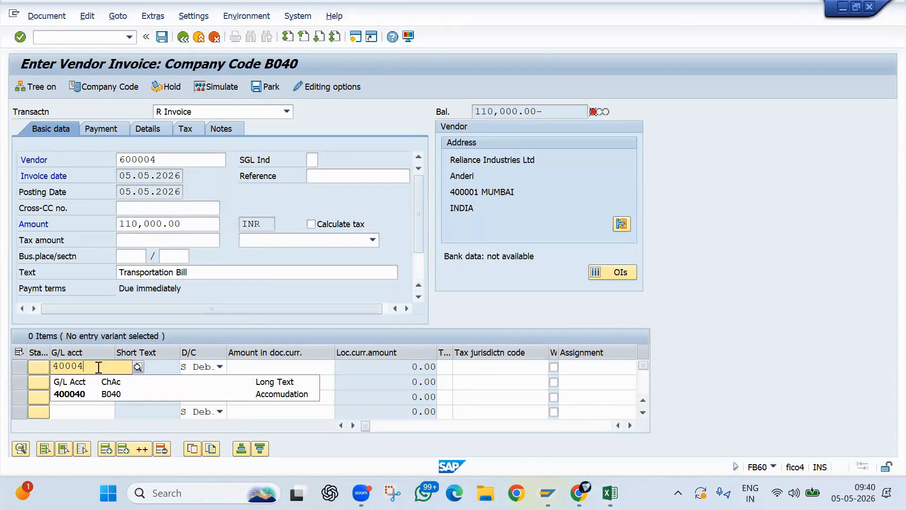
{"action": "type", "text": "50"}
{"action": "key", "text": "Return"}
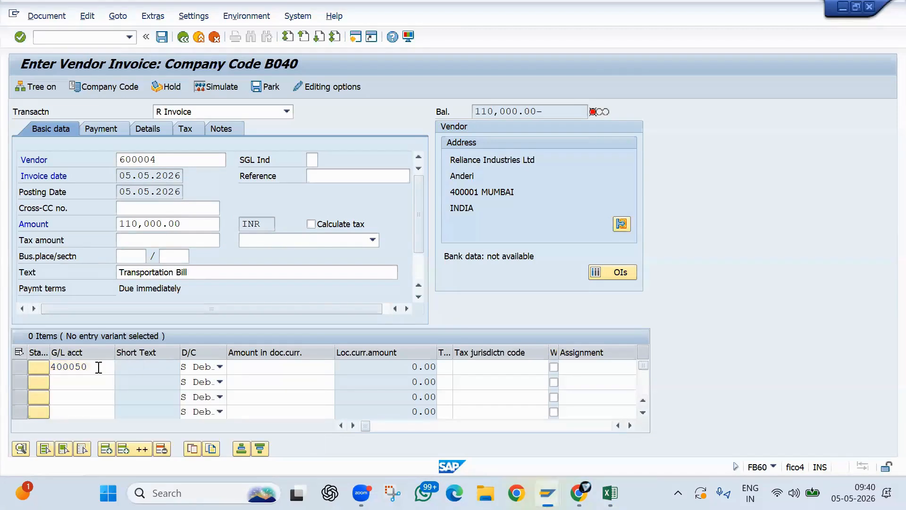
- Set the transportation line item's debit amount to 110000 and its text to + to take over the header text
{"action": "left_click", "coordinate": [253, 371]}
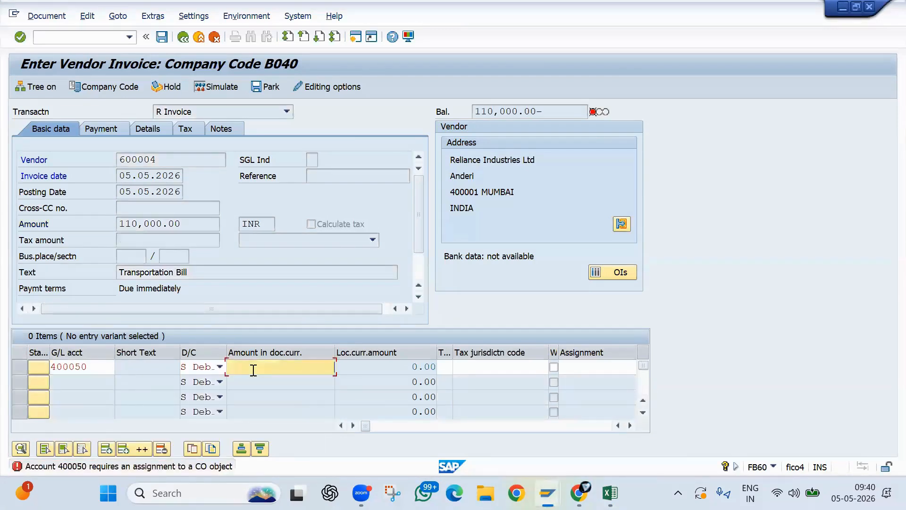
{"action": "type", "text": "110000"}
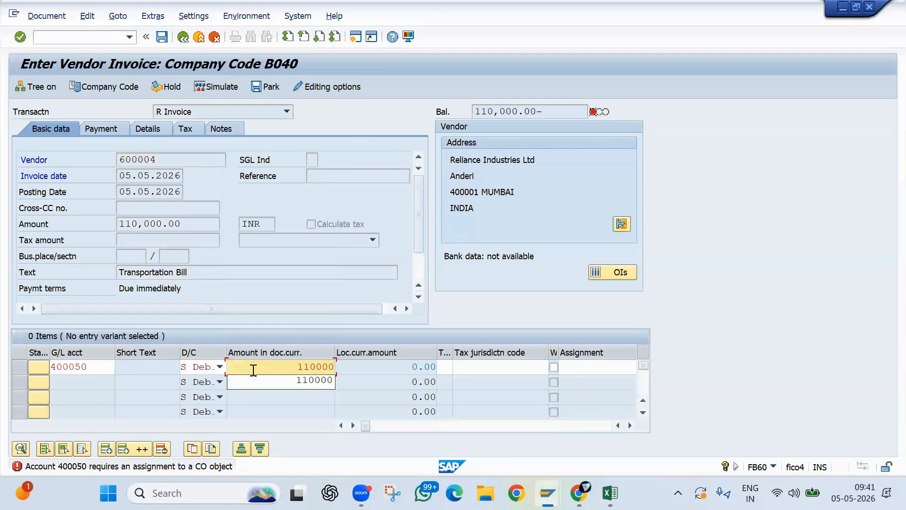
{"action": "key", "text": "Tab"}
{"action": "key", "text": "Tab"}
{"action": "key", "text": "Tab"}
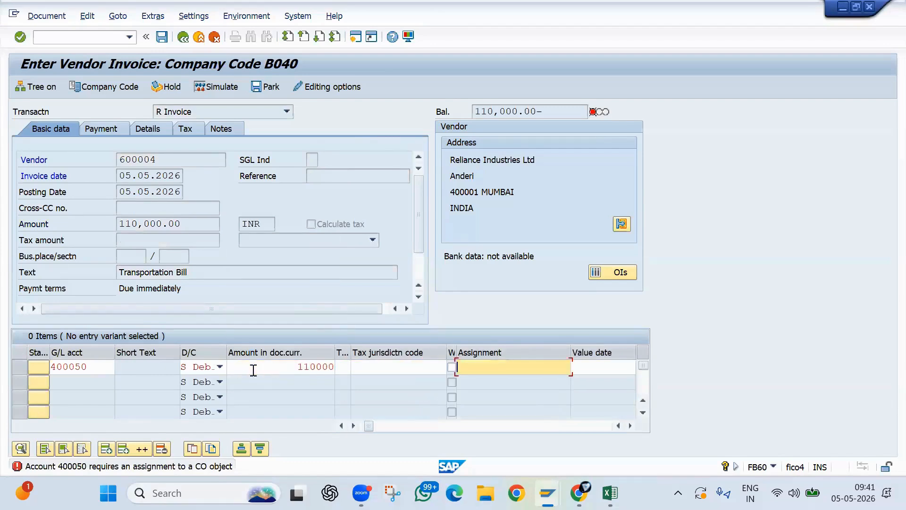
{"action": "key", "text": "Tab"}
{"action": "key", "text": "Tab"}
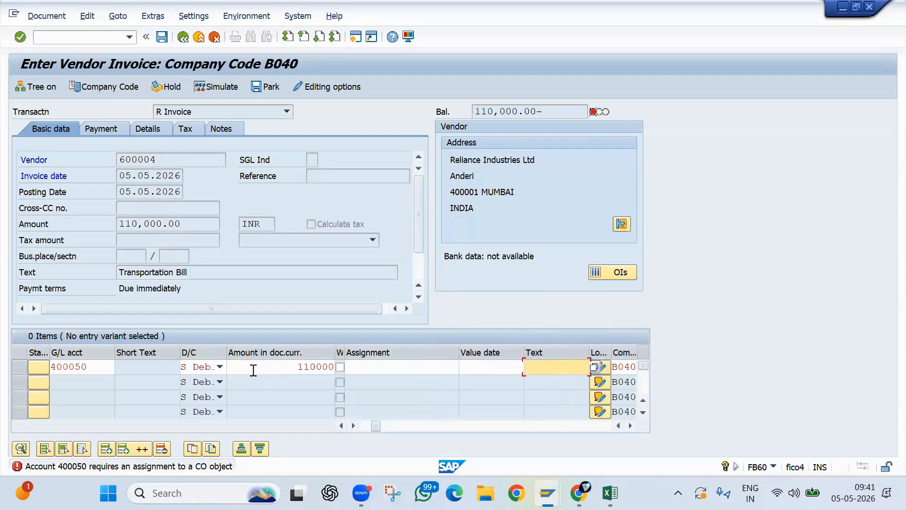
{"action": "type", "text": "+"}
- Assign the transportation line item to internal order 101092 and validate the entry
{"action": "key", "text": "Tab"}
{"action": "key", "text": "Tab"}
{"action": "key", "text": "Tab"}
{"action": "key", "text": "Tab"}
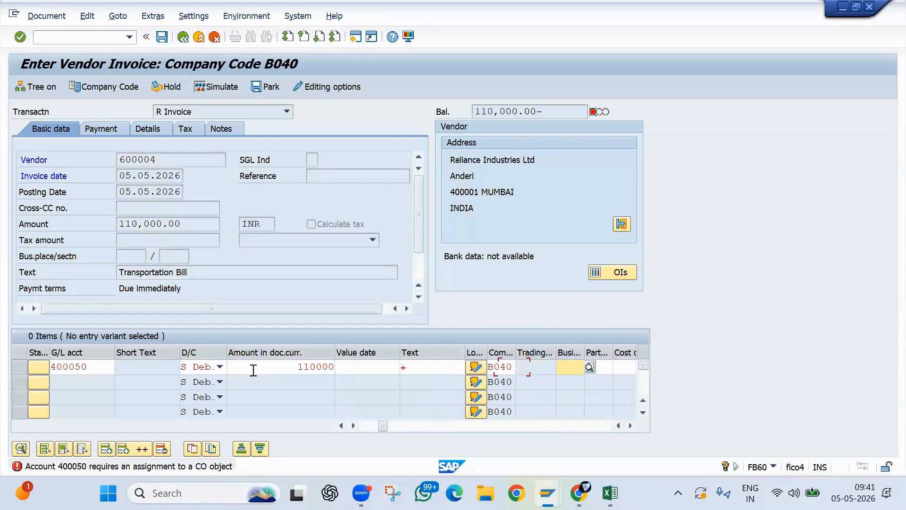
{"action": "key", "text": "Tab"}
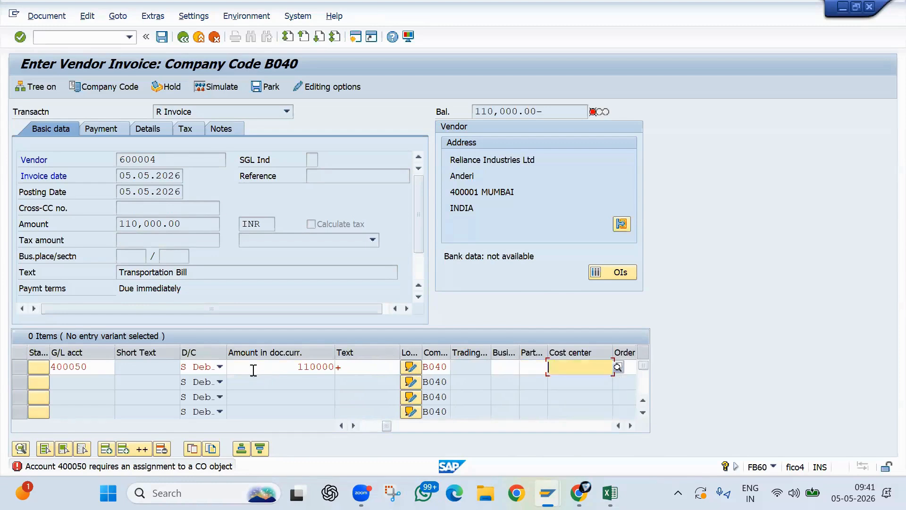
{"action": "key", "text": "Tab"}
{"action": "type", "text": "101092"}
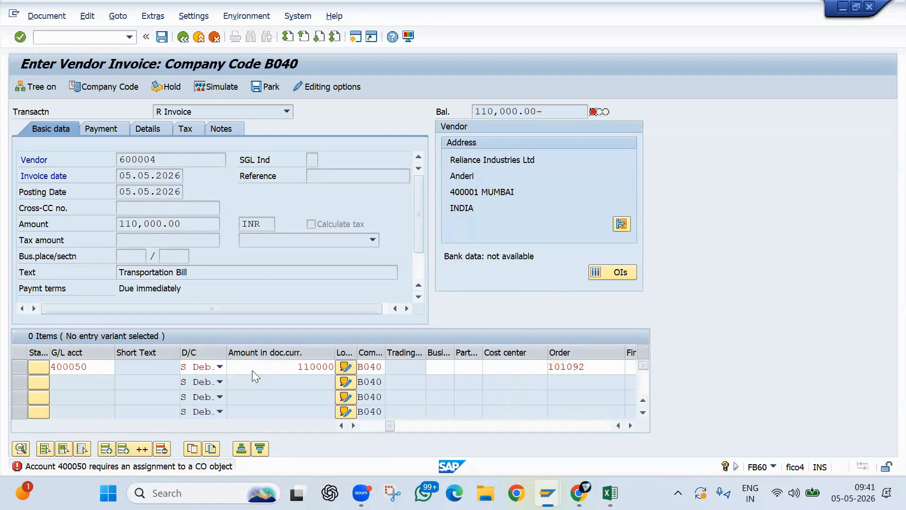
{"action": "key", "text": "Return"}
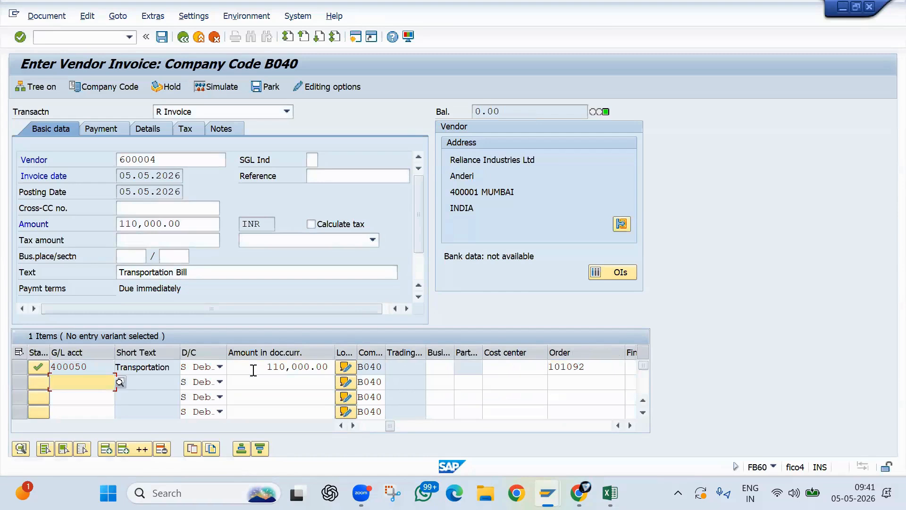
- Simulate the transportation invoice and post it from the document overview
{"action": "left_click", "coordinate": [215, 87]}
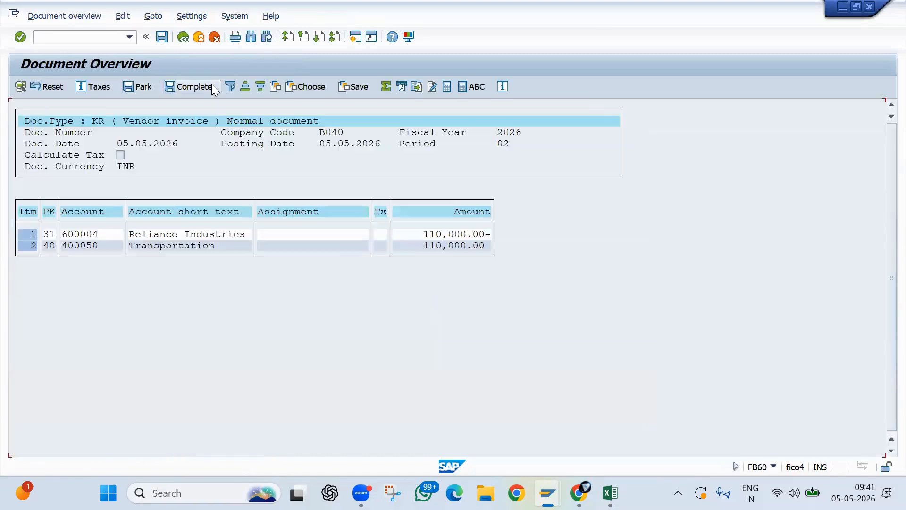
{"action": "left_click", "coordinate": [164, 39]}
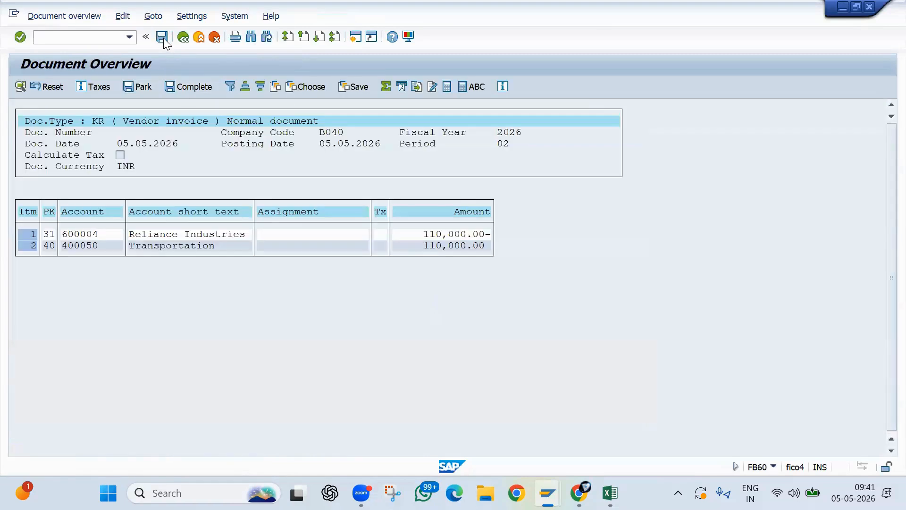